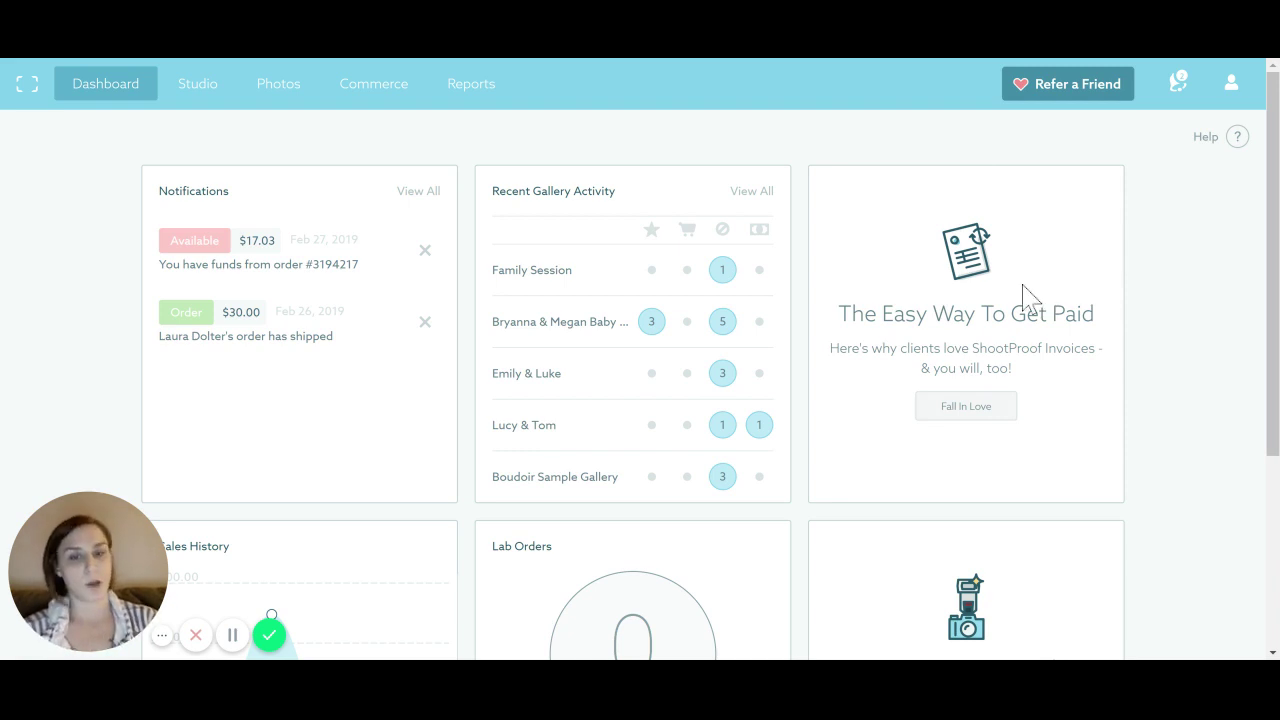
{"action": "scroll", "coordinate": [923, 286], "scroll_direction": "down", "scroll_amount": 3}
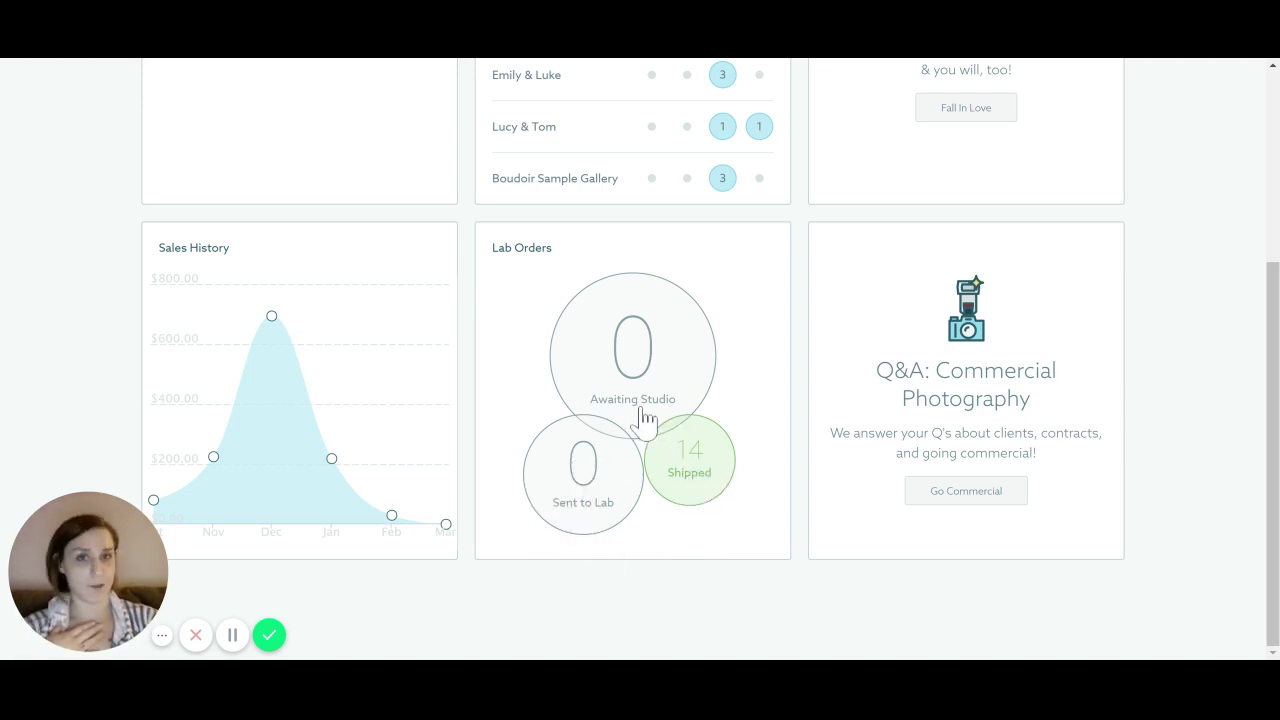
{"action": "scroll", "coordinate": [531, 543], "scroll_direction": "up", "scroll_amount": 3}
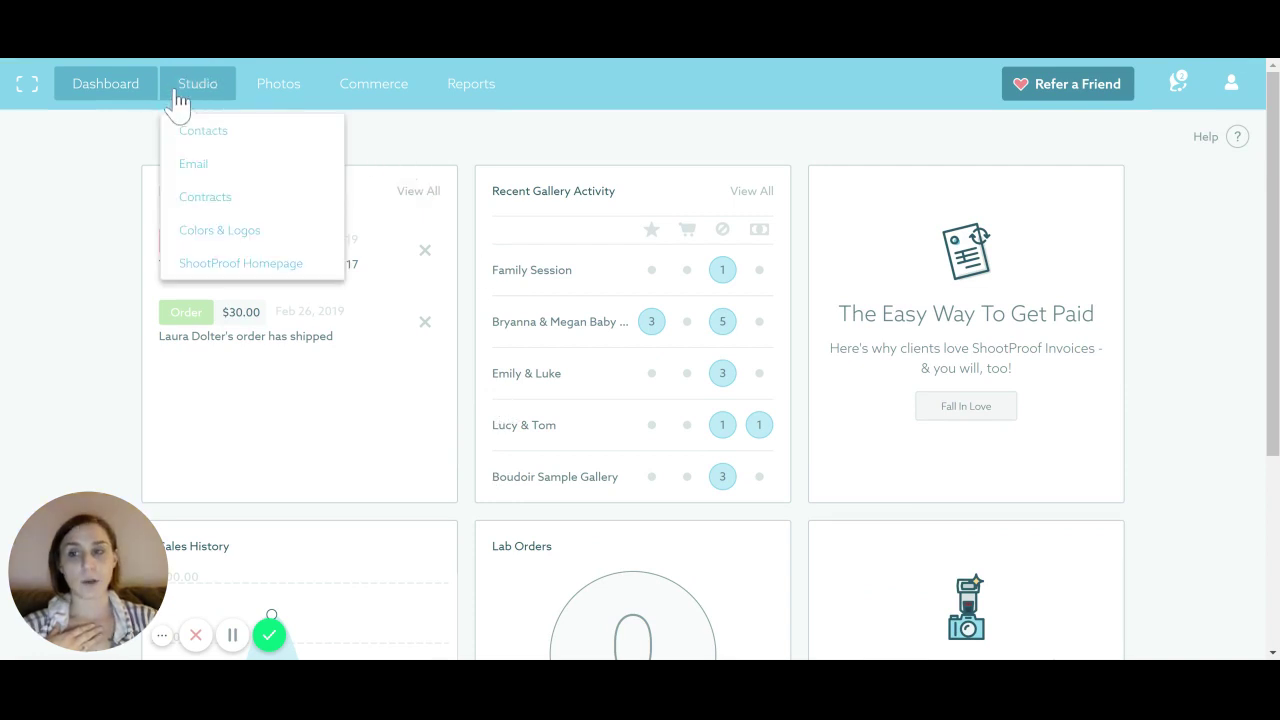
{"action": "mouse_move", "coordinate": [358, 100]}
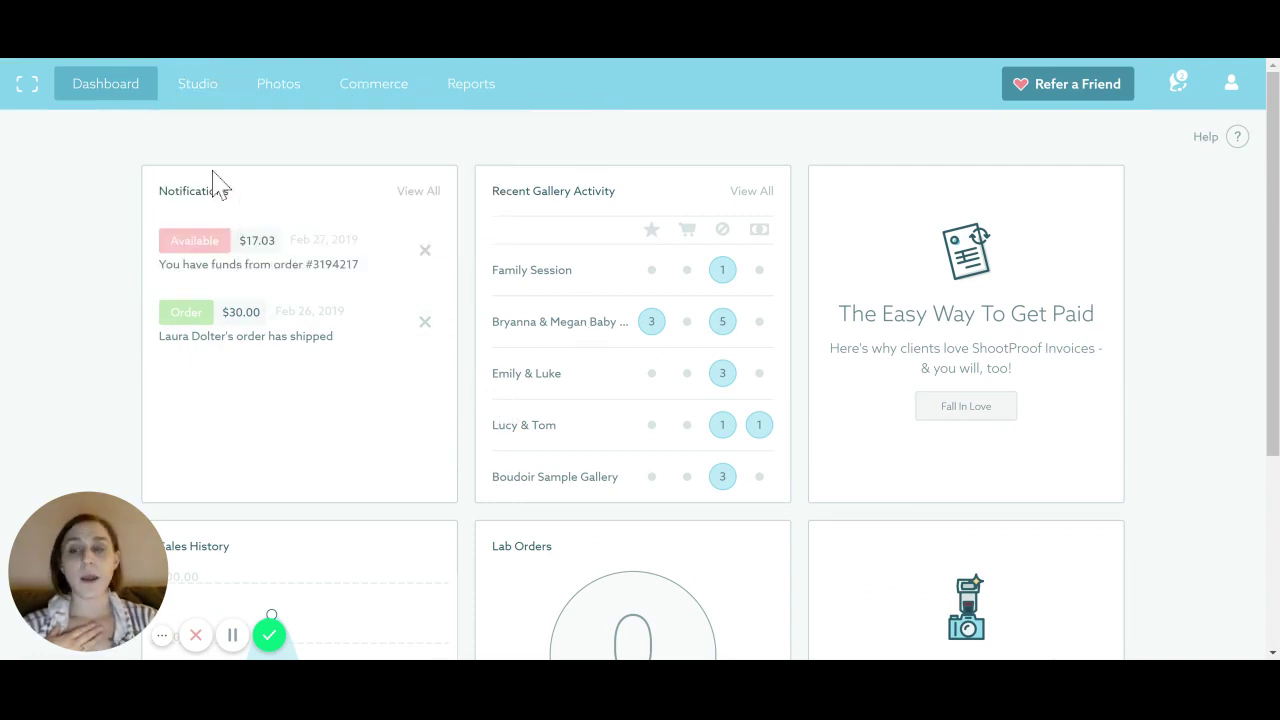
{"action": "mouse_move", "coordinate": [217, 88]}
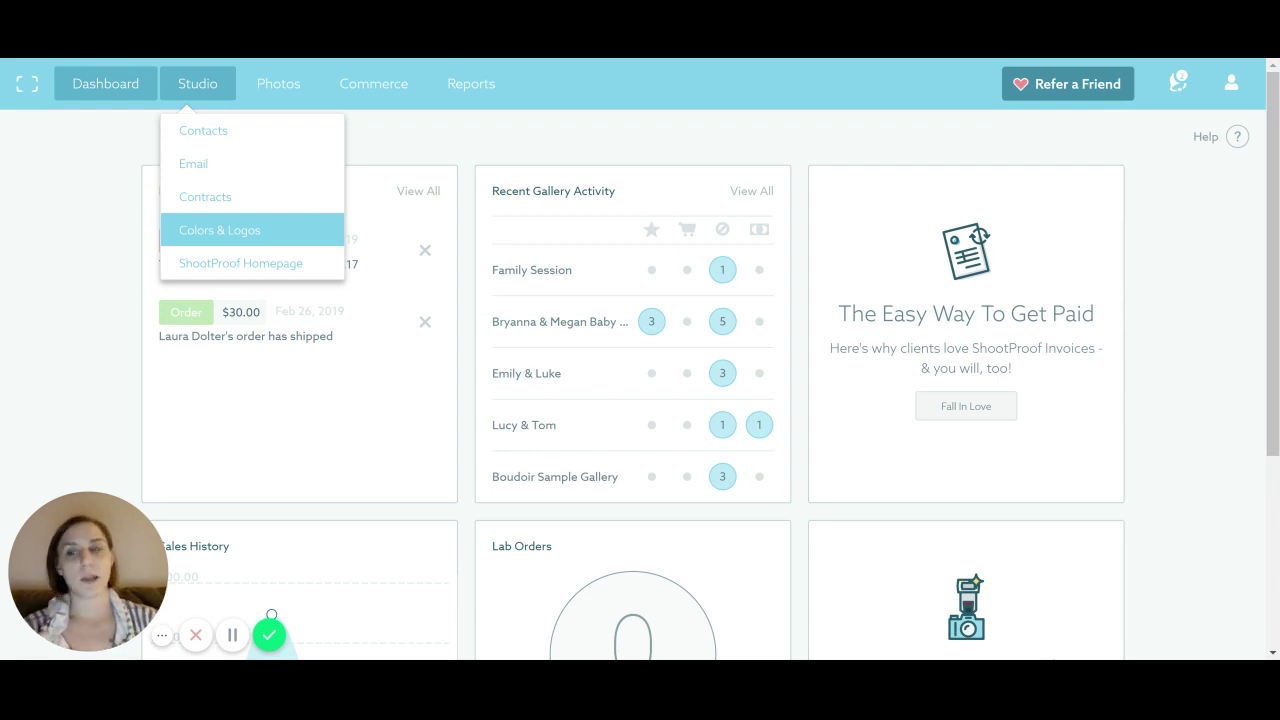
Review the studio's color sets and logos, then bring up the ShootProof Homepage settings form
{"action": "left_click", "coordinate": [199, 238]}
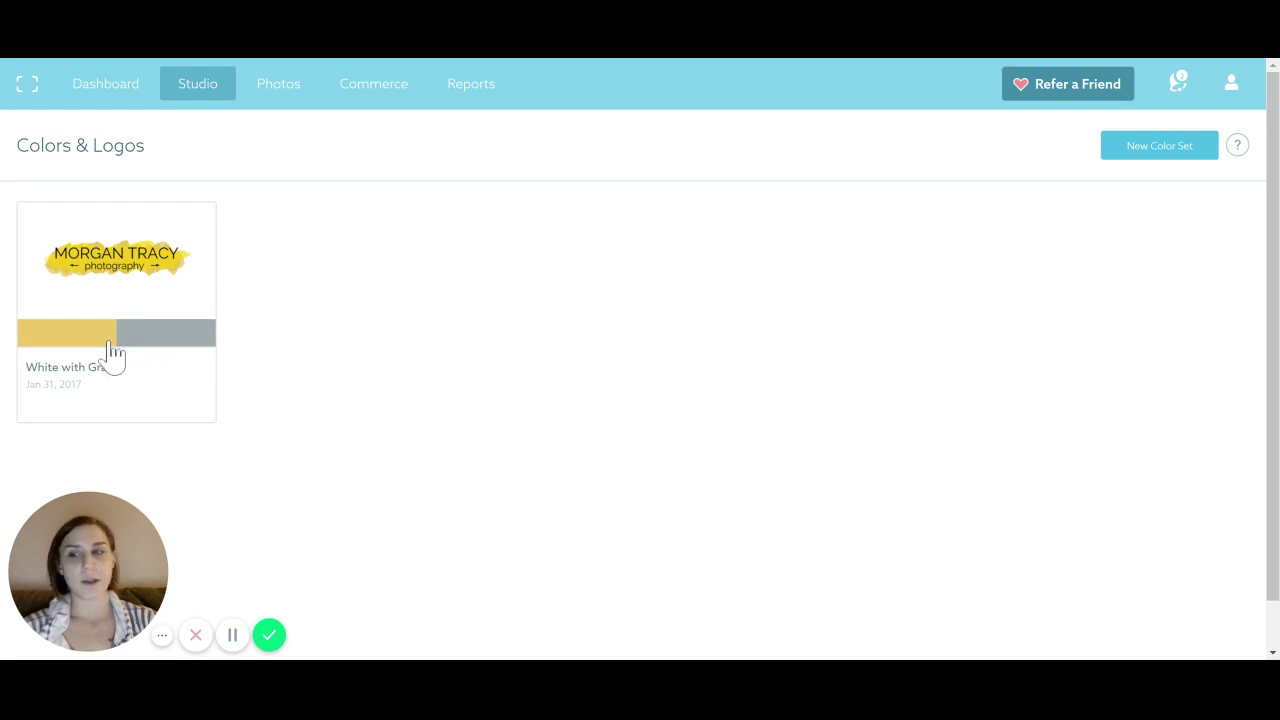
{"action": "mouse_move", "coordinate": [171, 94]}
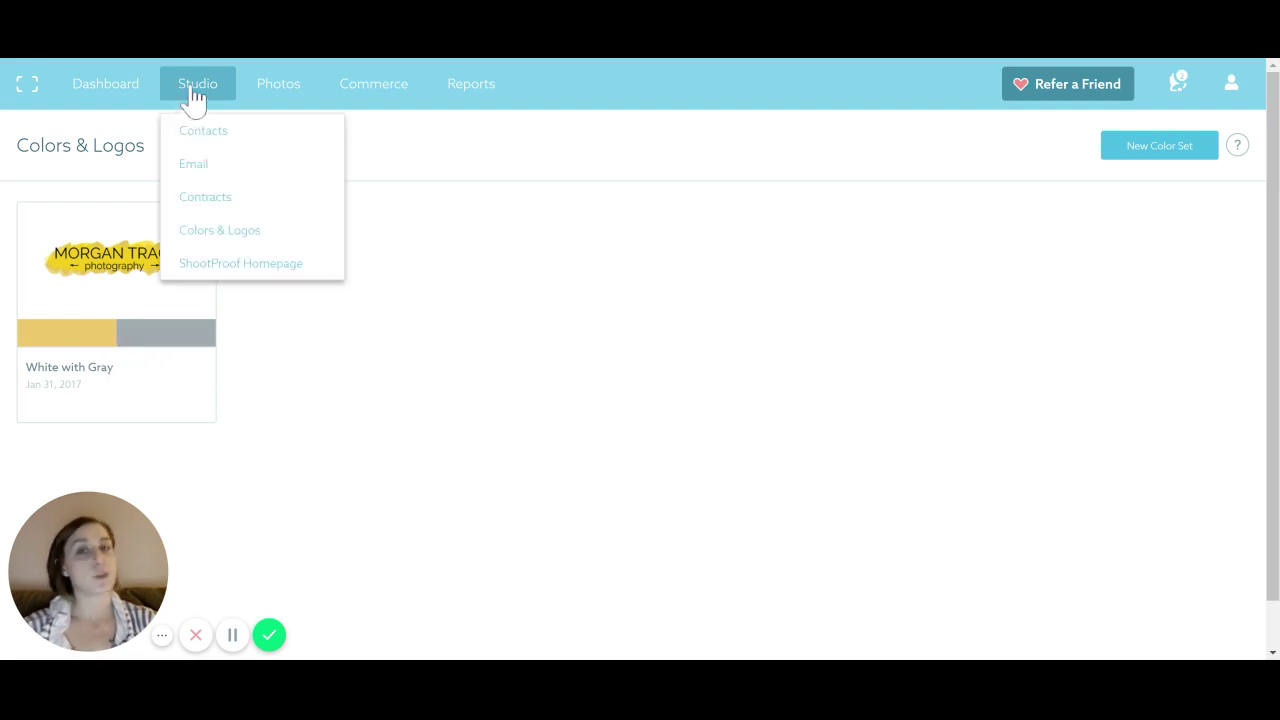
{"action": "left_click", "coordinate": [253, 266]}
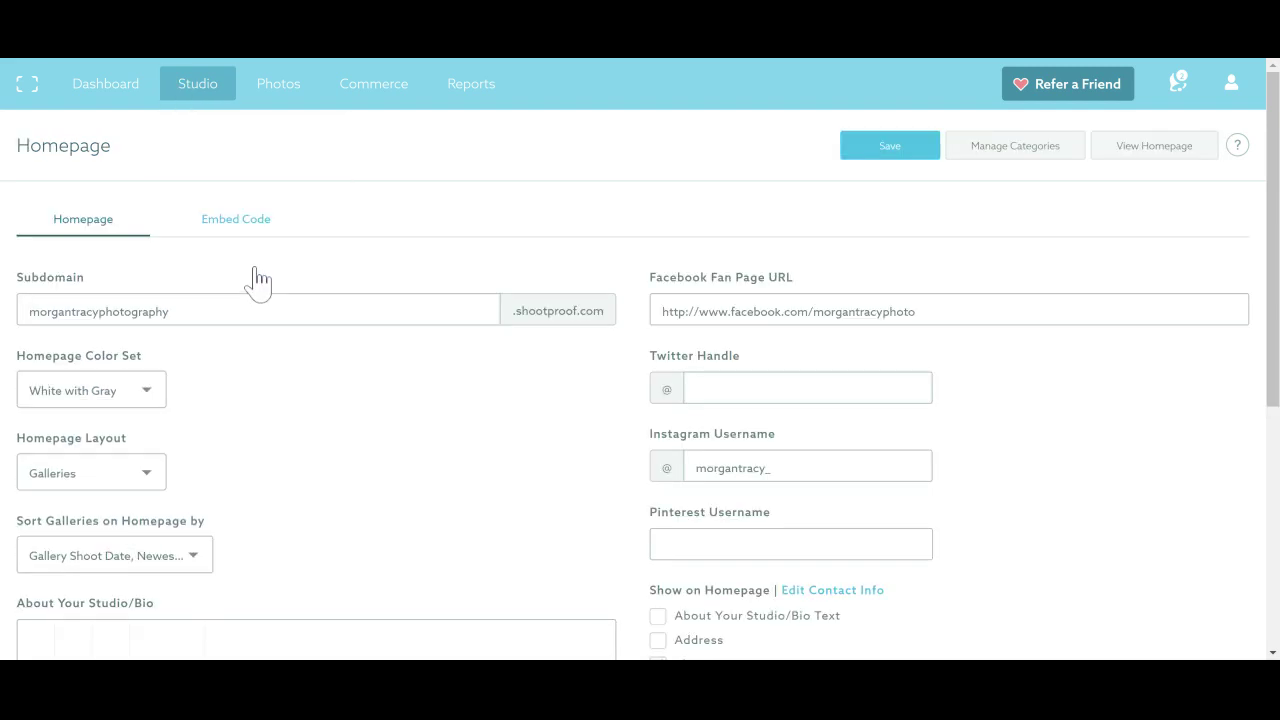
{"action": "scroll", "coordinate": [400, 210], "scroll_direction": "down", "scroll_amount": 1}
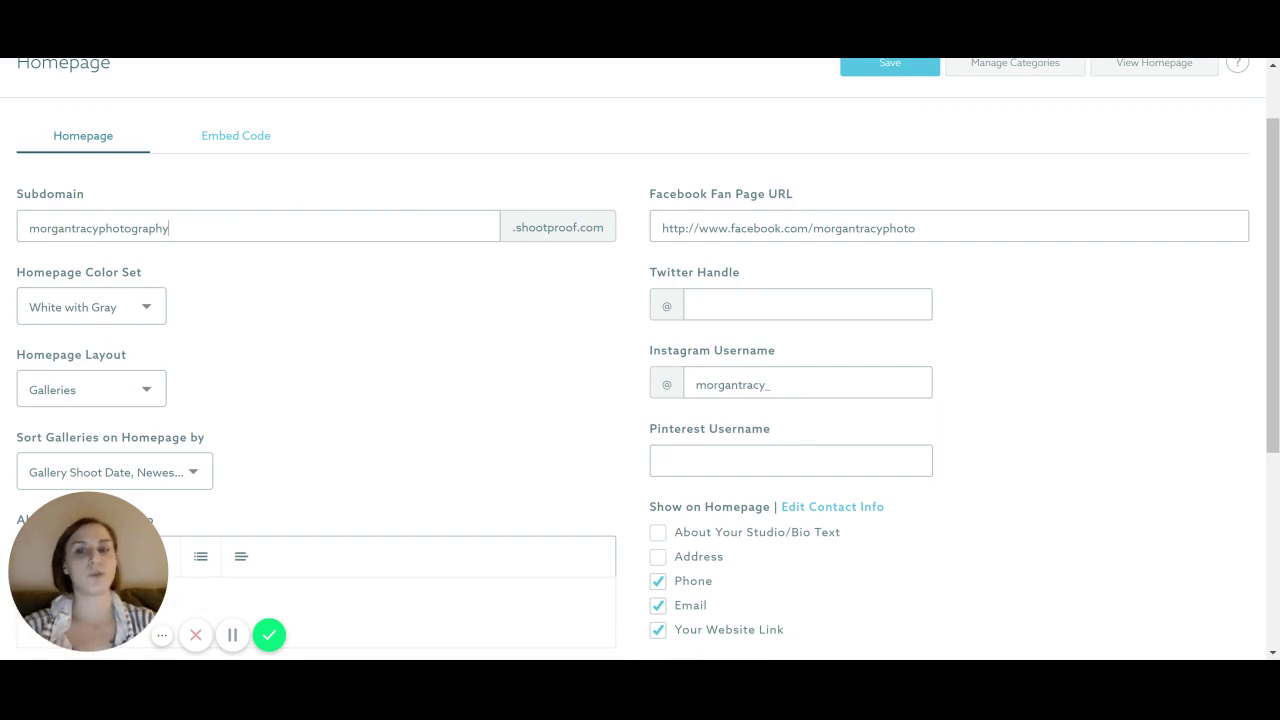
{"action": "scroll", "coordinate": [220, 223], "scroll_direction": "down", "scroll_amount": 1}
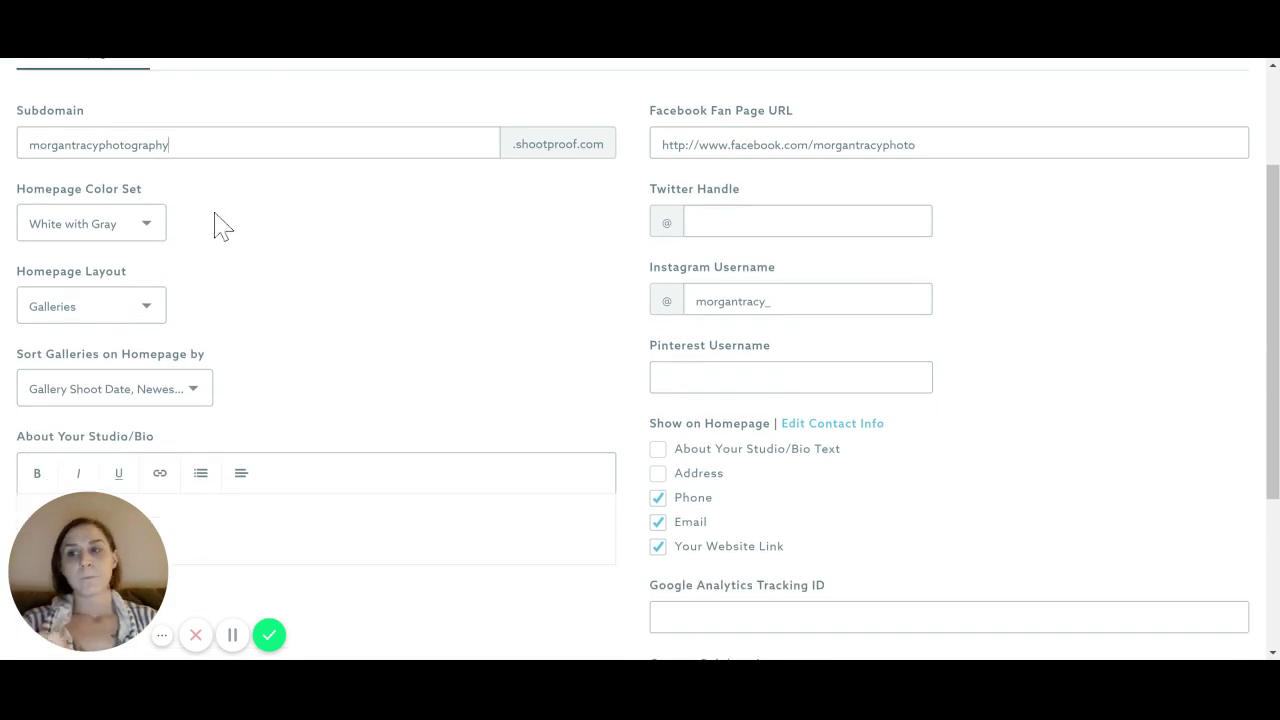
{"action": "scroll", "coordinate": [250, 300], "scroll_direction": "down", "scroll_amount": 1}
{"action": "scroll", "coordinate": [250, 300], "scroll_direction": "down", "scroll_amount": 2}
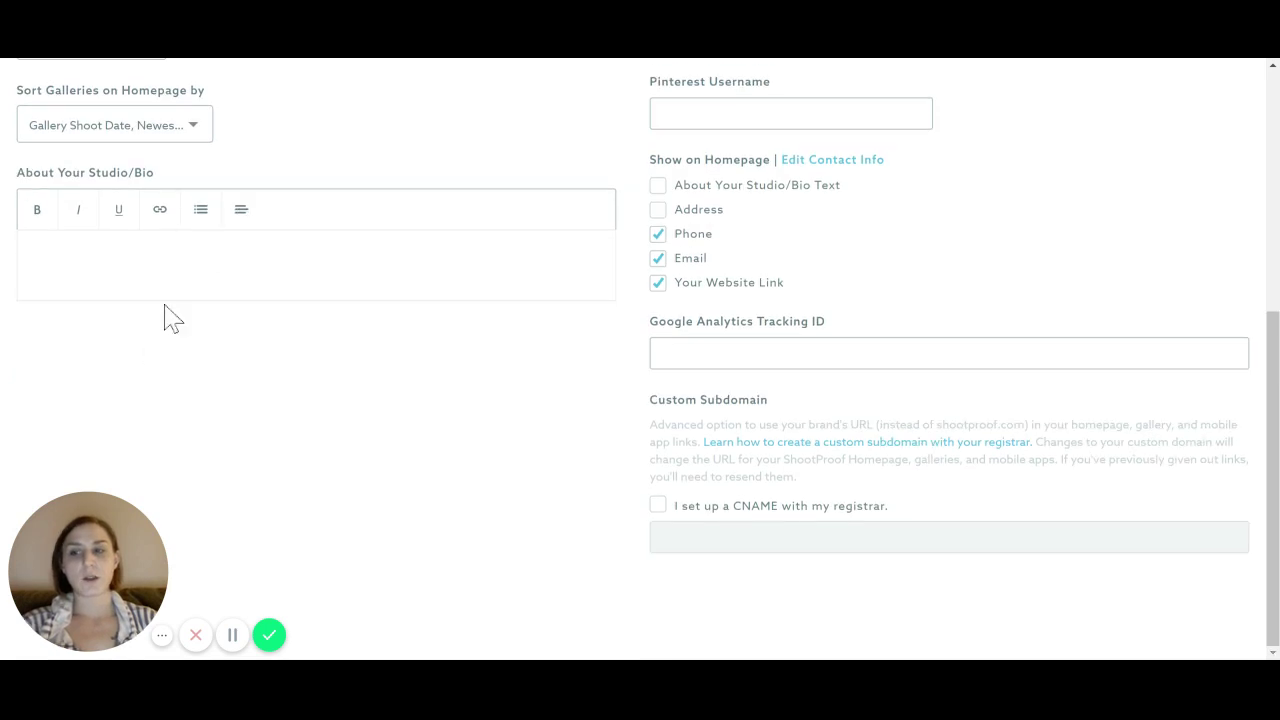
Start editing the About Your Studio bio and look over the layout and social profile fields
{"action": "left_click", "coordinate": [306, 291]}
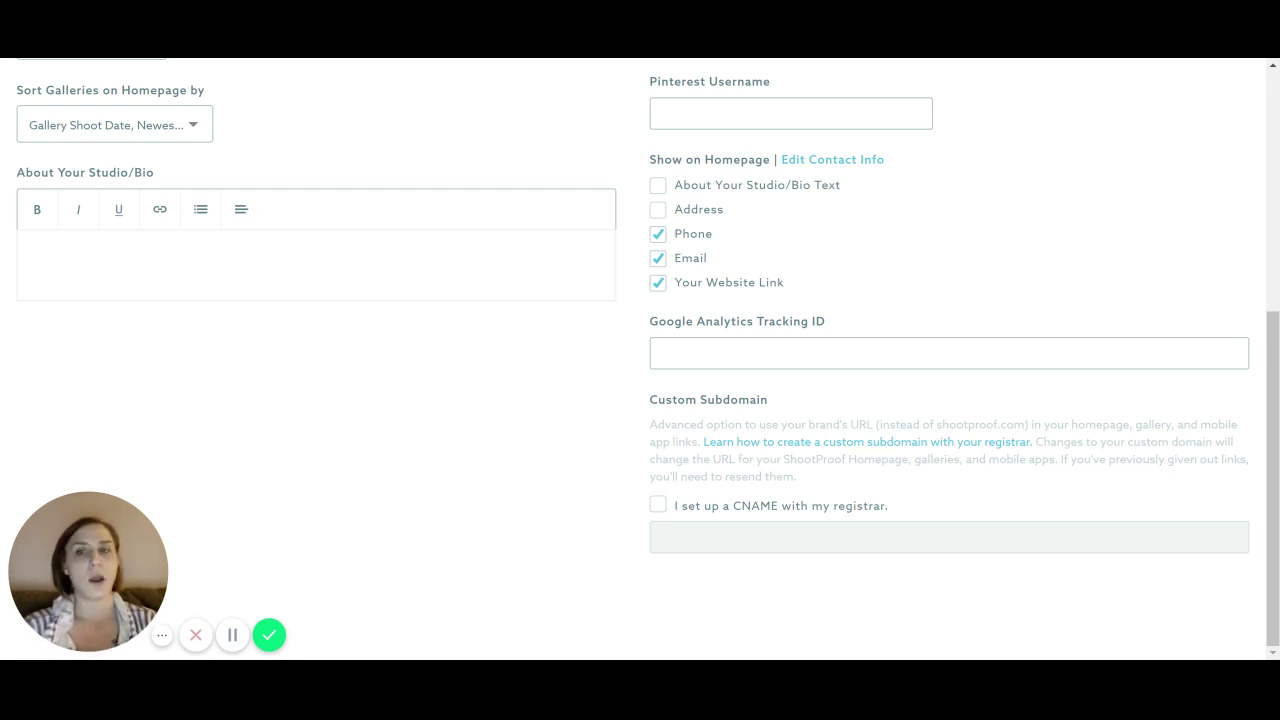
{"action": "scroll", "coordinate": [680, 323], "scroll_direction": "up", "scroll_amount": 3}
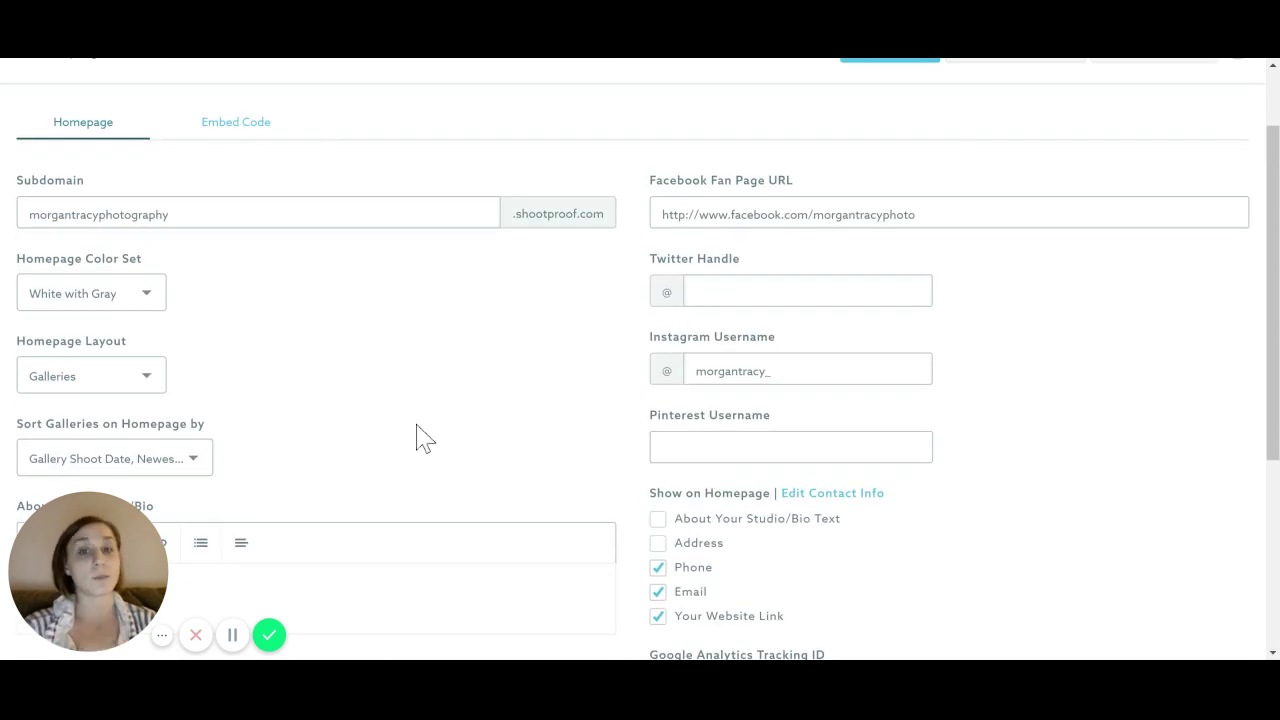
{"action": "scroll", "coordinate": [414, 357], "scroll_direction": "down", "scroll_amount": 2}
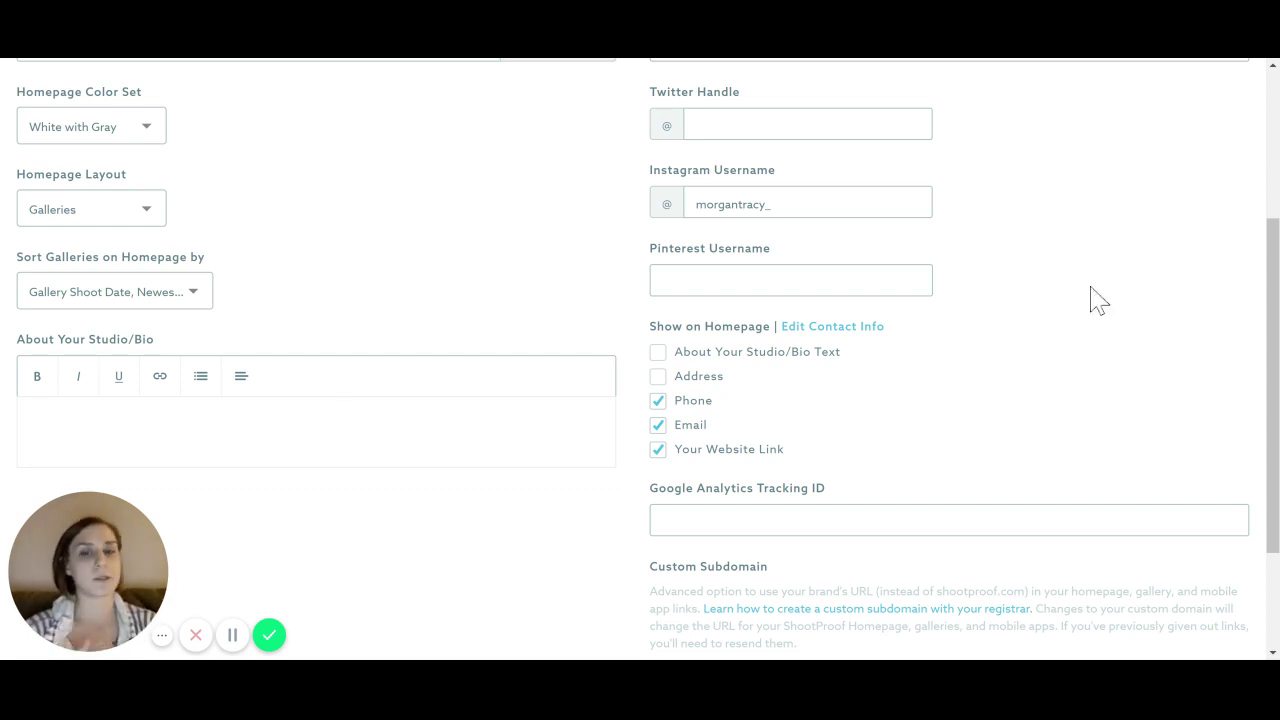
{"action": "scroll", "coordinate": [1022, 323], "scroll_direction": "up", "scroll_amount": 1}
{"action": "scroll", "coordinate": [1022, 323], "scroll_direction": "up", "scroll_amount": 3}
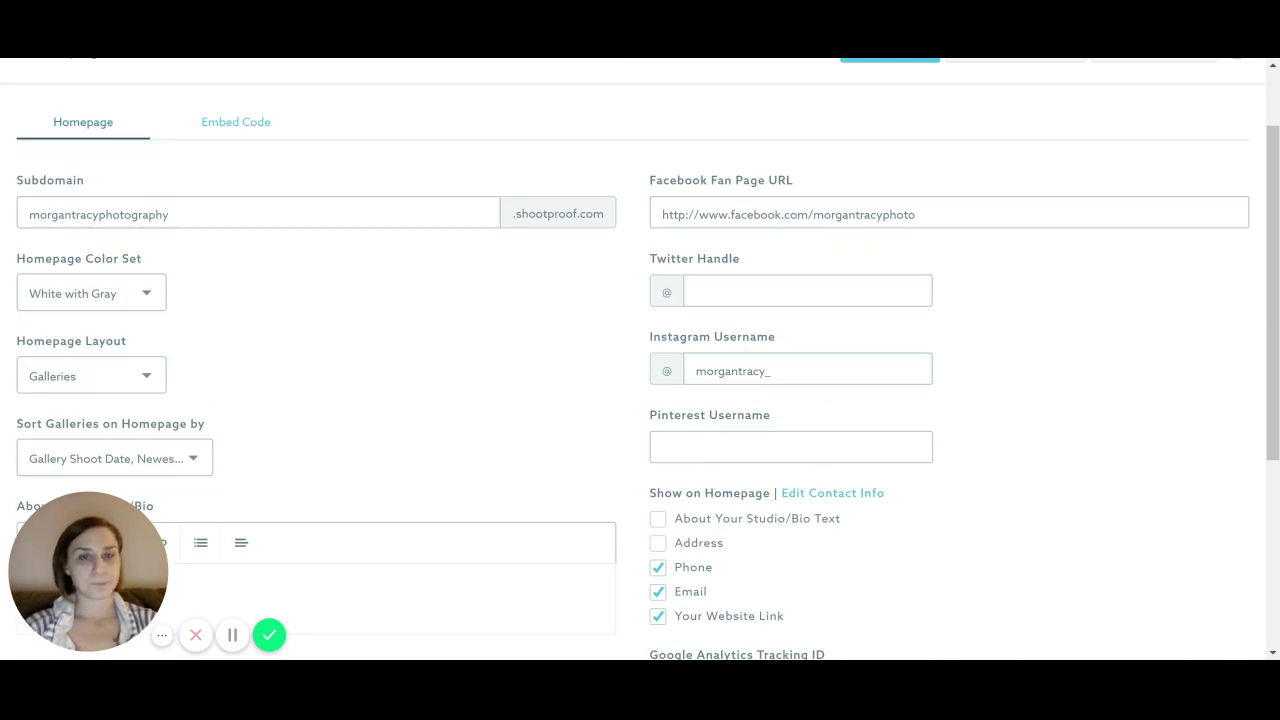
{"action": "scroll", "coordinate": [777, 349], "scroll_direction": "down", "scroll_amount": 5}
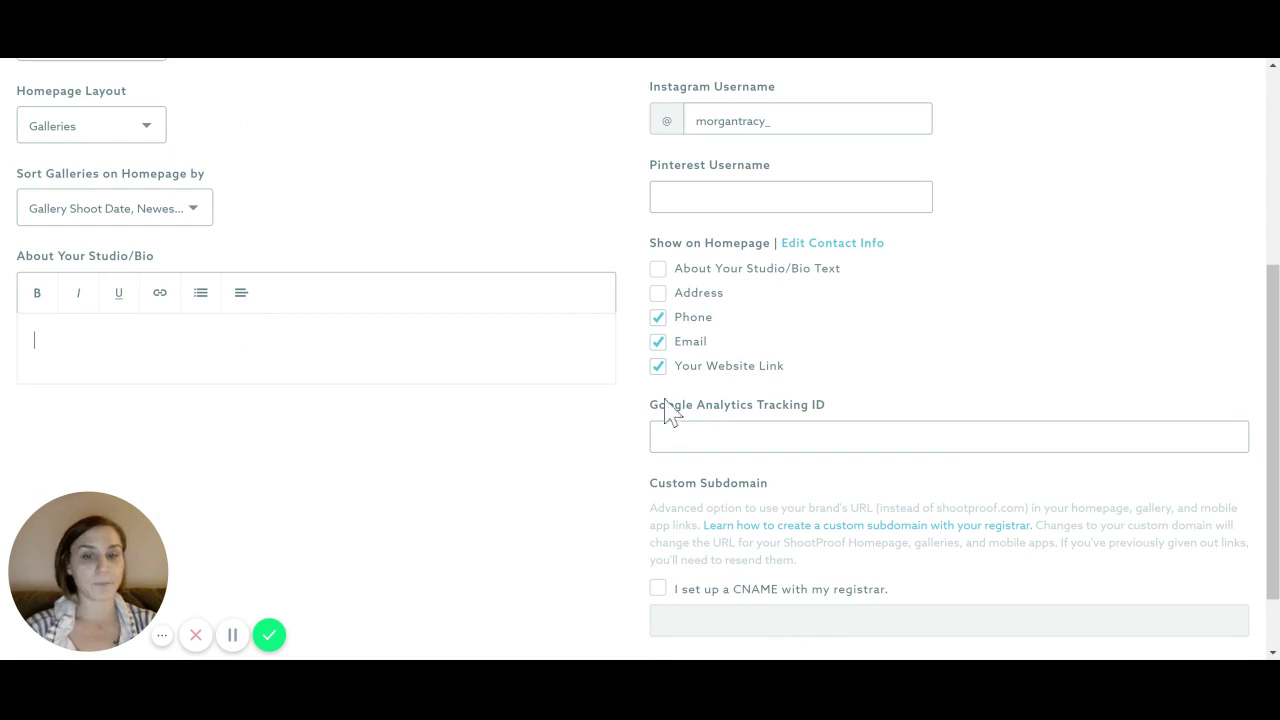
{"action": "scroll", "coordinate": [757, 420], "scroll_direction": "up", "scroll_amount": 7}
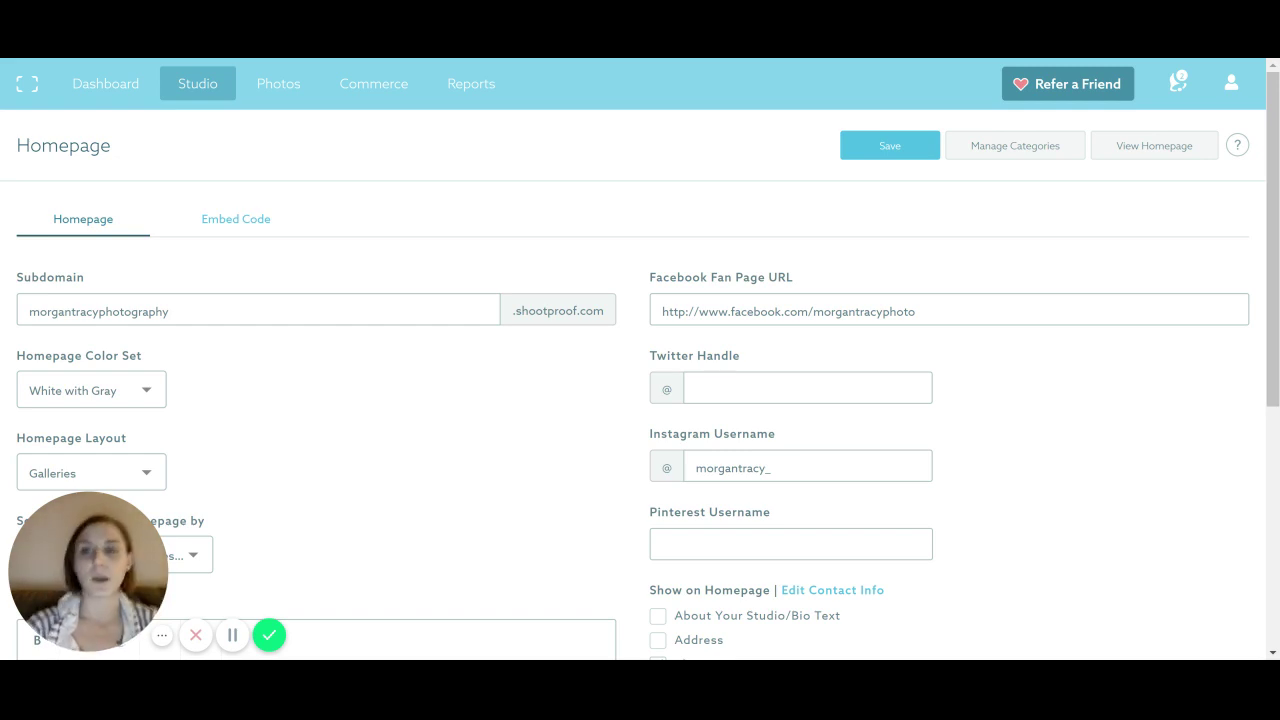
{"action": "mouse_move", "coordinate": [175, 82]}
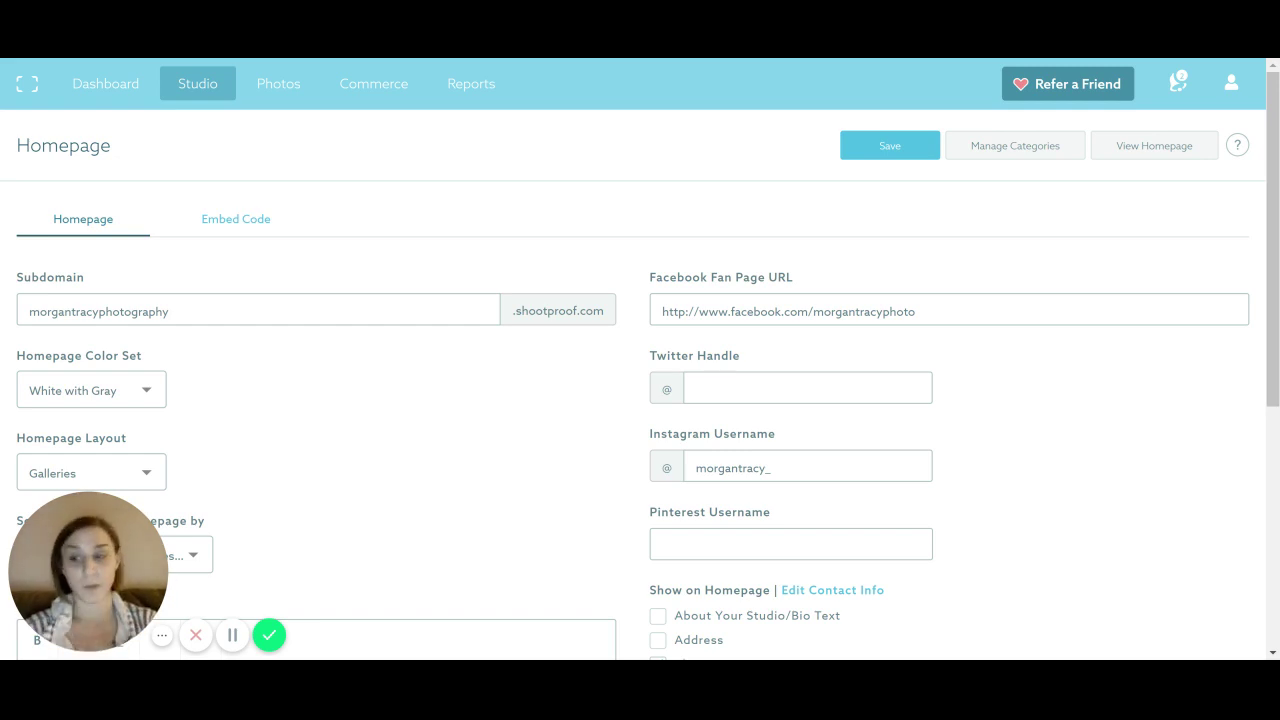
{"action": "mouse_move", "coordinate": [277, 95]}
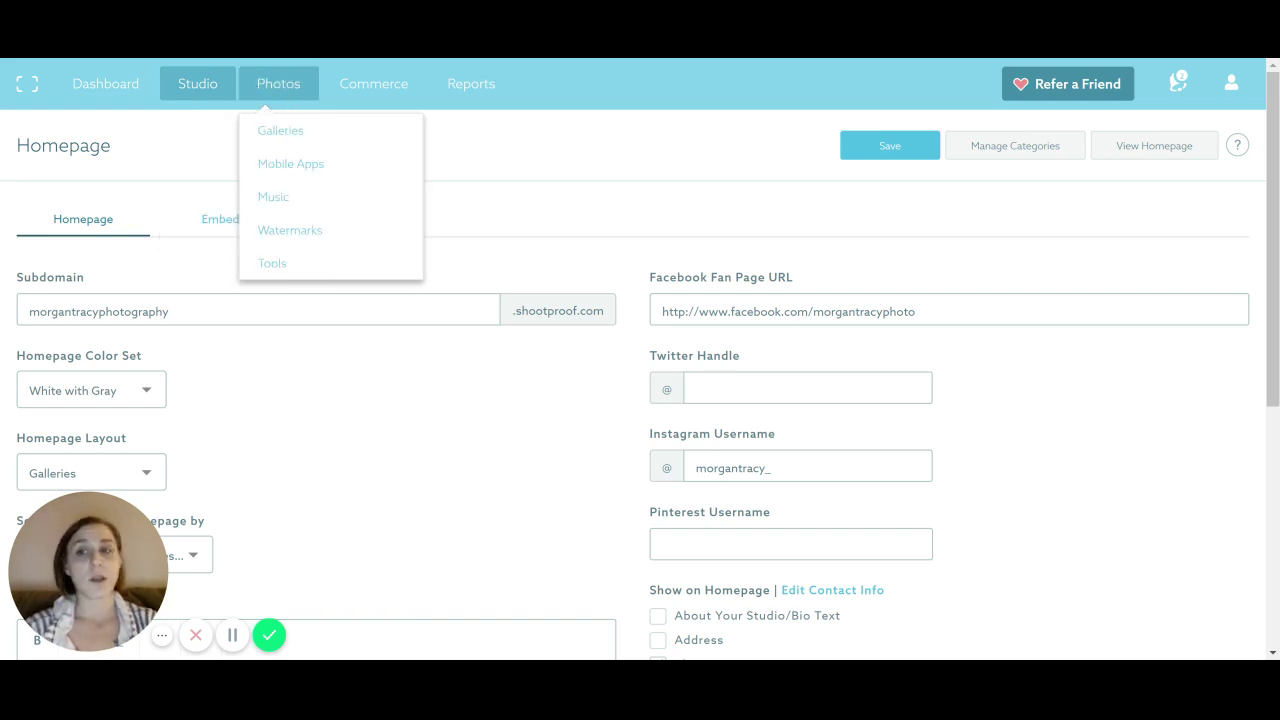
Go to Photos > Galleries and browse the grid of 21 gallery cards
{"action": "left_click", "coordinate": [282, 138]}
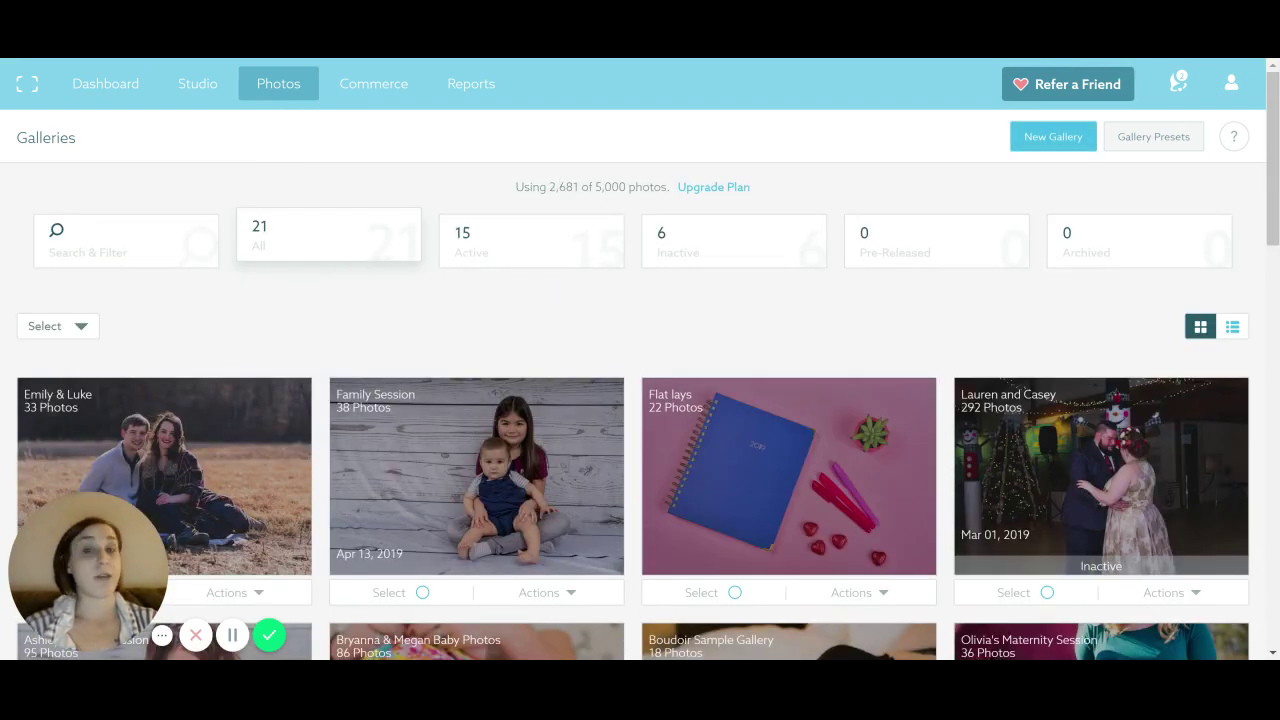
{"action": "scroll", "coordinate": [592, 234], "scroll_direction": "down", "scroll_amount": 3}
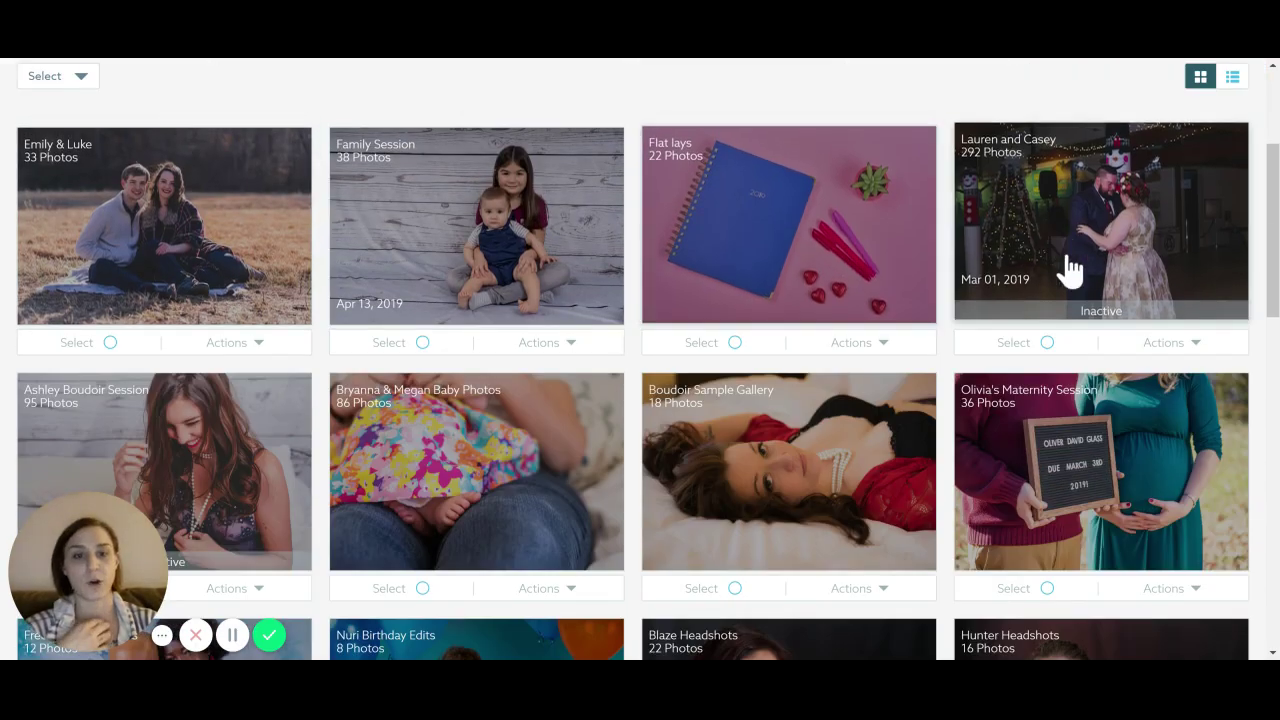
{"action": "scroll", "coordinate": [1080, 290], "scroll_direction": "down", "scroll_amount": 7}
{"action": "scroll", "coordinate": [143, 180], "scroll_direction": "down", "scroll_amount": 5}
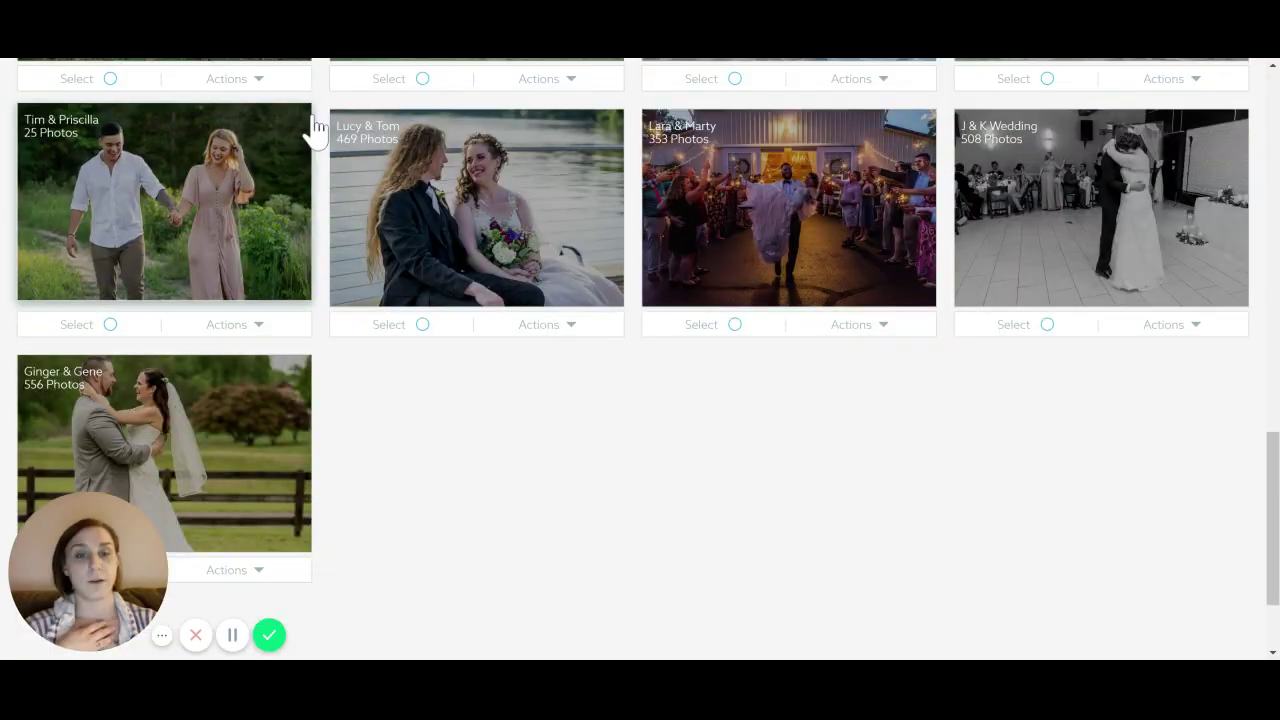
{"action": "scroll", "coordinate": [251, 243], "scroll_direction": "down", "scroll_amount": 2}
{"action": "scroll", "coordinate": [203, 360], "scroll_direction": "up", "scroll_amount": 15}
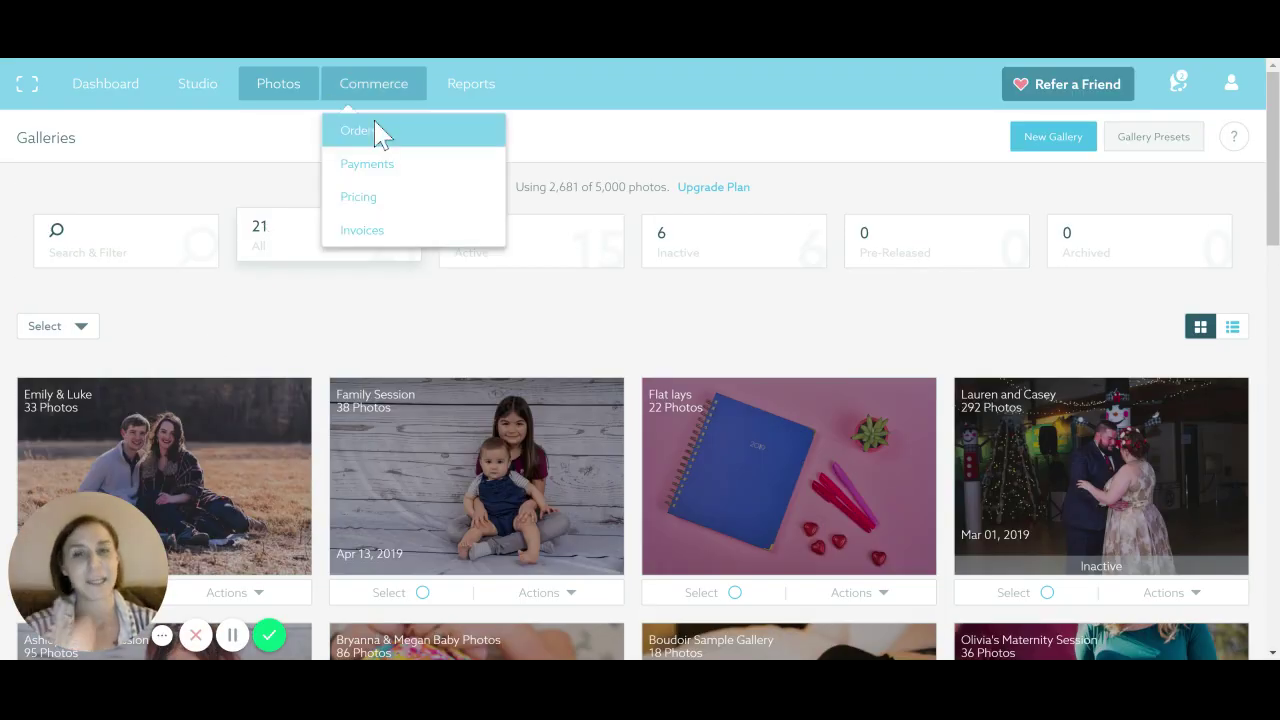
{"action": "scroll", "coordinate": [385, 428], "scroll_direction": "down", "scroll_amount": 9}
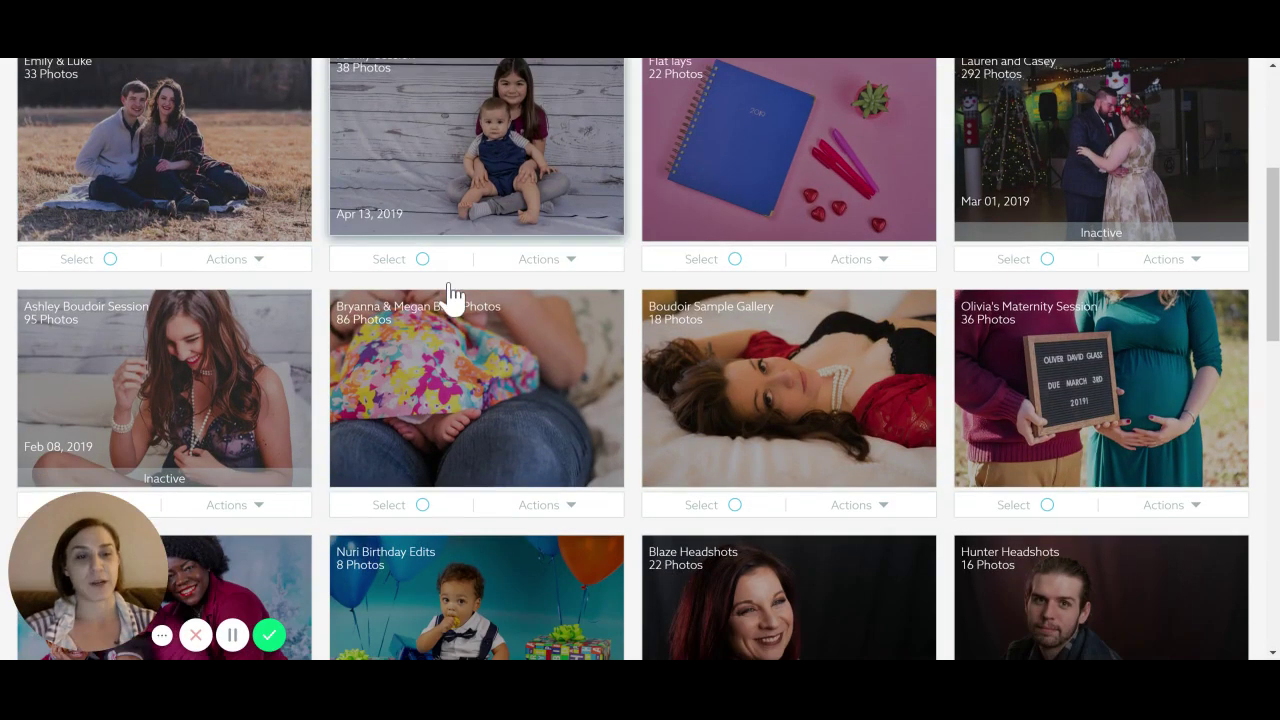
{"action": "scroll", "coordinate": [452, 288], "scroll_direction": "down", "scroll_amount": 6}
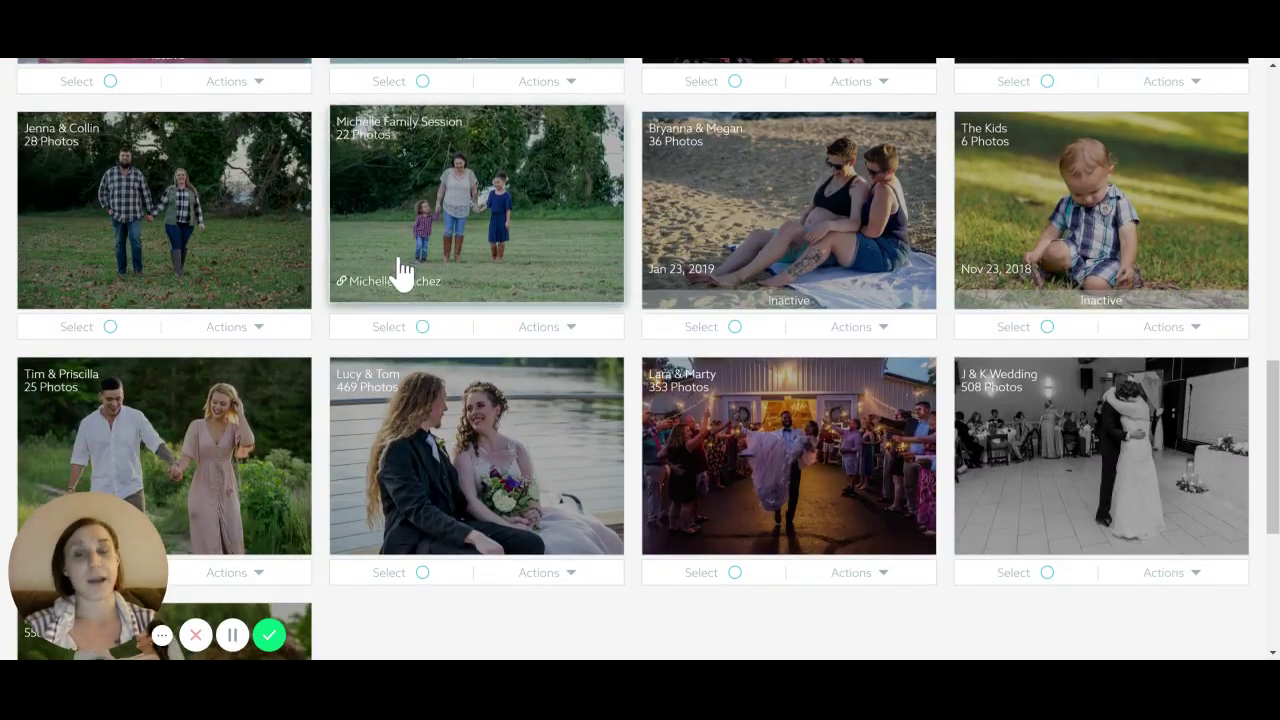
{"action": "scroll", "coordinate": [500, 409], "scroll_direction": "up", "scroll_amount": 3}
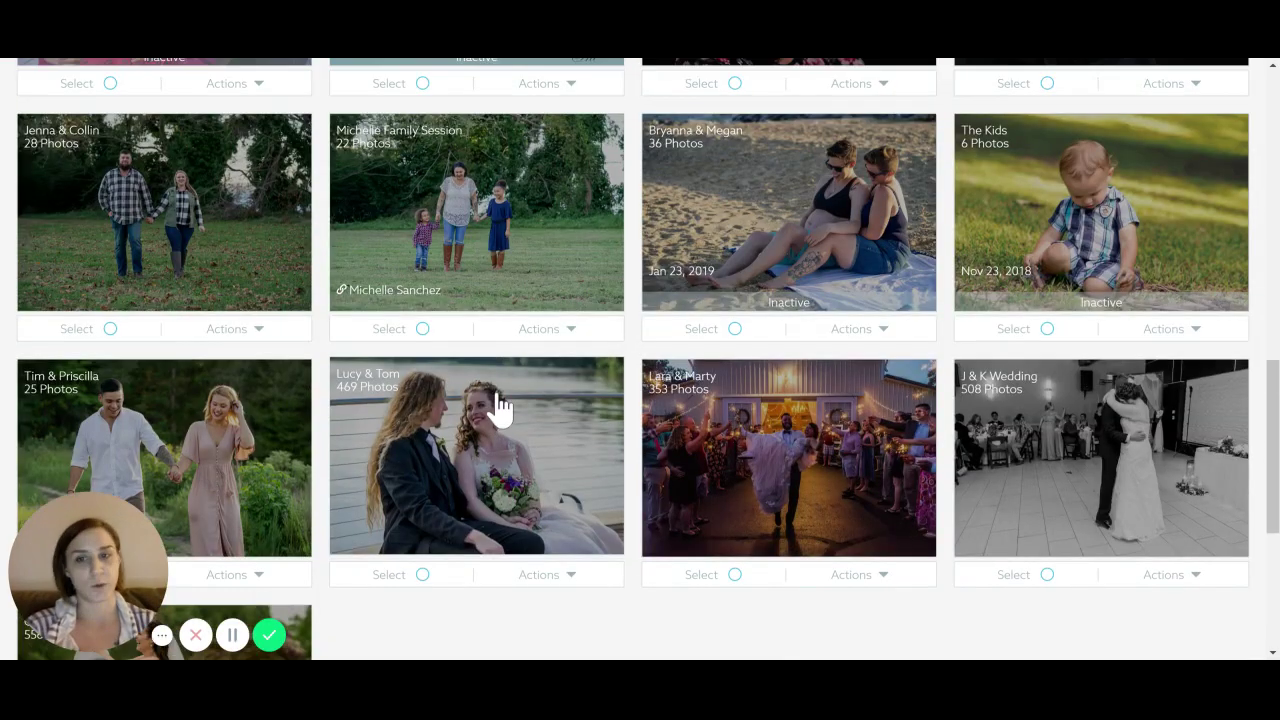
{"action": "scroll", "coordinate": [500, 406], "scroll_direction": "down", "scroll_amount": 3}
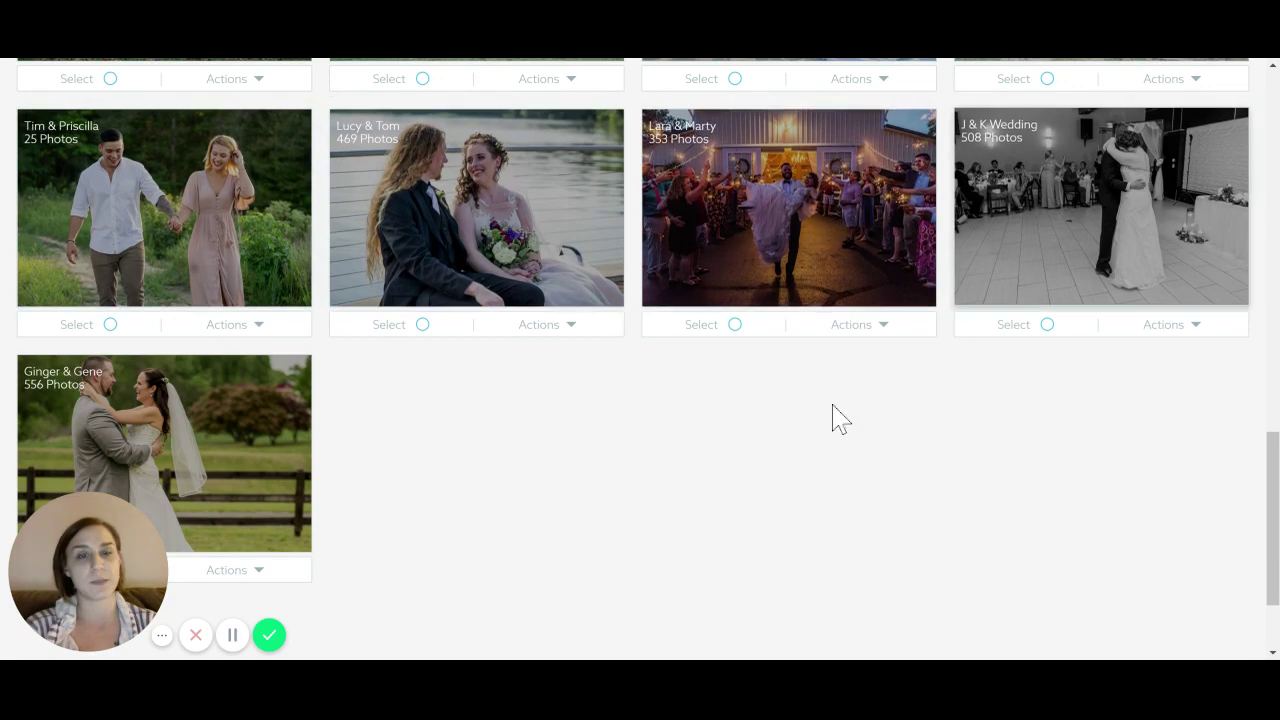
{"action": "scroll", "coordinate": [349, 477], "scroll_direction": "up", "scroll_amount": 10}
{"action": "scroll", "coordinate": [360, 477], "scroll_direction": "up", "scroll_amount": 5}
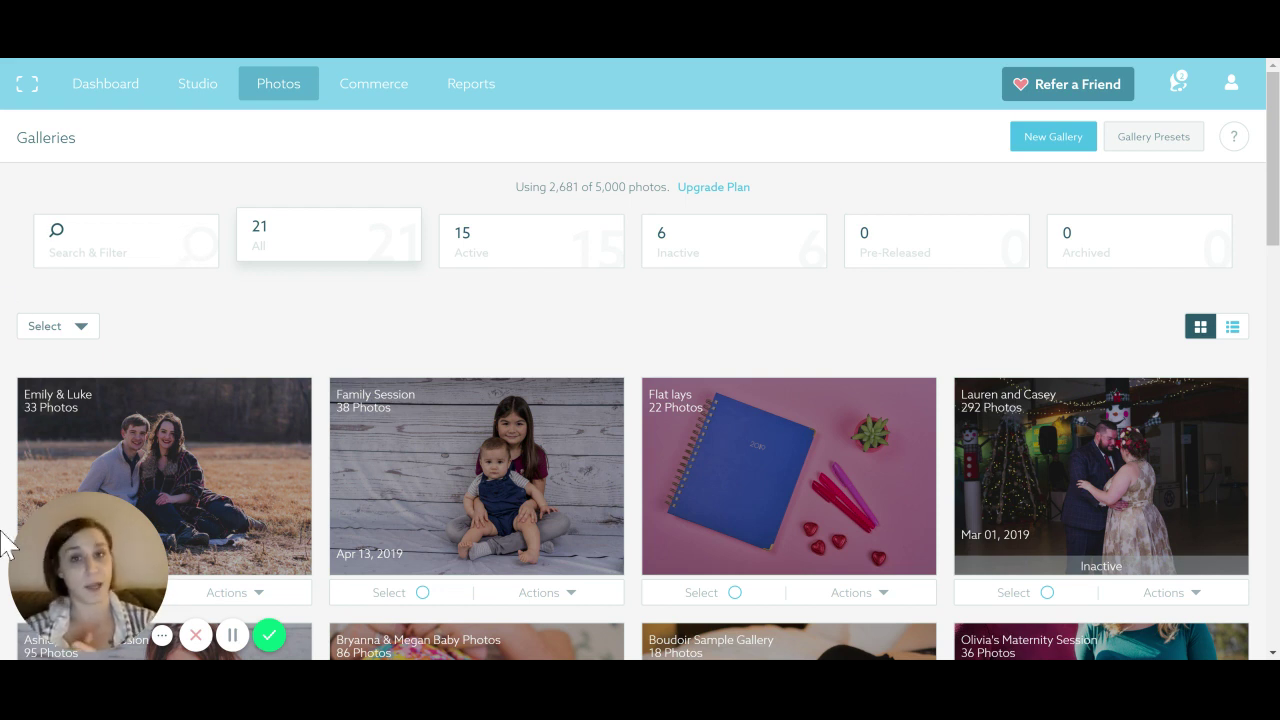
{"action": "scroll", "coordinate": [277, 274], "scroll_direction": "down", "scroll_amount": 2}
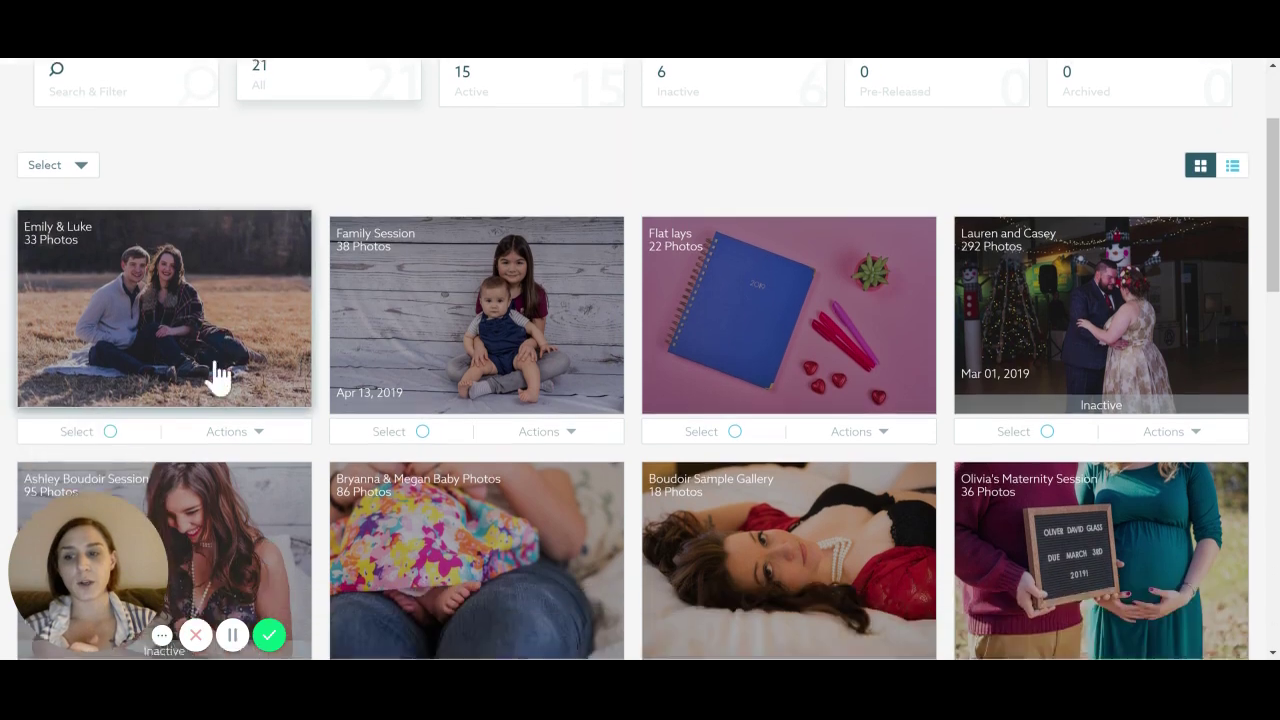
View the Gallery Visitors Report for Emily & Luke, listing three visitors, then return to Galleries
{"action": "left_click", "coordinate": [260, 437]}
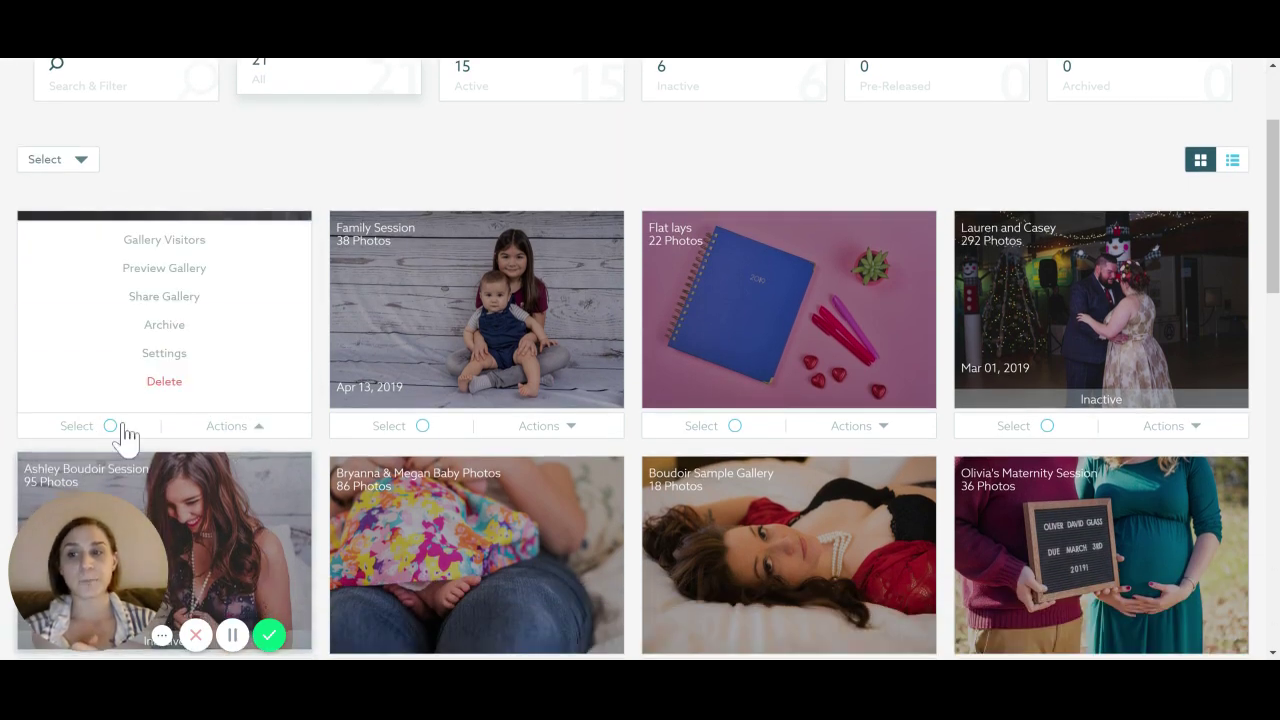
{"action": "left_click", "coordinate": [157, 245]}
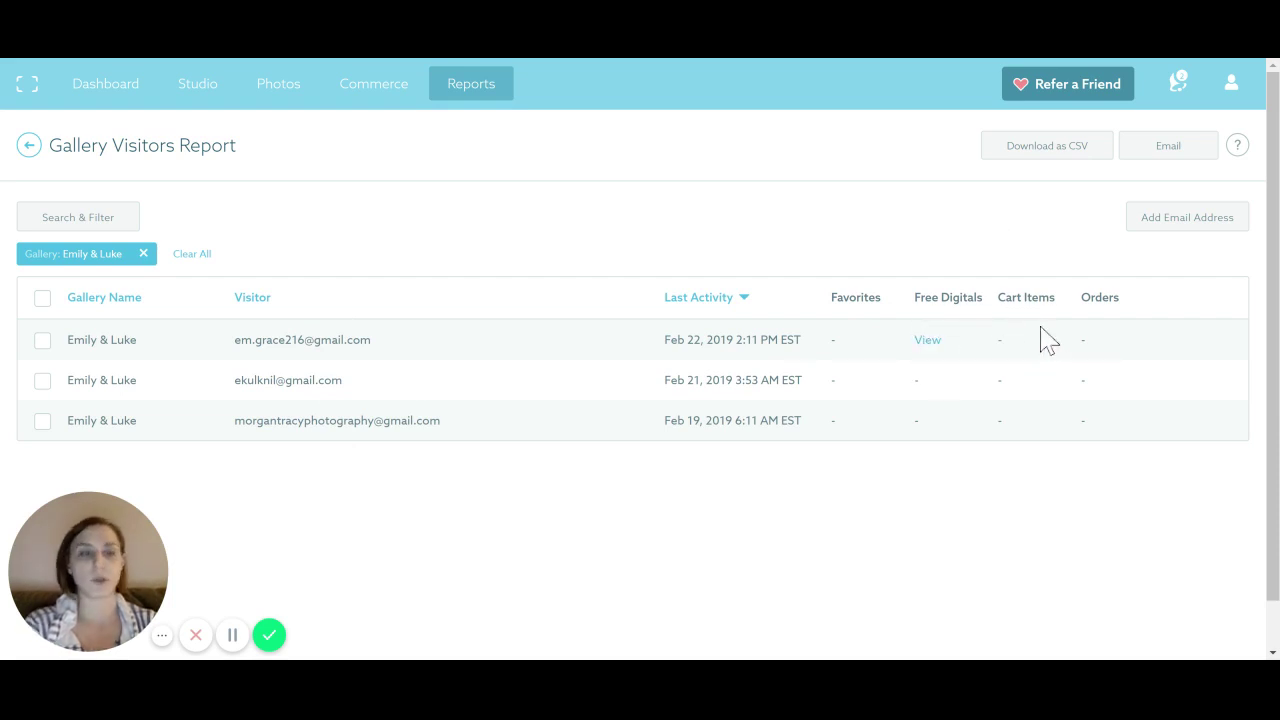
{"action": "mouse_move", "coordinate": [368, 88]}
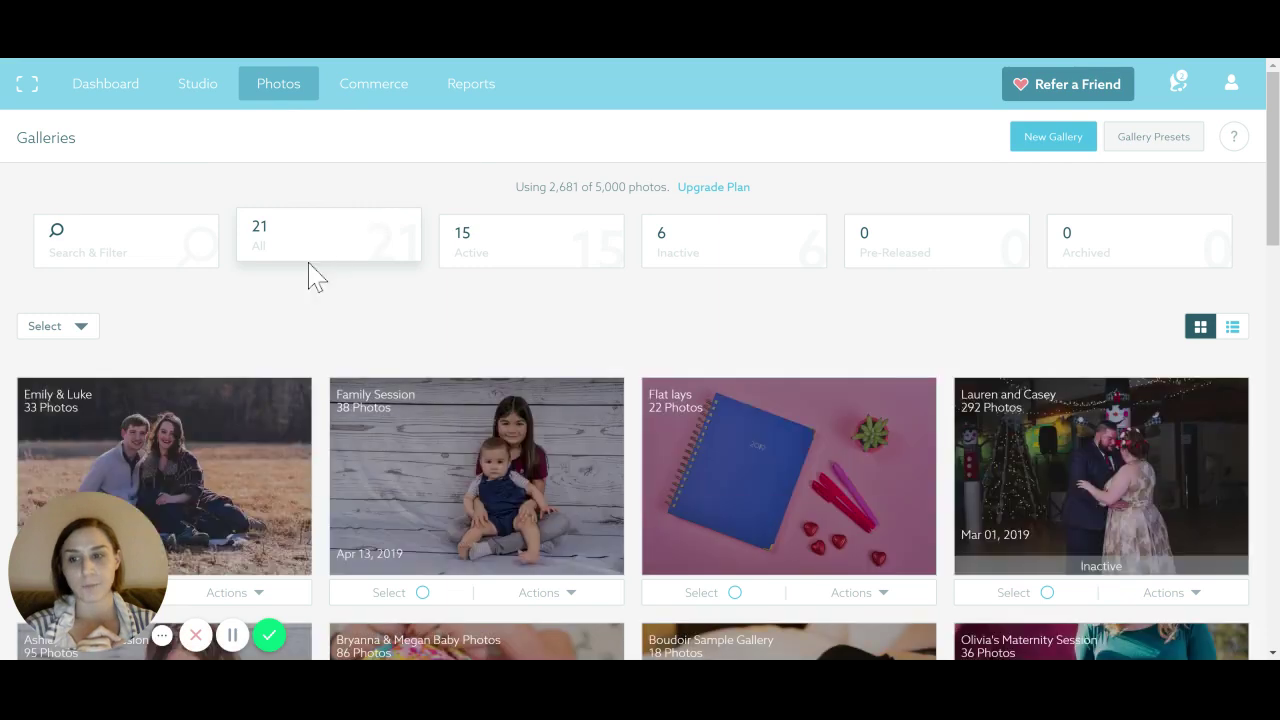
{"action": "scroll", "coordinate": [295, 265], "scroll_direction": "down", "scroll_amount": 2}
Open the Emily & Luke gallery settings and check the order due and expiration date calendars
{"action": "left_click", "coordinate": [256, 434]}
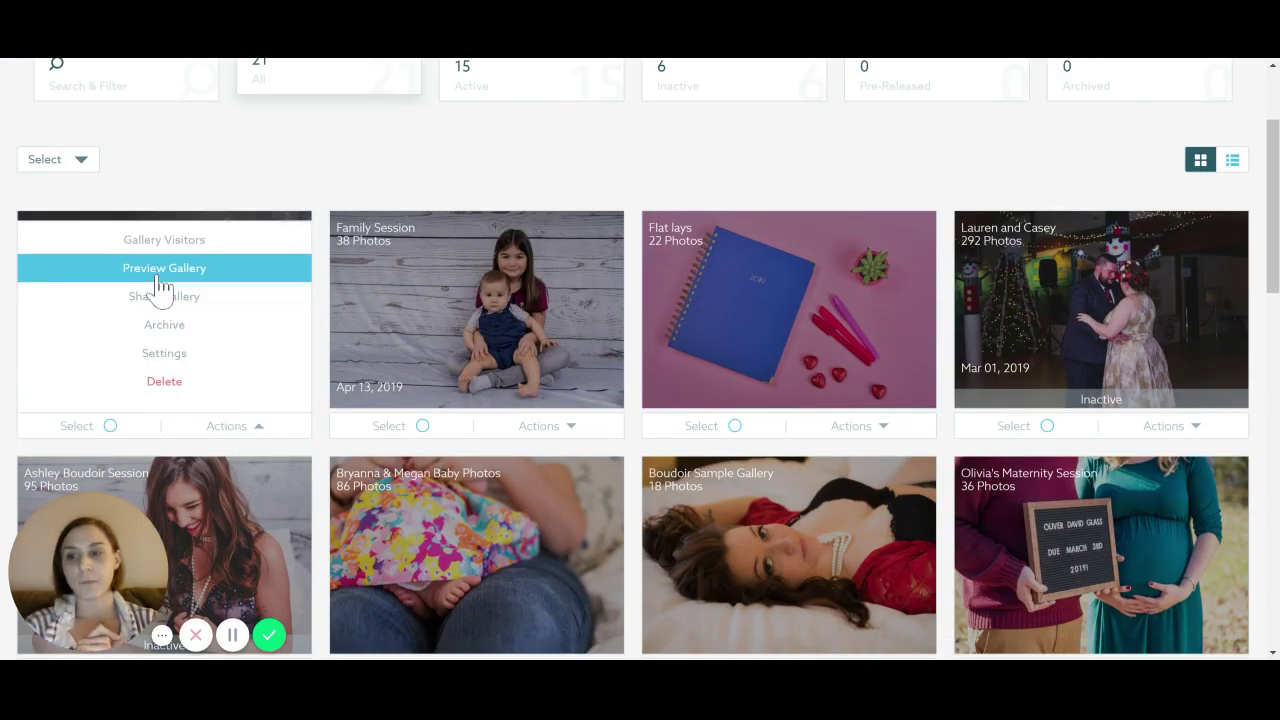
{"action": "left_click", "coordinate": [238, 426]}
{"action": "left_click", "coordinate": [168, 354]}
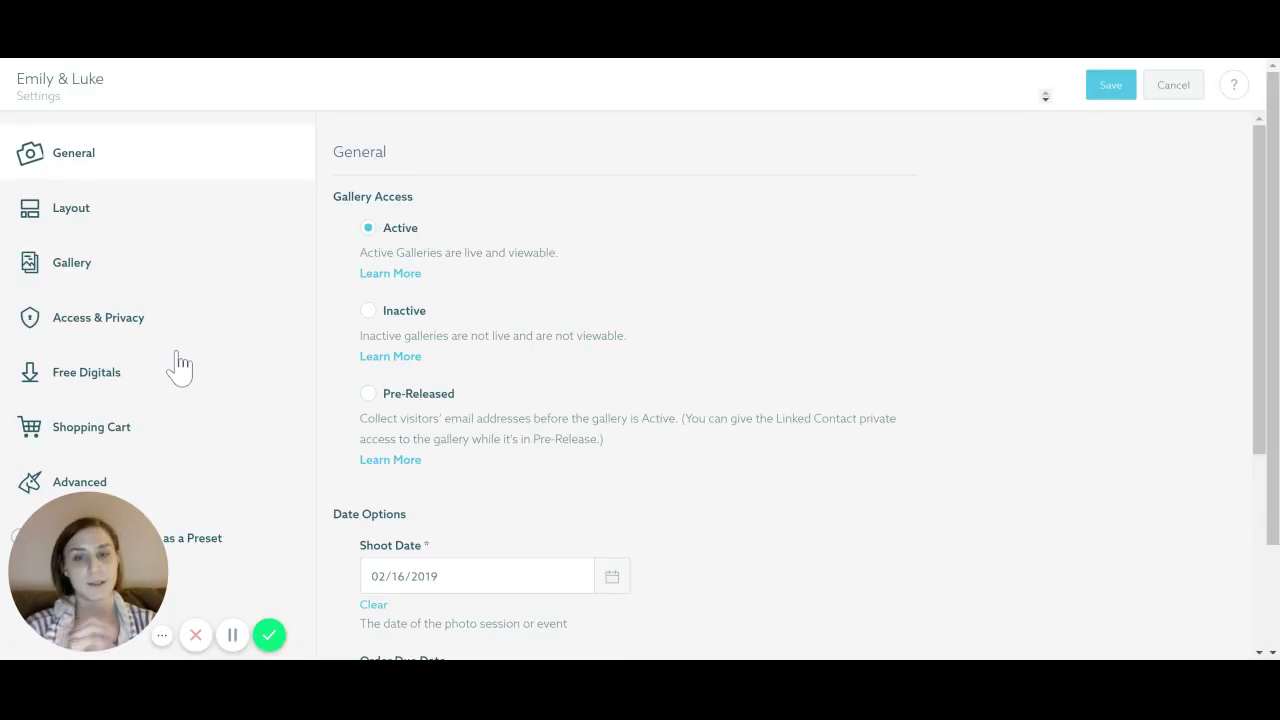
{"action": "scroll", "coordinate": [540, 150], "scroll_direction": "down", "scroll_amount": 3}
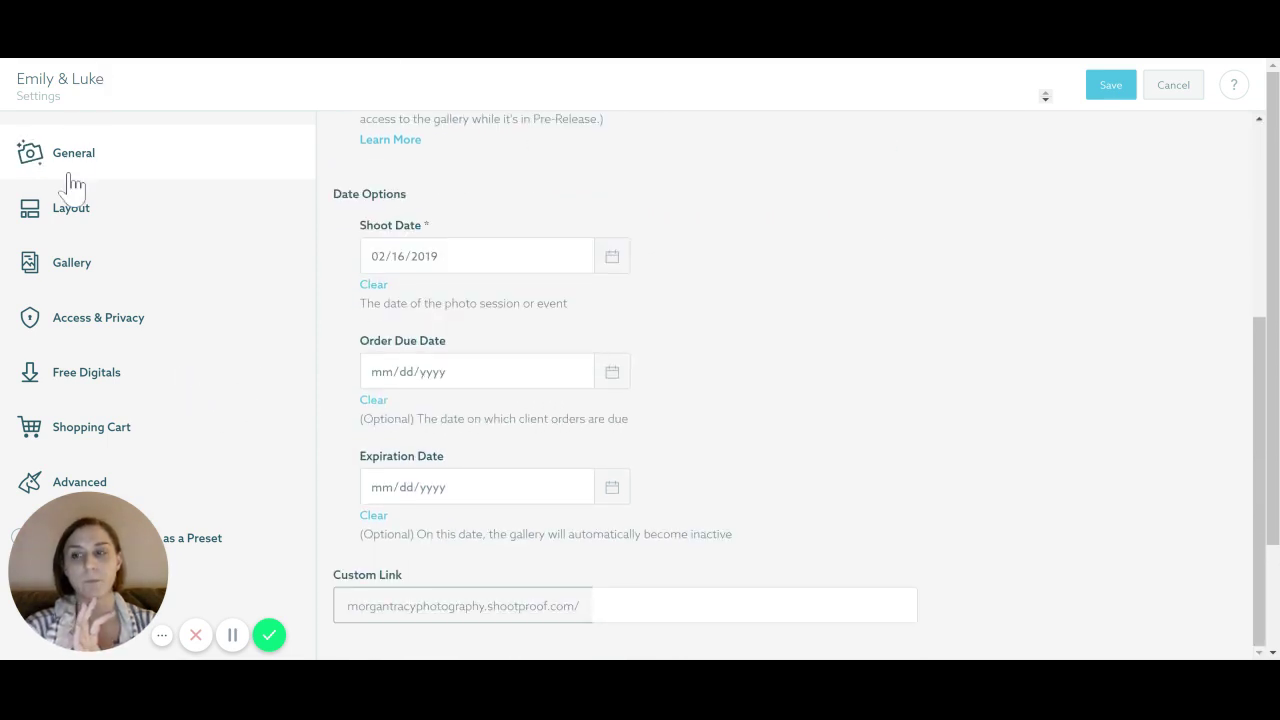
{"action": "scroll", "coordinate": [500, 365], "scroll_direction": "up", "scroll_amount": 3}
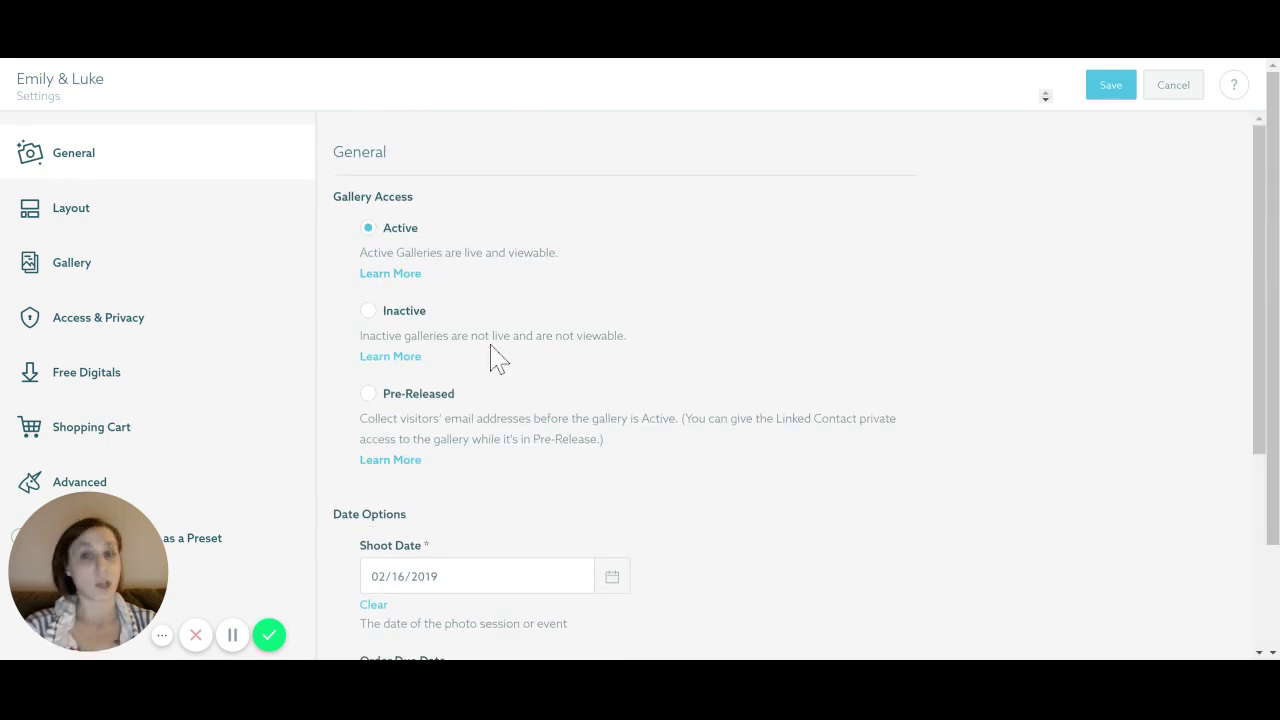
{"action": "scroll", "coordinate": [491, 357], "scroll_direction": "down", "scroll_amount": 3}
{"action": "left_click", "coordinate": [458, 377]}
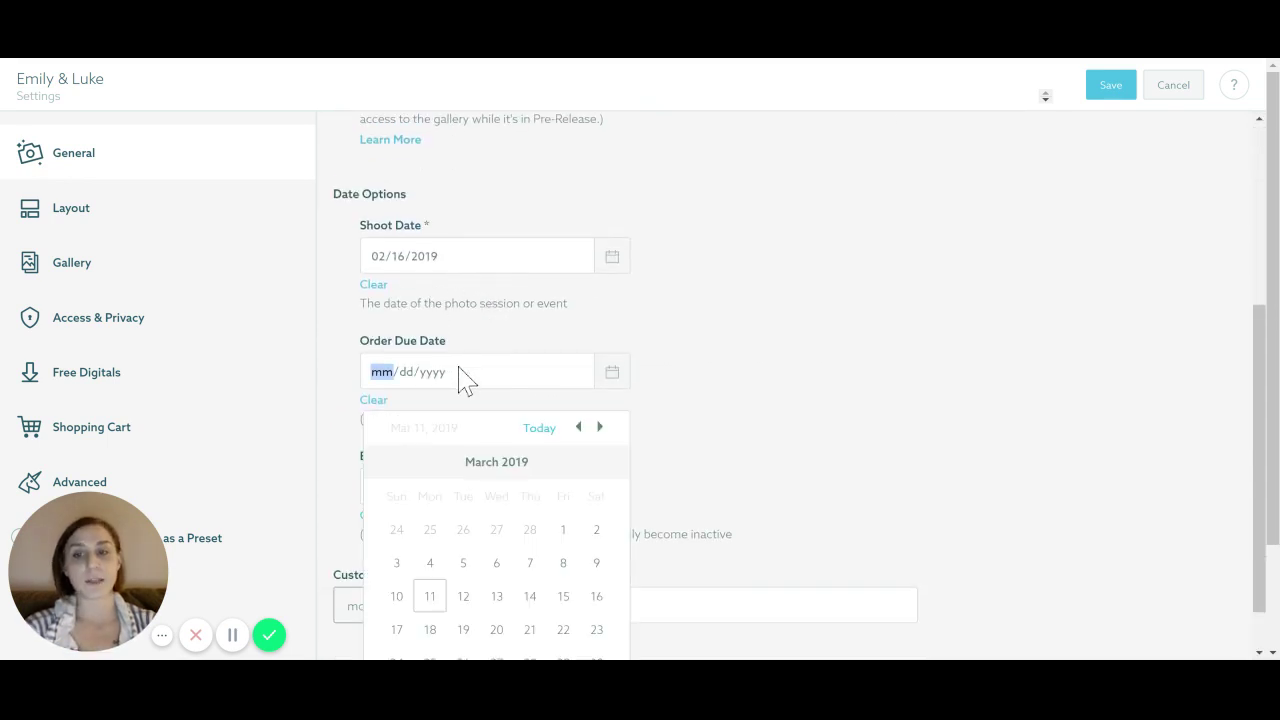
{"action": "left_click", "coordinate": [725, 378]}
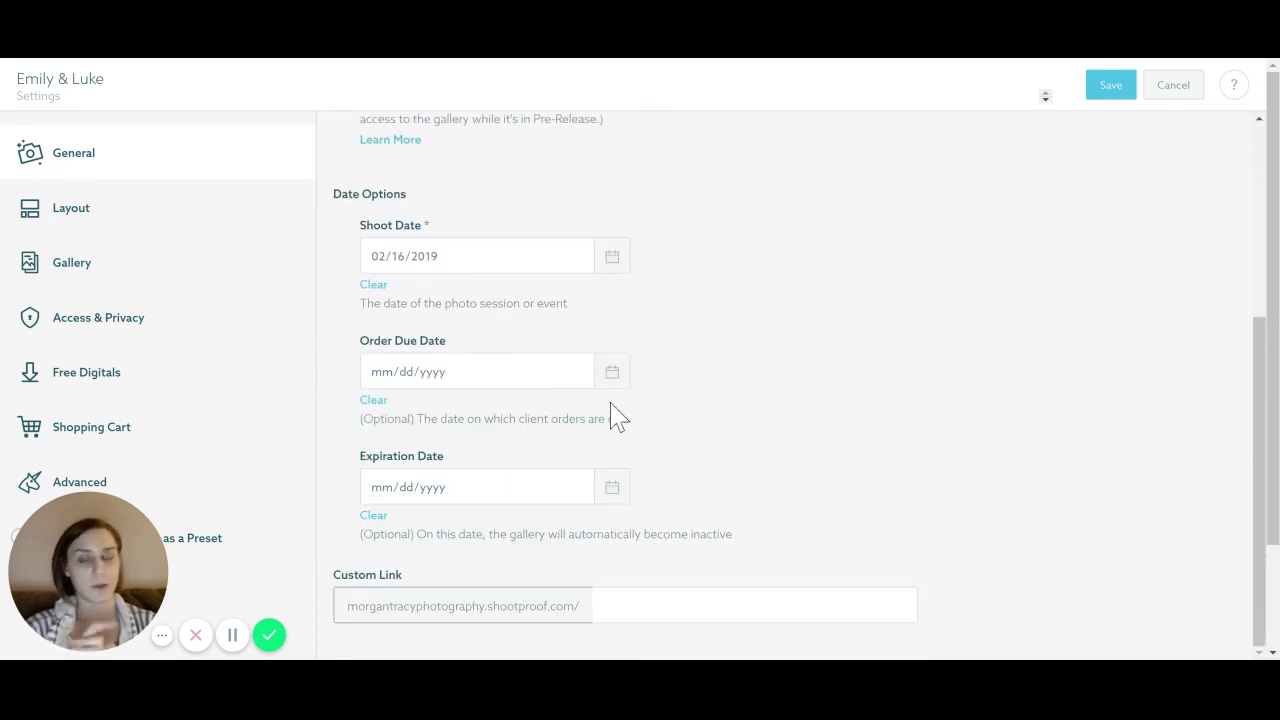
{"action": "left_click", "coordinate": [487, 500]}
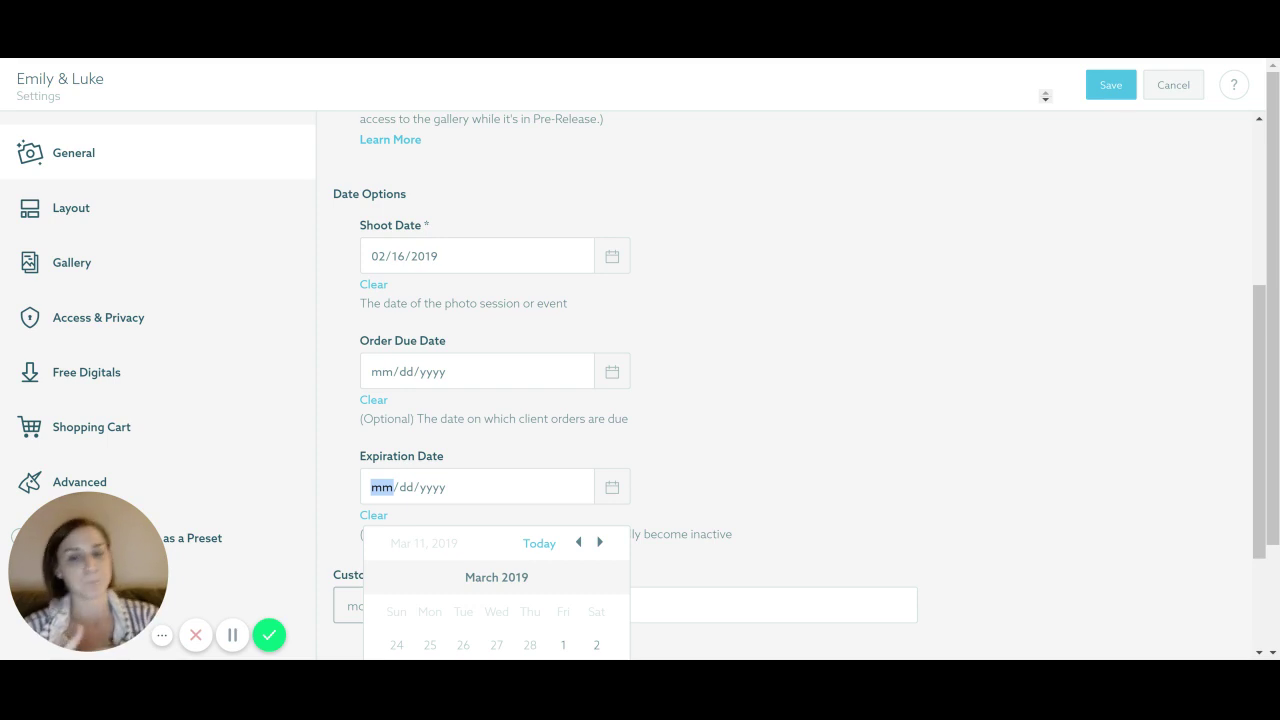
{"action": "left_click", "coordinate": [692, 468]}
{"action": "scroll", "coordinate": [712, 400], "scroll_direction": "up", "scroll_amount": 1}
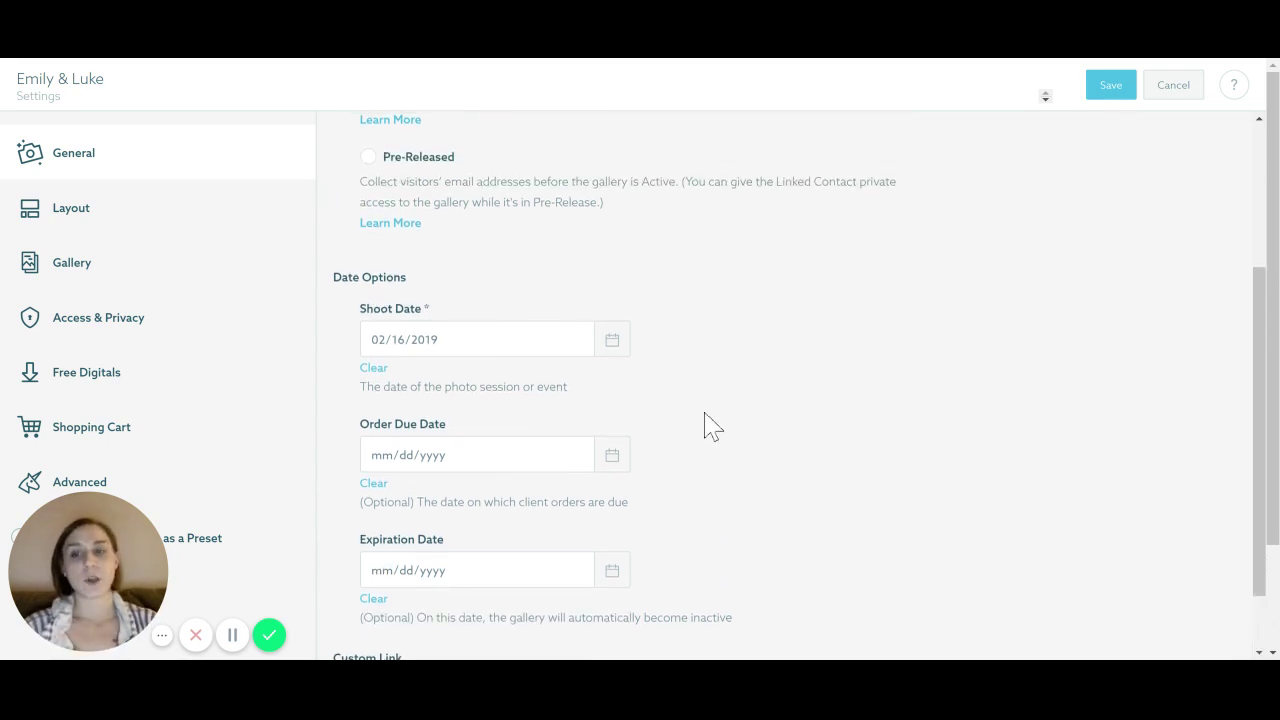
{"action": "scroll", "coordinate": [712, 427], "scroll_direction": "down", "scroll_amount": 1}
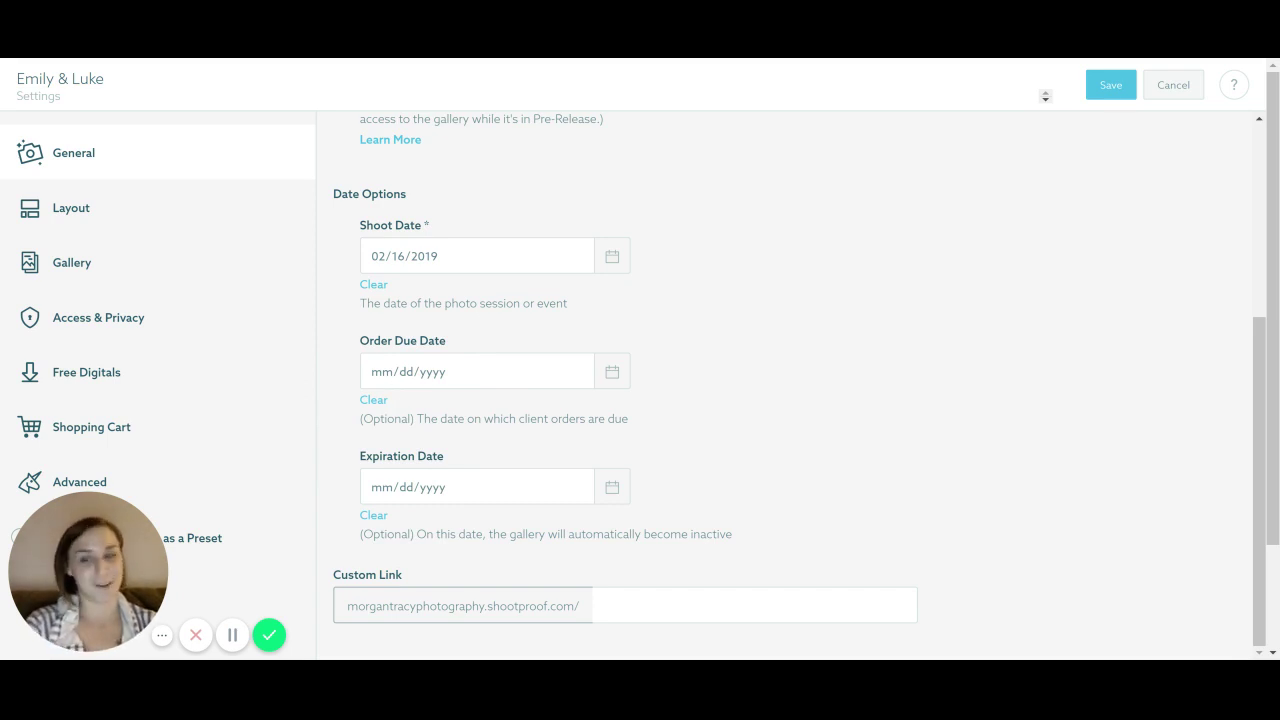
{"action": "scroll", "coordinate": [637, 371], "scroll_direction": "down", "scroll_amount": 3}
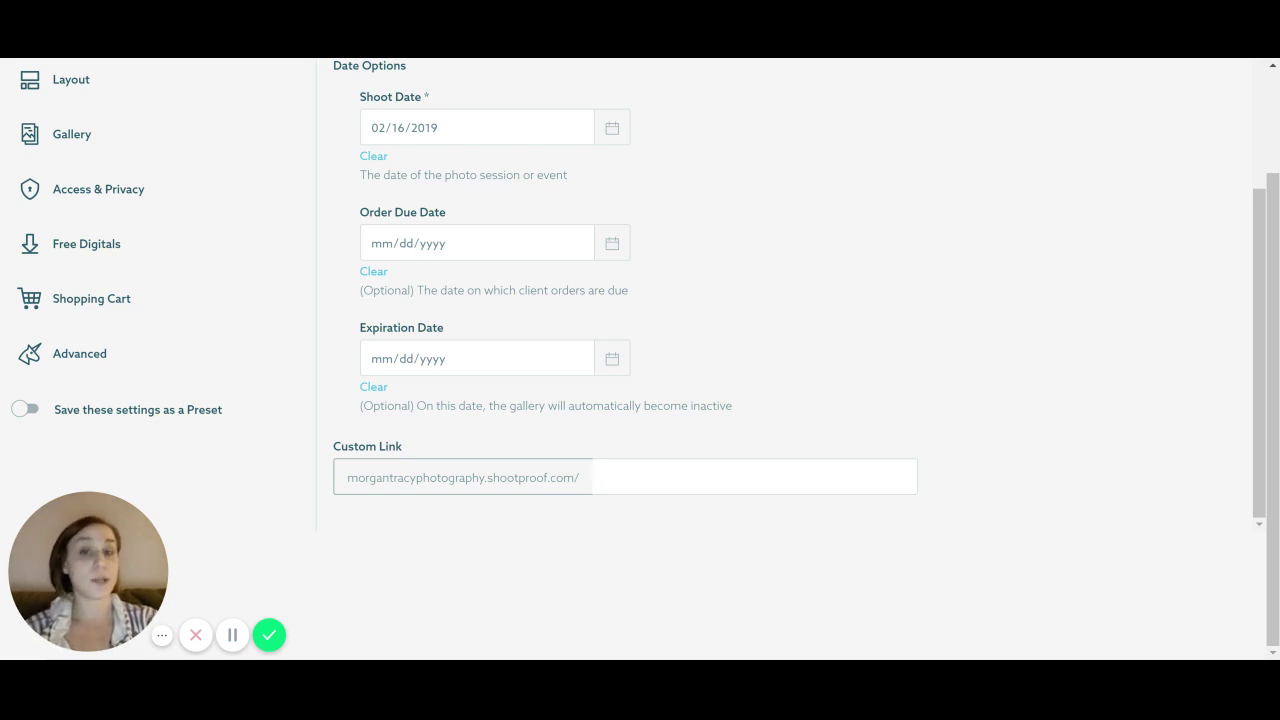
Set the Emily & Luke custom link to end in lukeandemily
{"action": "type", "text": "lukeand"}
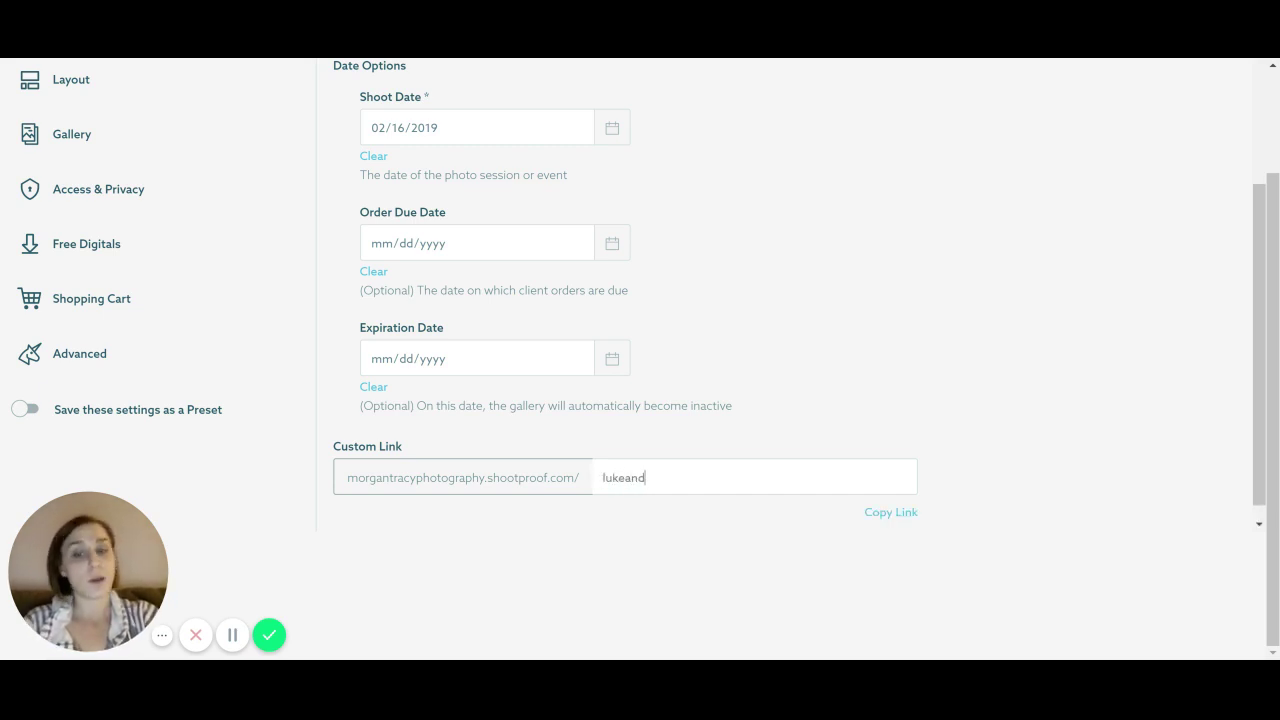
{"action": "type", "text": "emily"}
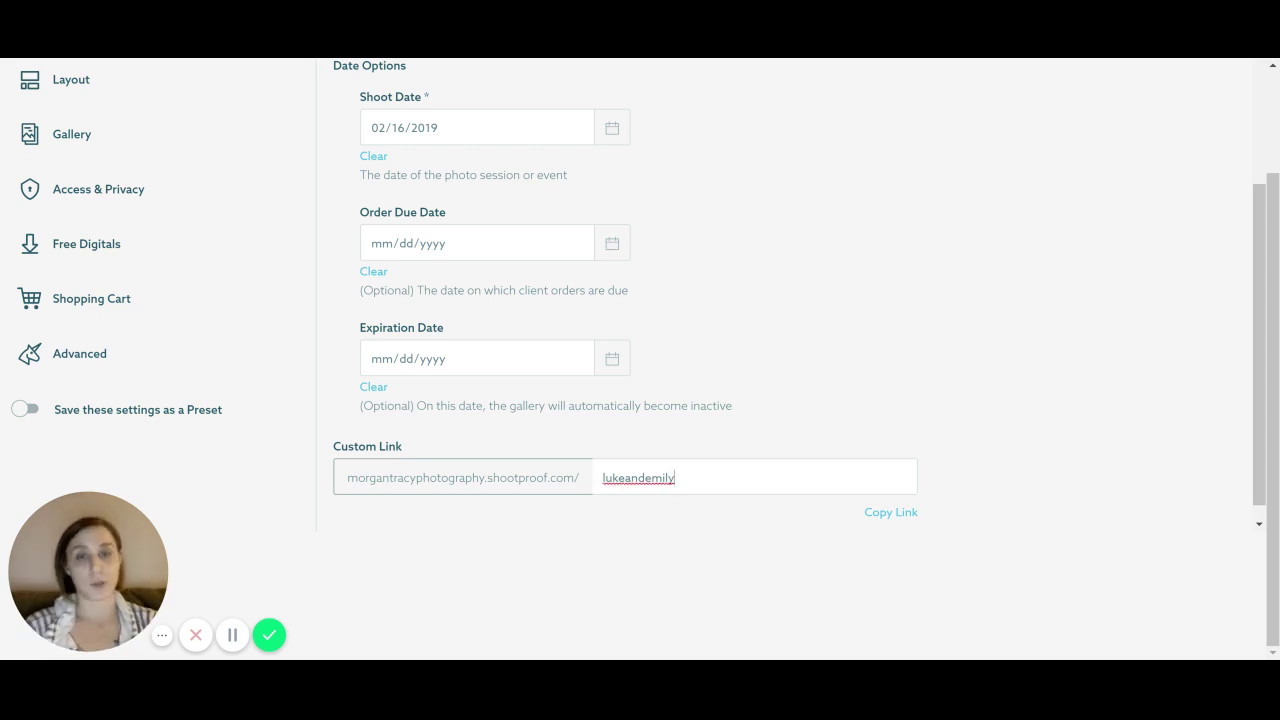
{"action": "scroll", "coordinate": [300, 510], "scroll_direction": "up", "scroll_amount": 2}
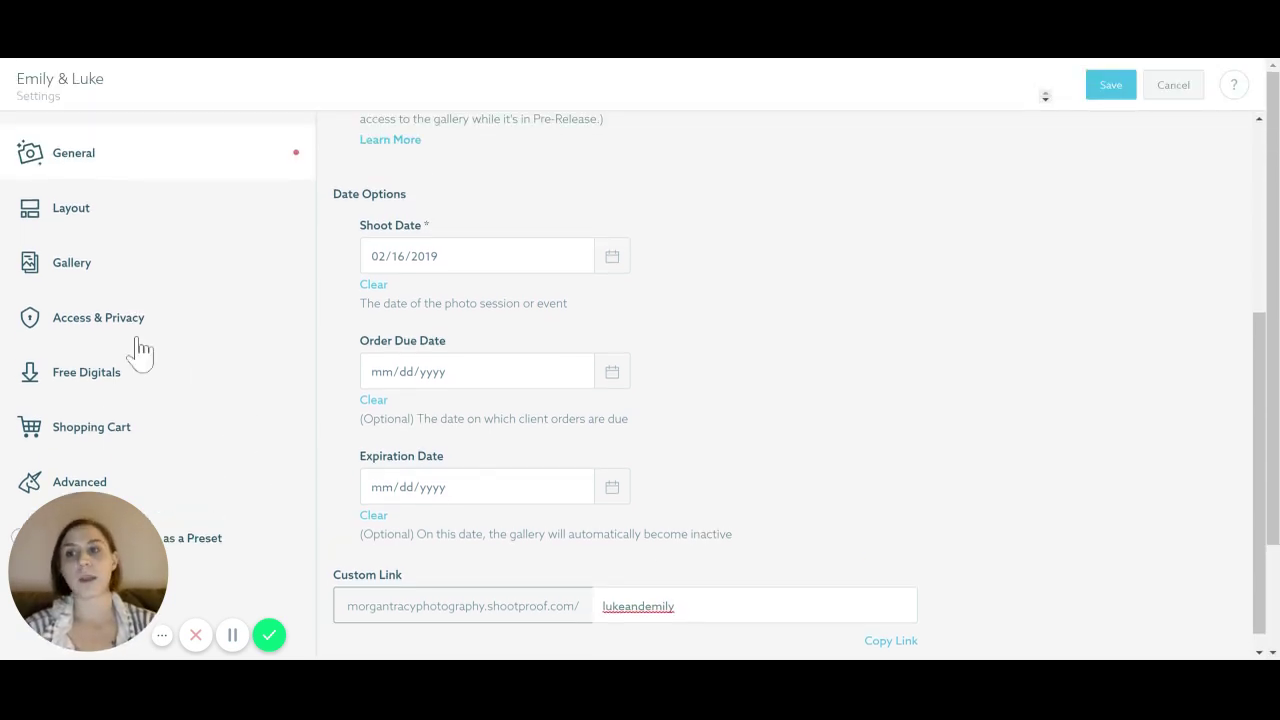
{"action": "left_click", "coordinate": [124, 213]}
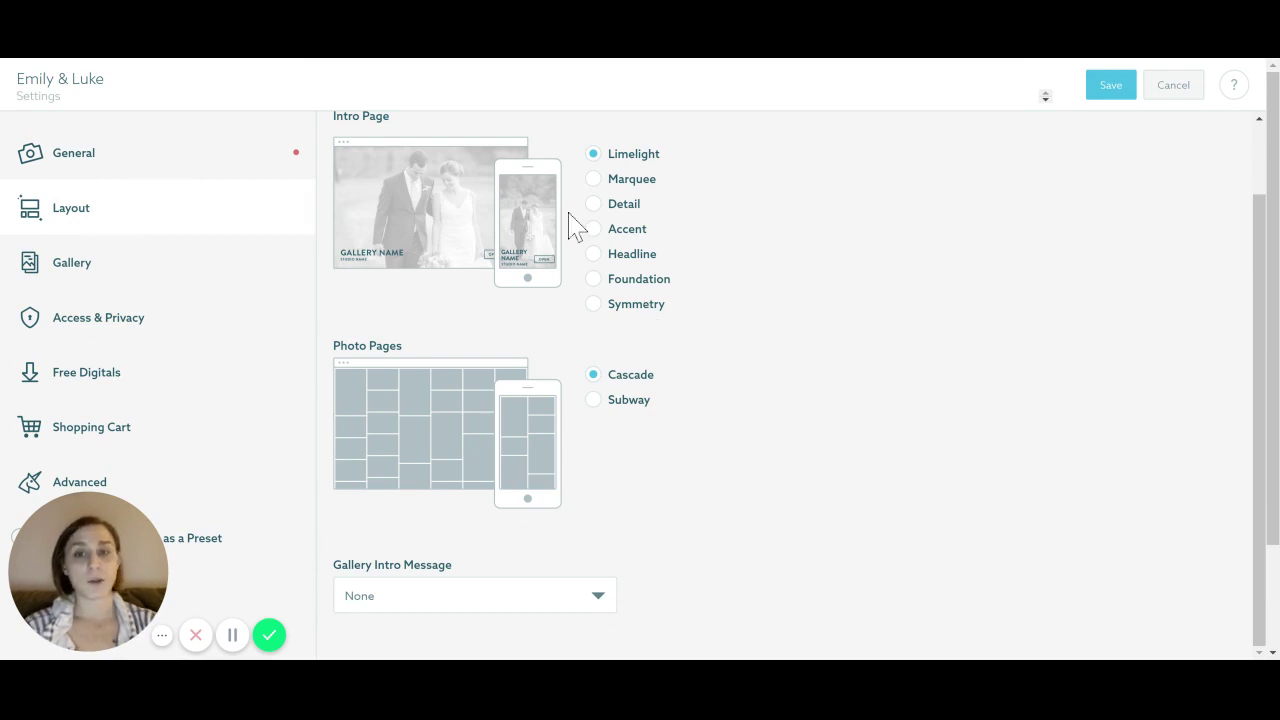
Preview each intro page design, then choose the Symmetry intro with Subway photo pages
{"action": "left_click", "coordinate": [595, 179]}
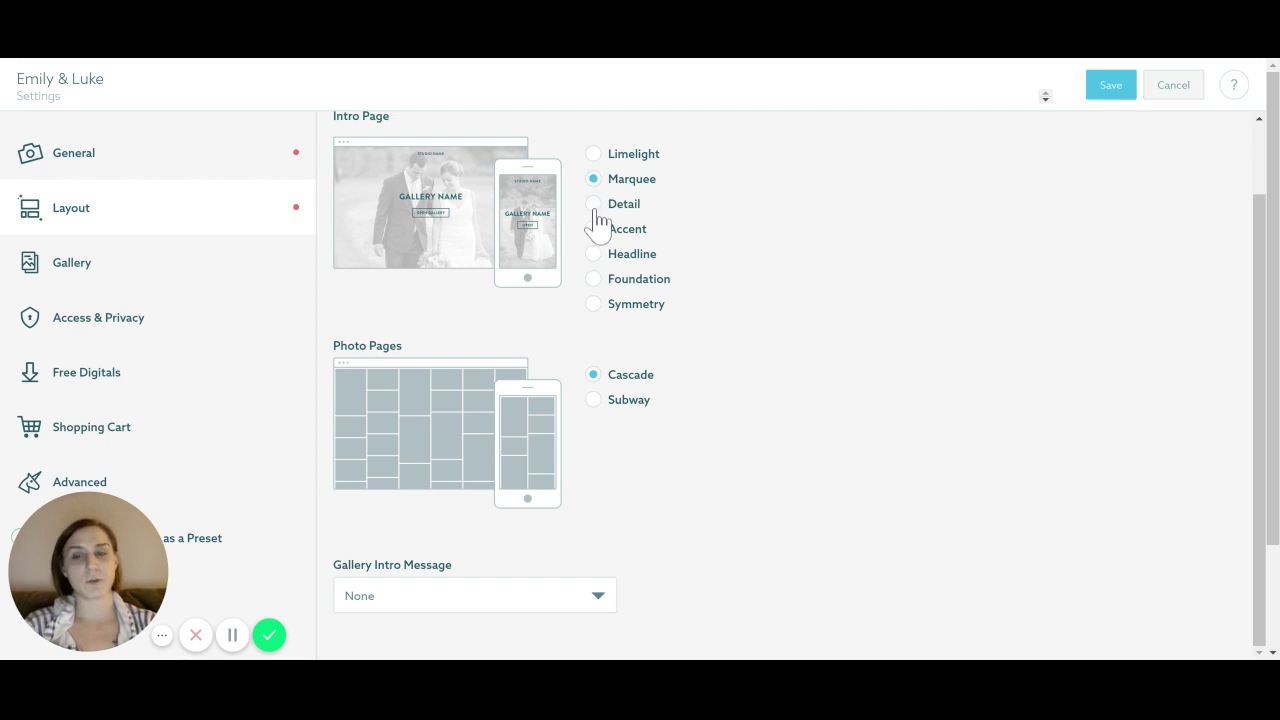
{"action": "left_click", "coordinate": [594, 204]}
{"action": "left_click", "coordinate": [594, 229]}
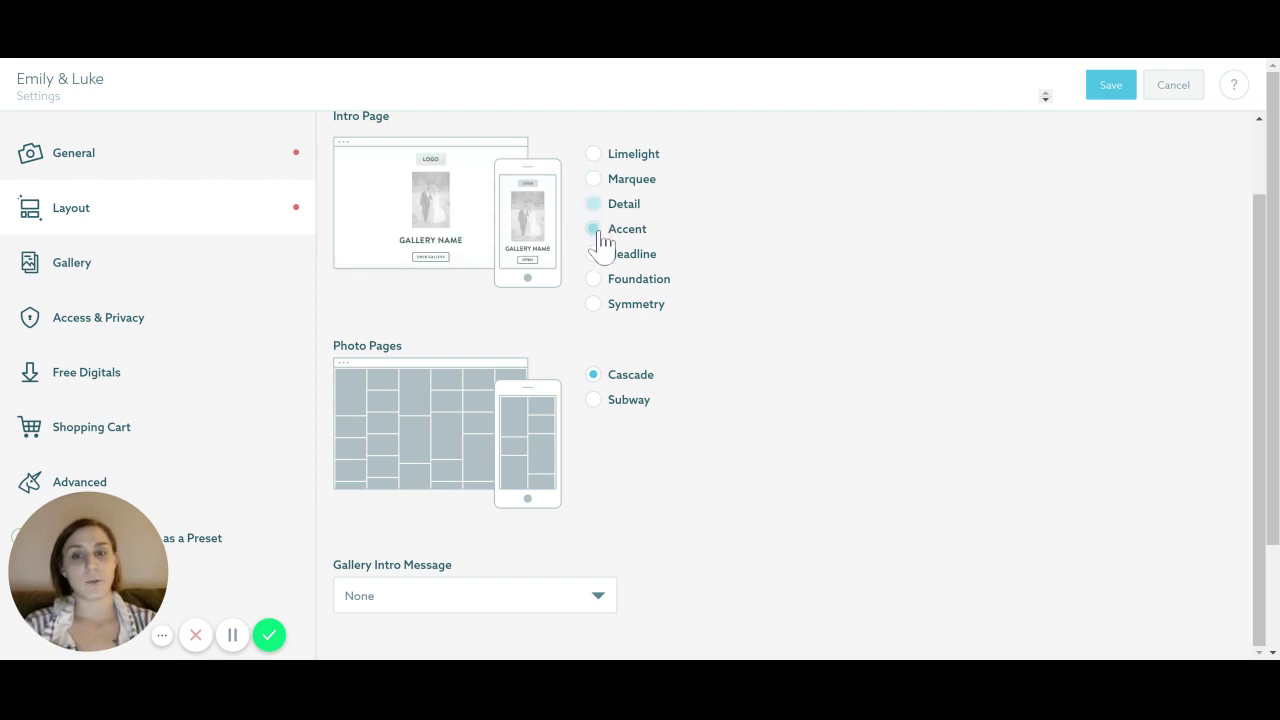
{"action": "left_click", "coordinate": [595, 255]}
{"action": "left_click", "coordinate": [595, 279]}
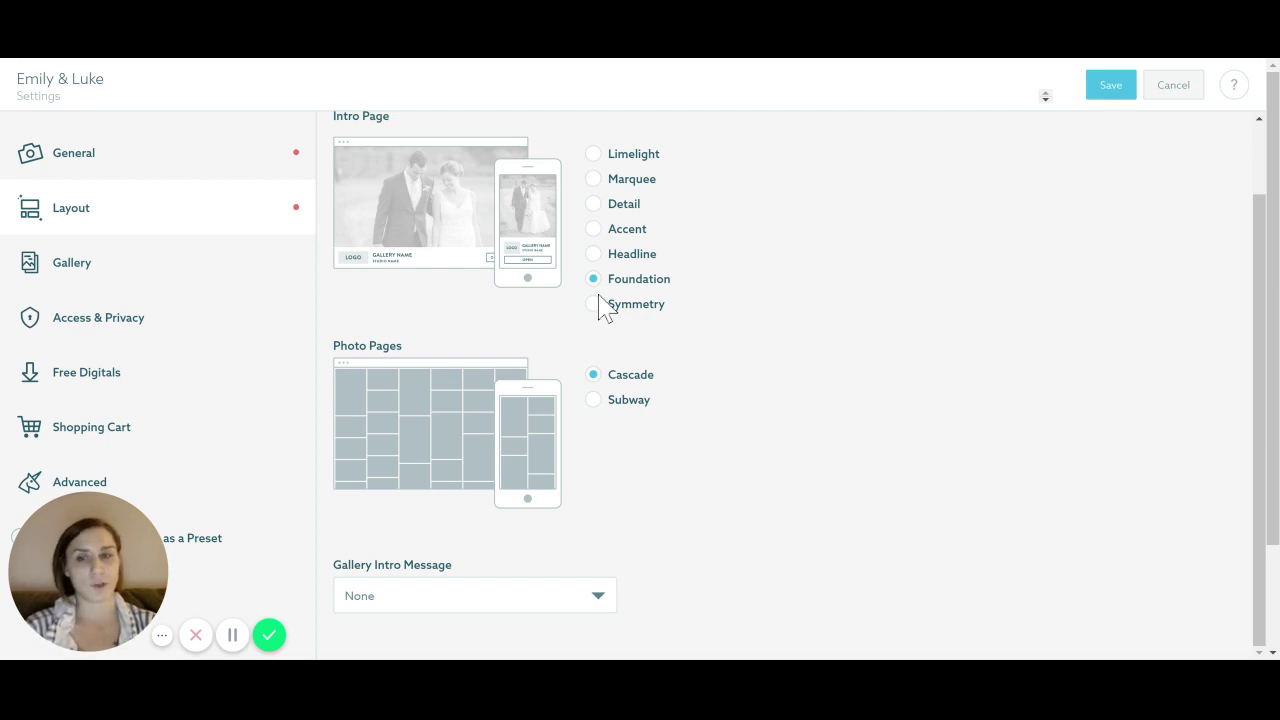
{"action": "left_click", "coordinate": [594, 304]}
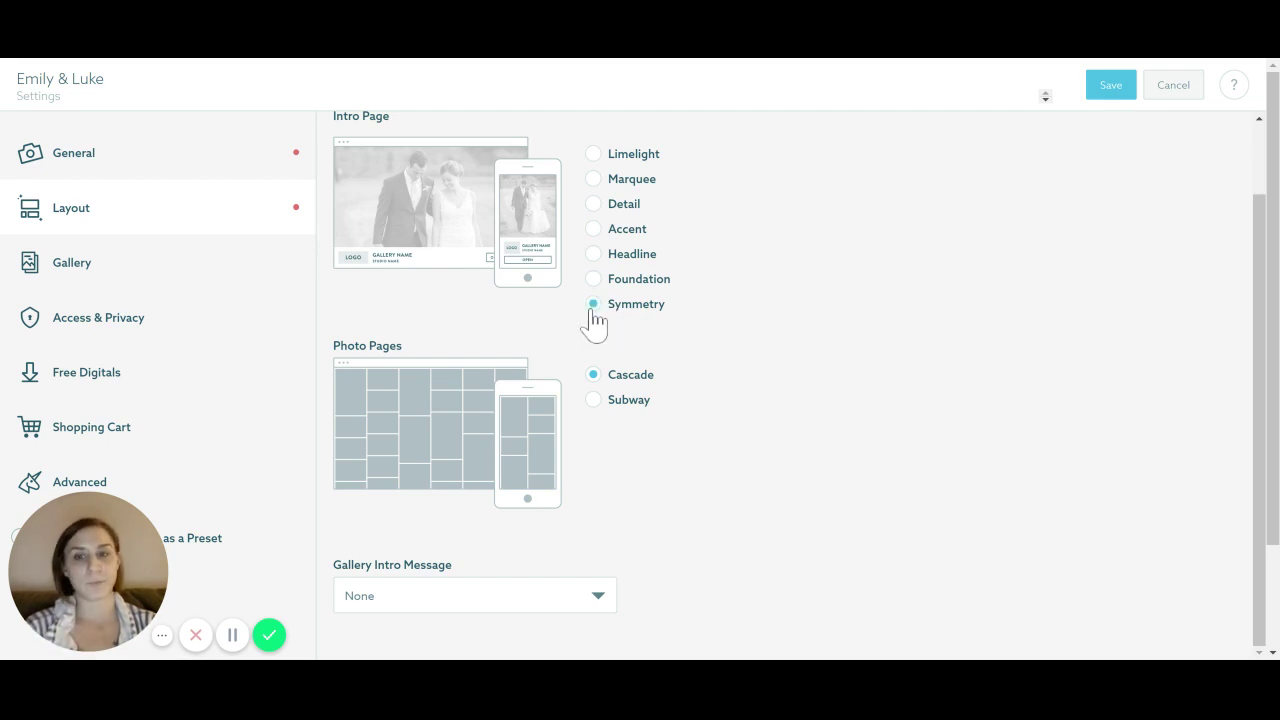
{"action": "left_click", "coordinate": [595, 404]}
{"action": "left_click", "coordinate": [594, 382]}
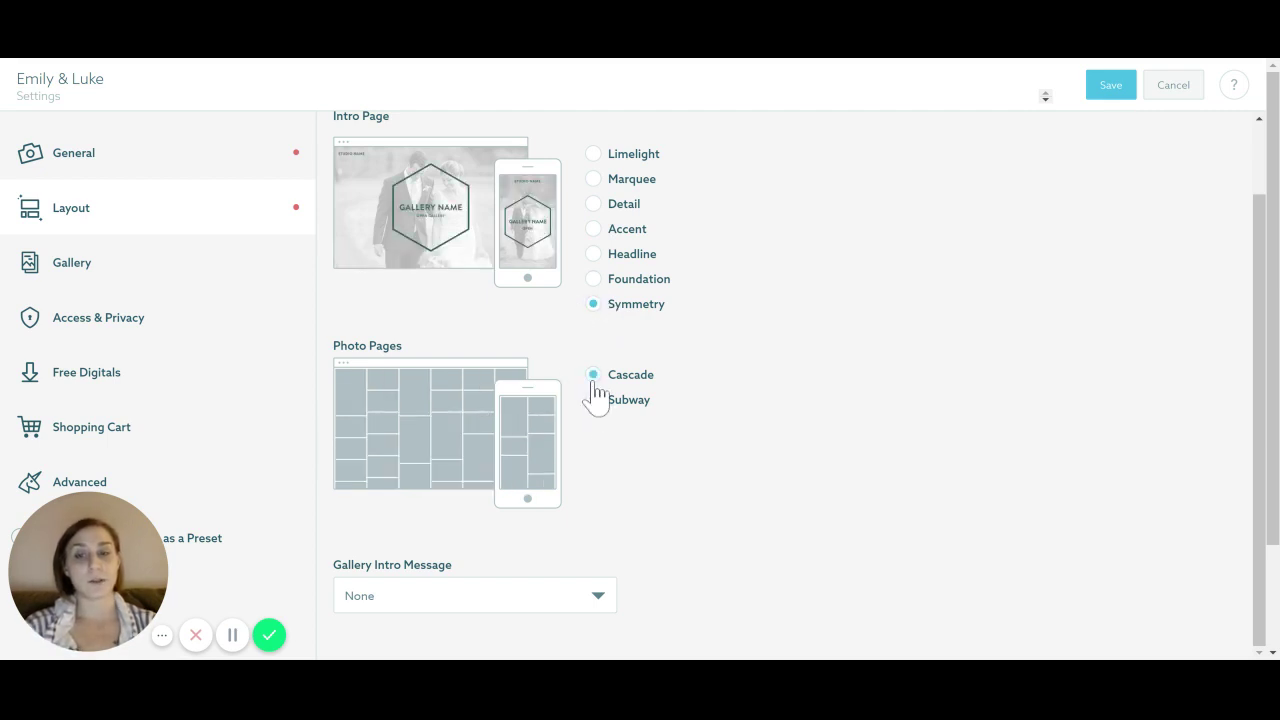
{"action": "left_click", "coordinate": [594, 408]}
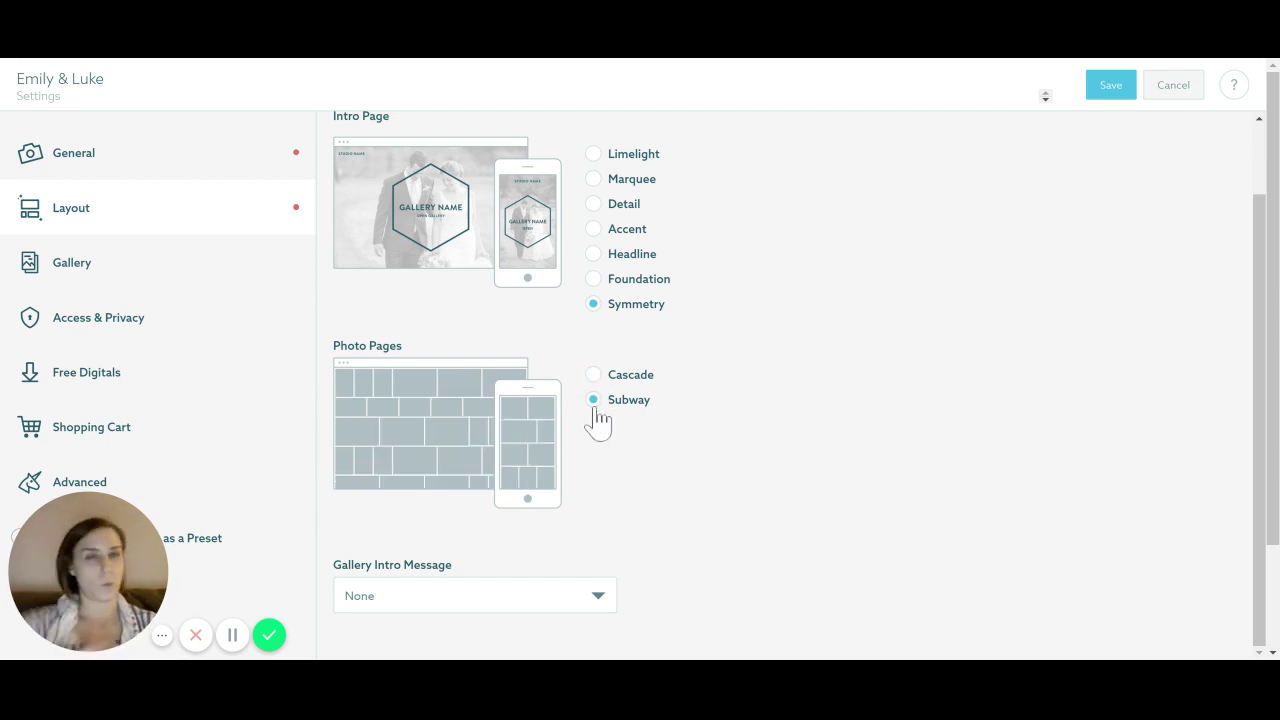
{"action": "scroll", "coordinate": [823, 386], "scroll_direction": "down", "scroll_amount": 2}
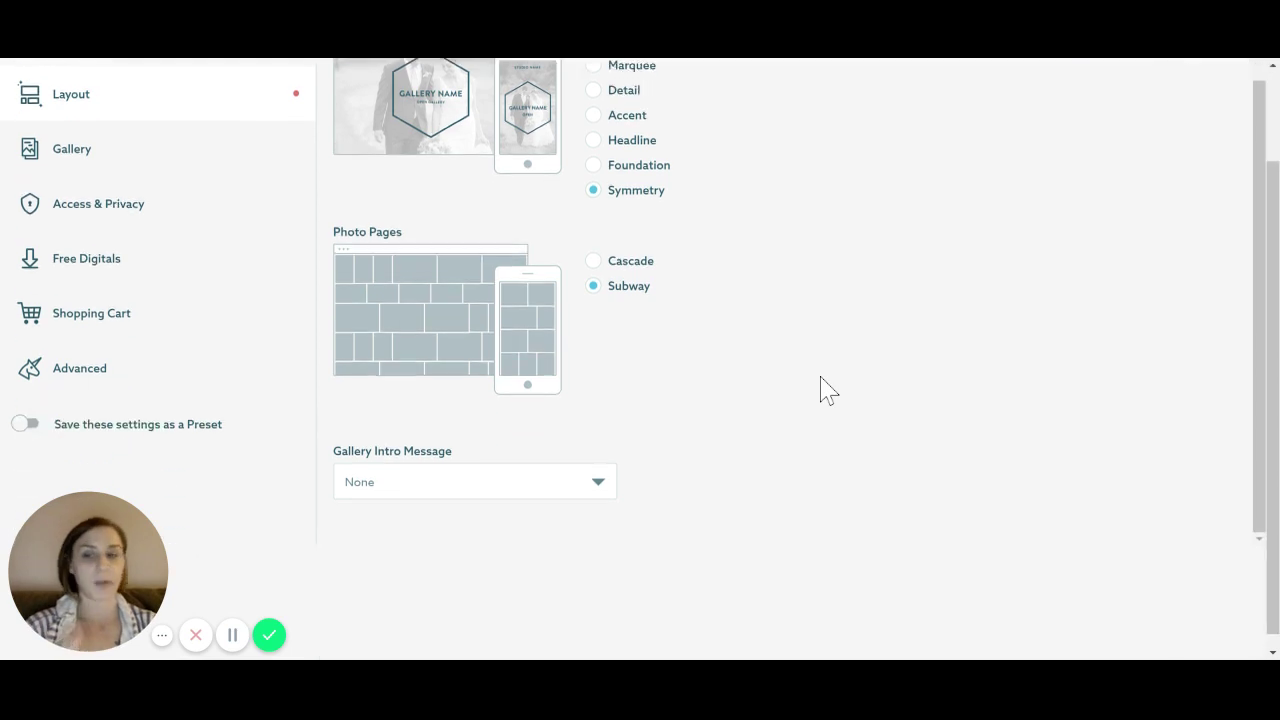
{"action": "left_click", "coordinate": [486, 466]}
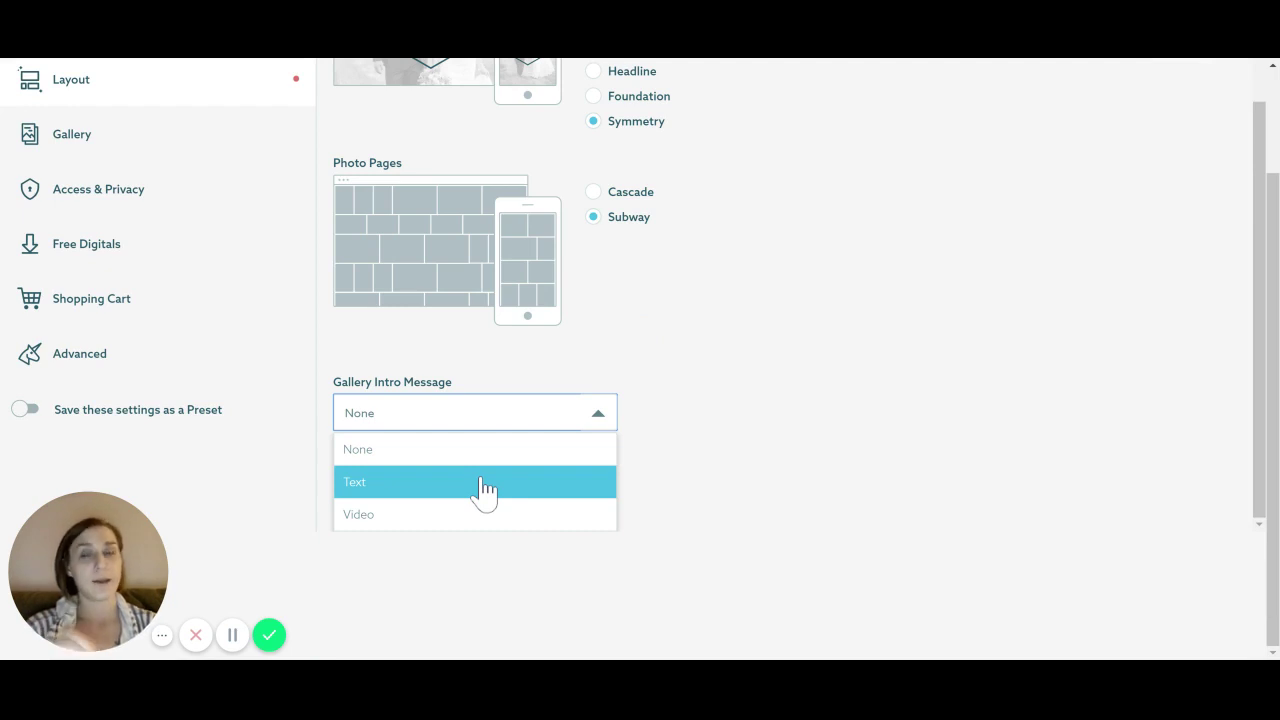
{"action": "left_click", "coordinate": [458, 520]}
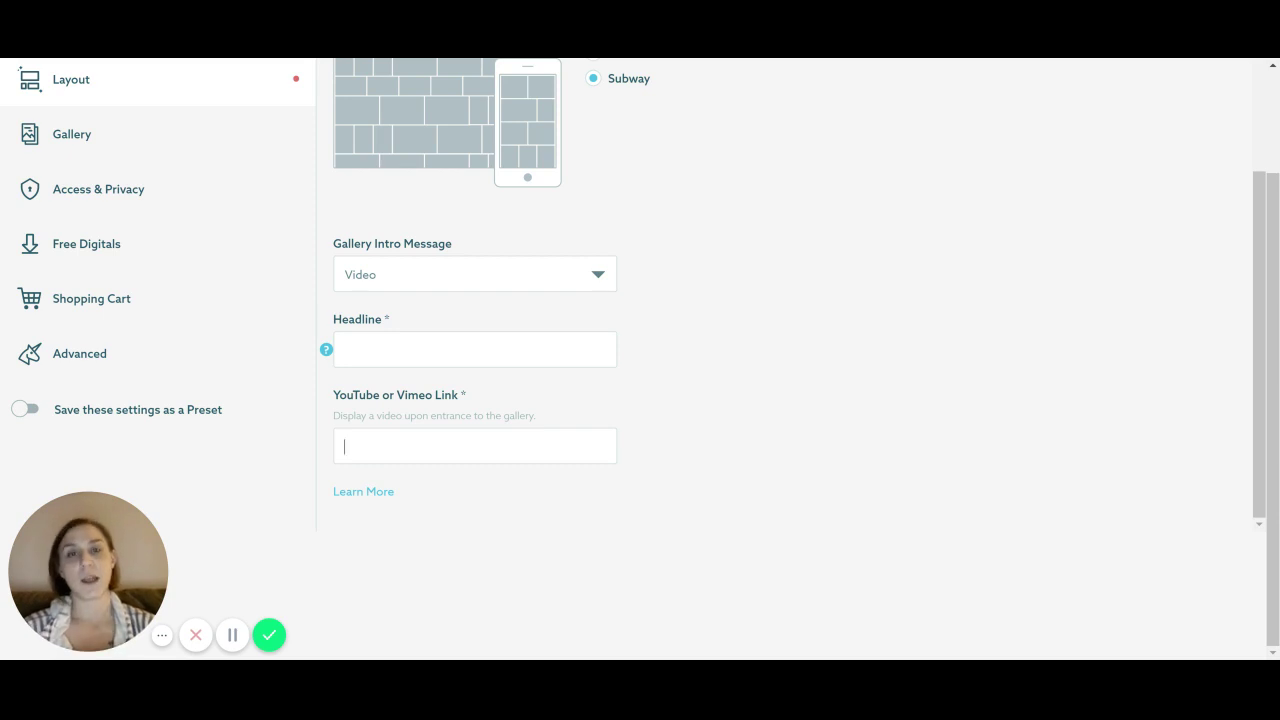
{"action": "scroll", "coordinate": [320, 417], "scroll_direction": "up", "scroll_amount": 3}
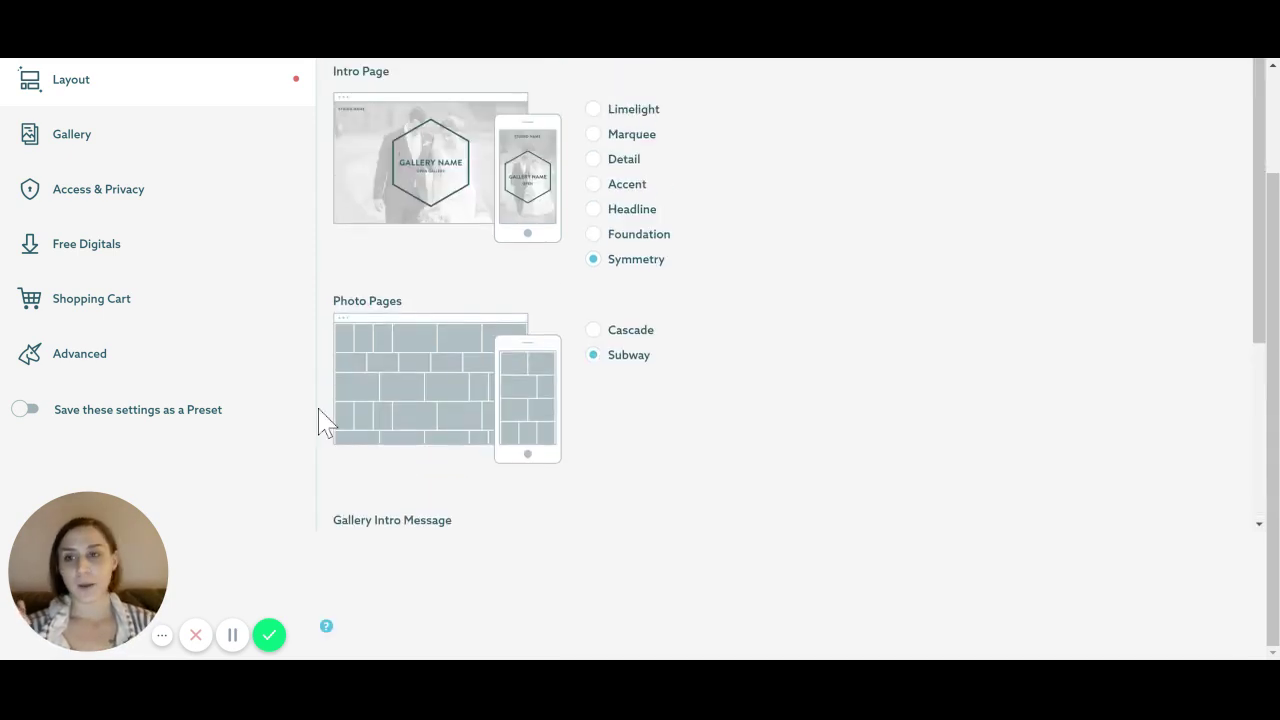
{"action": "scroll", "coordinate": [460, 400], "scroll_direction": "up", "scroll_amount": 2}
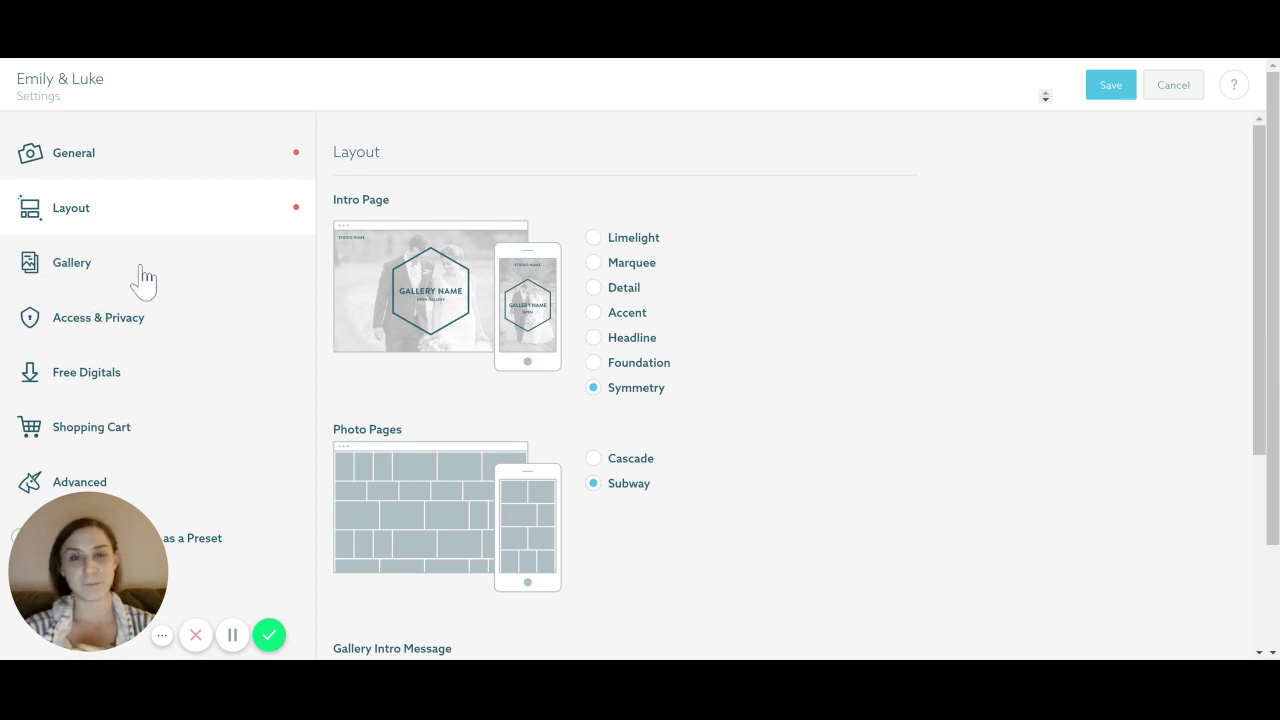
{"action": "scroll", "coordinate": [143, 282], "scroll_direction": "down", "scroll_amount": 2}
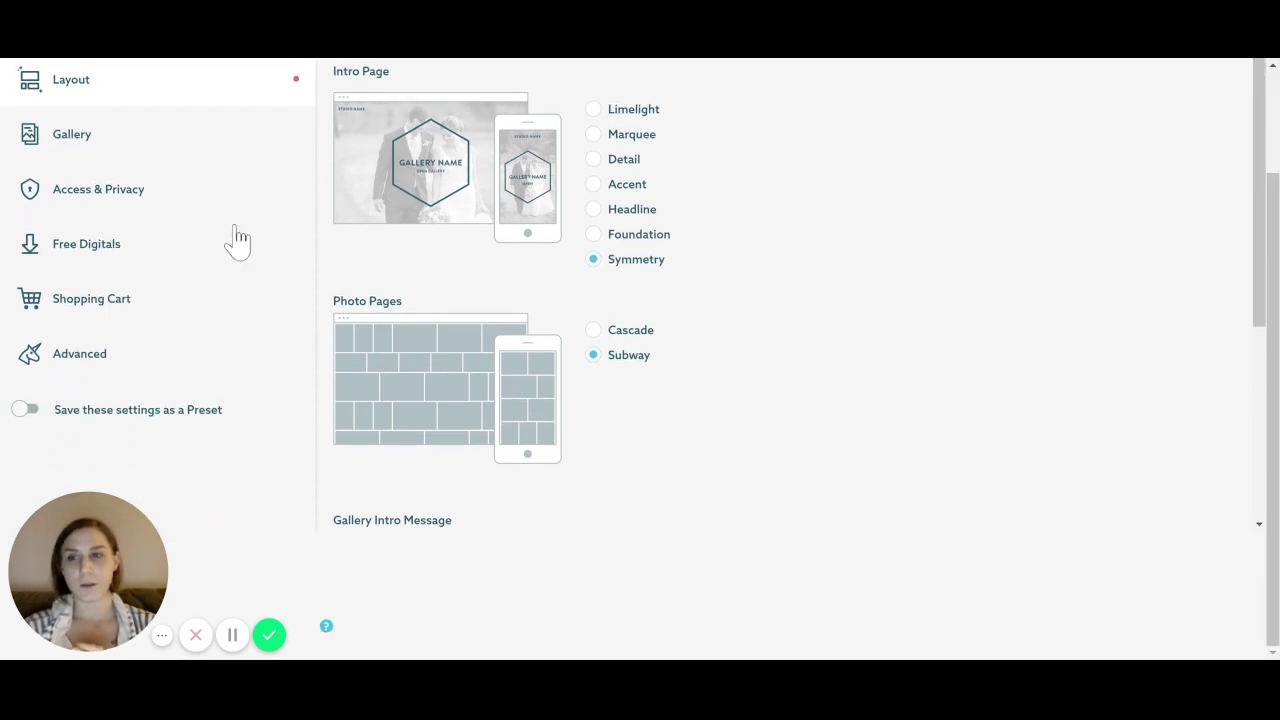
{"action": "scroll", "coordinate": [705, 335], "scroll_direction": "down", "scroll_amount": 3}
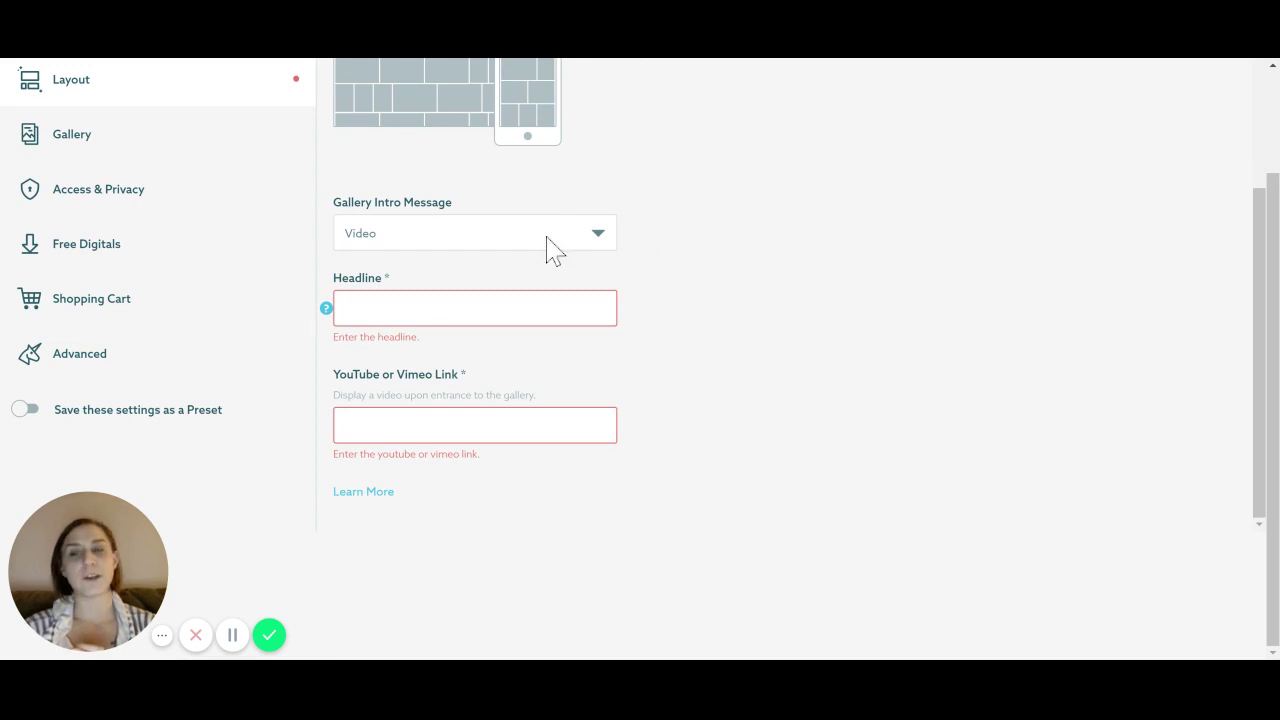
{"action": "left_click", "coordinate": [510, 245]}
{"action": "left_click", "coordinate": [468, 270]}
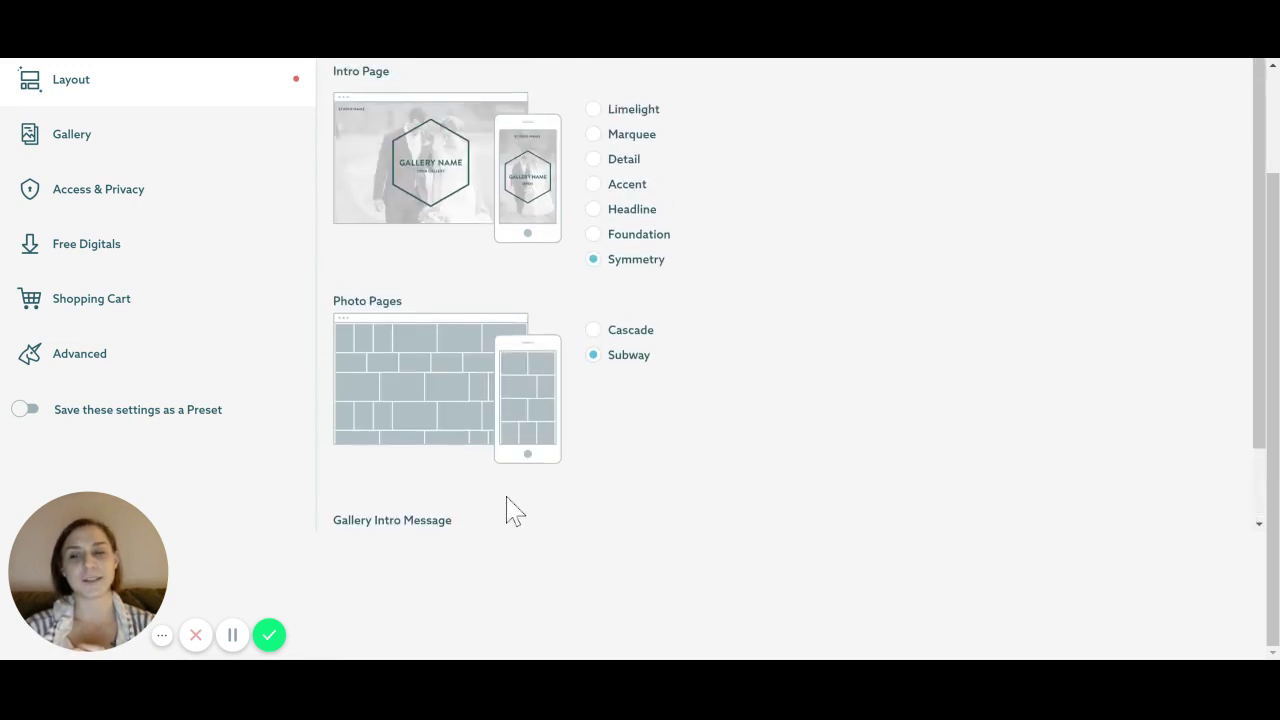
{"action": "scroll", "coordinate": [171, 209], "scroll_direction": "up", "scroll_amount": 2}
{"action": "left_click", "coordinate": [98, 278]}
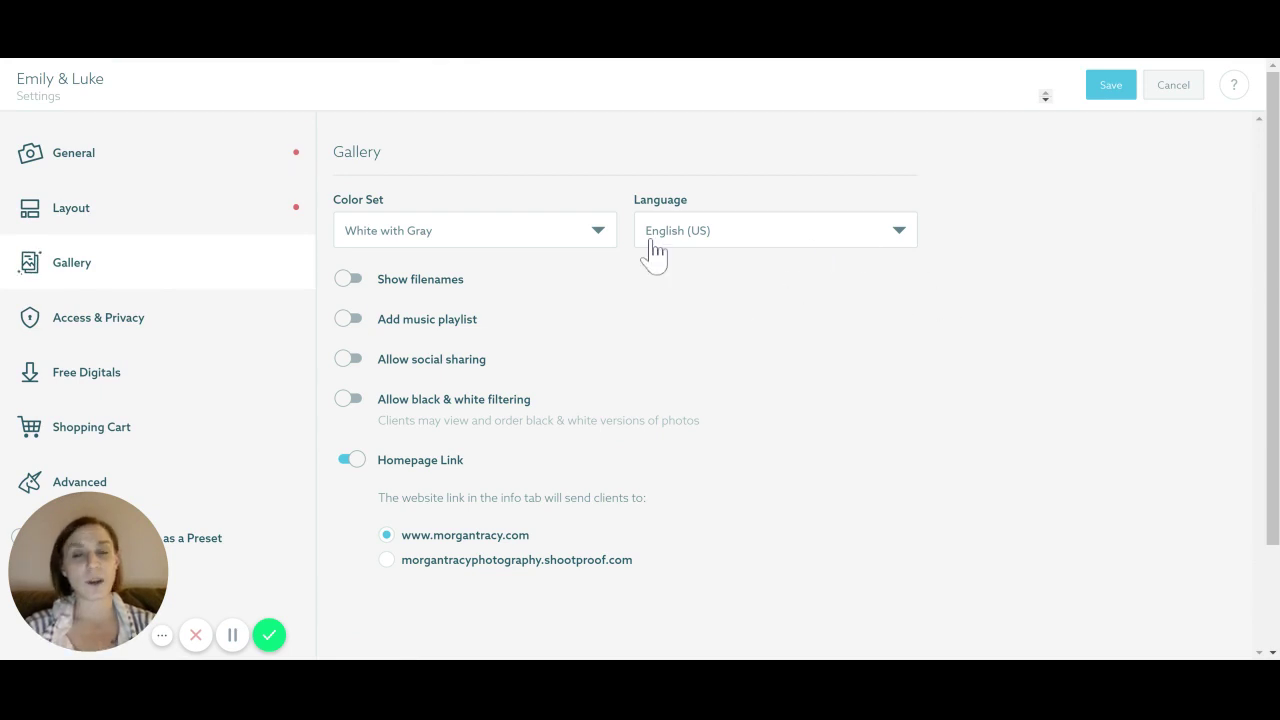
{"action": "left_click", "coordinate": [395, 240]}
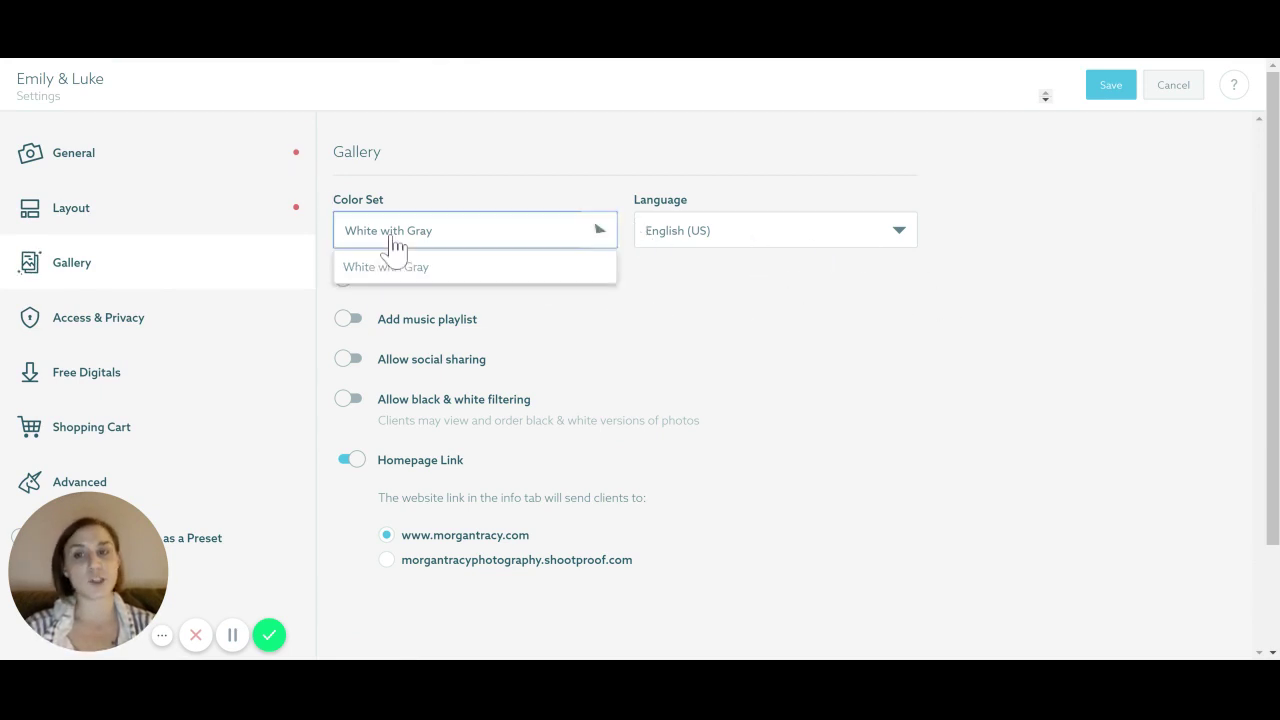
{"action": "left_click", "coordinate": [391, 246]}
{"action": "scroll", "coordinate": [531, 306], "scroll_direction": "down", "scroll_amount": 1}
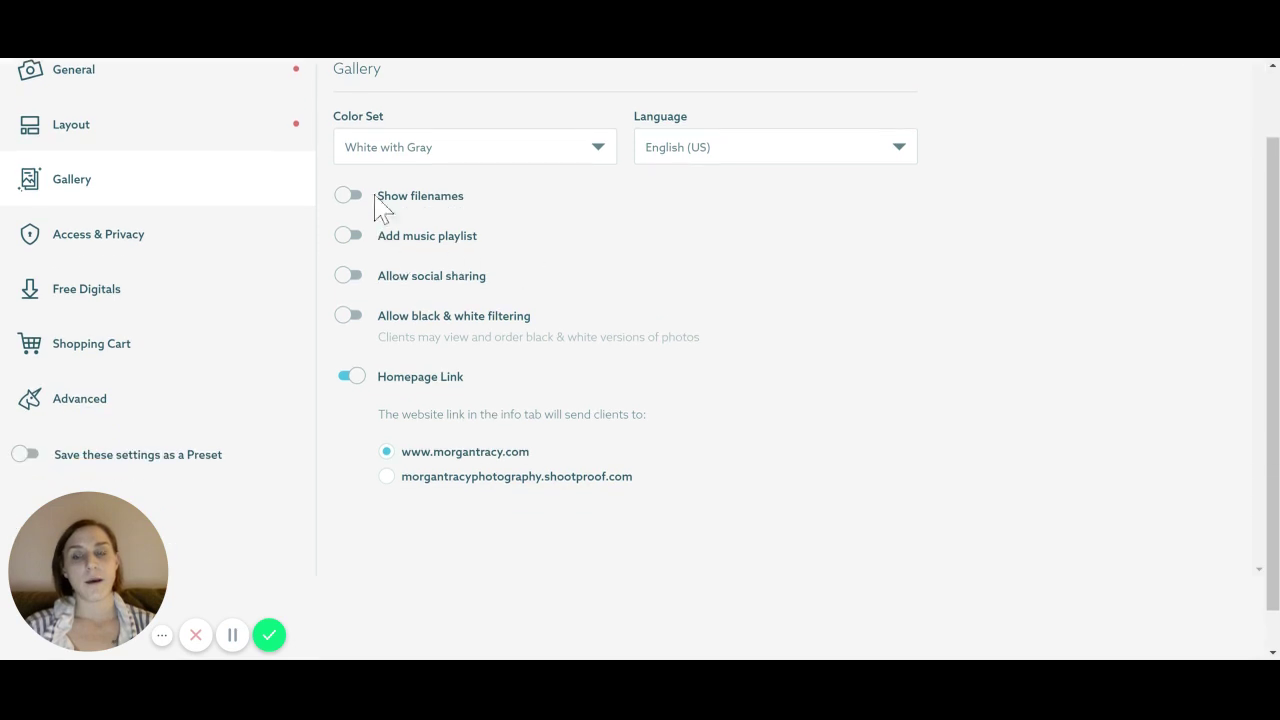
{"action": "left_click", "coordinate": [352, 198]}
{"action": "left_click", "coordinate": [347, 198]}
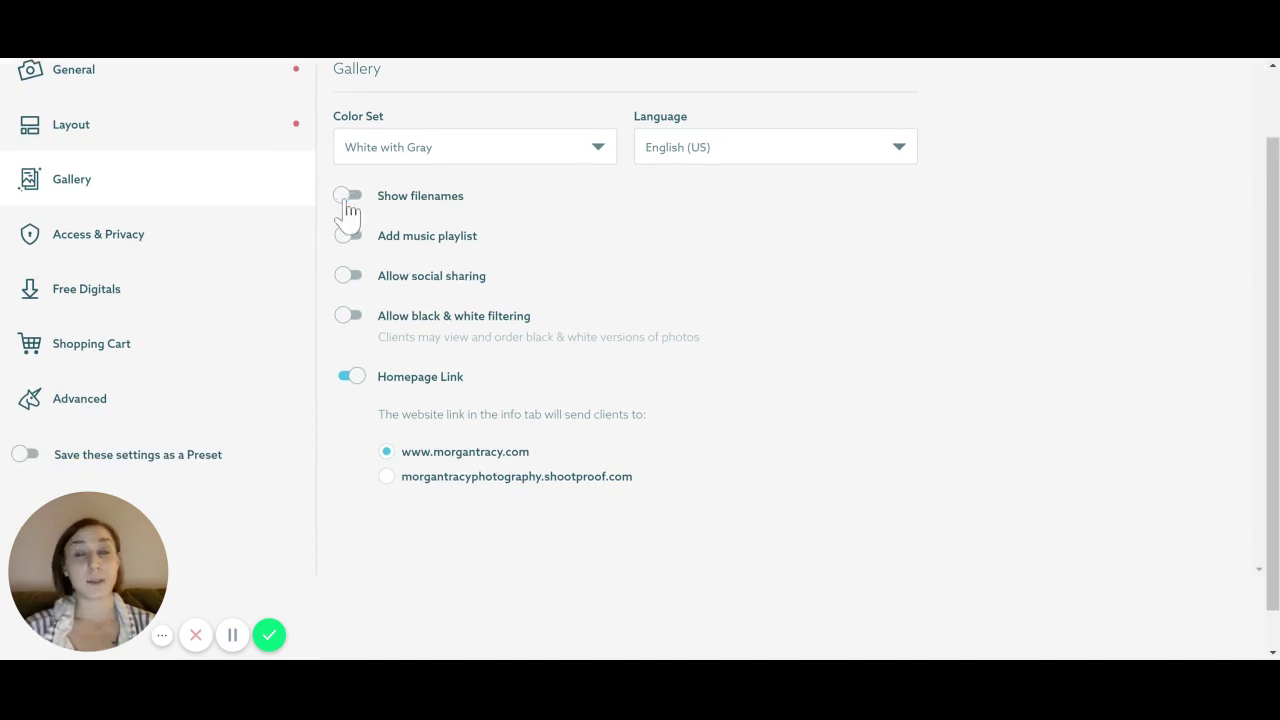
{"action": "left_click", "coordinate": [347, 238]}
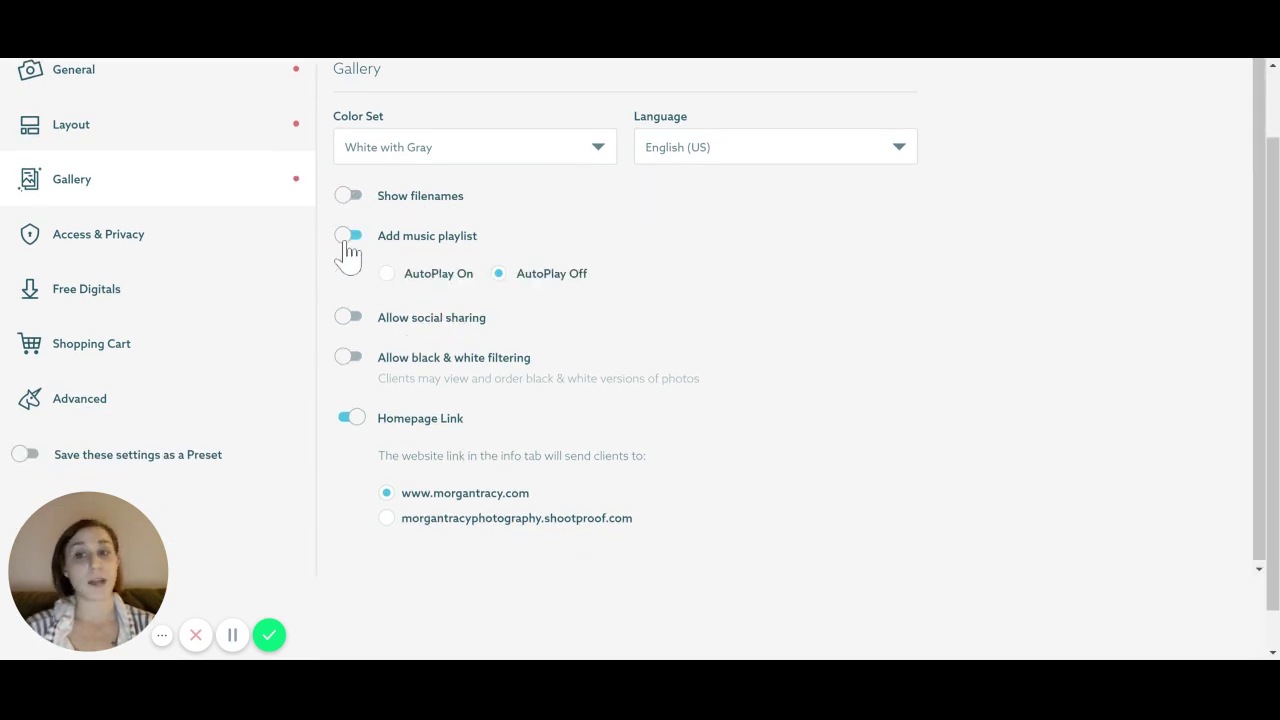
{"action": "left_click", "coordinate": [515, 290]}
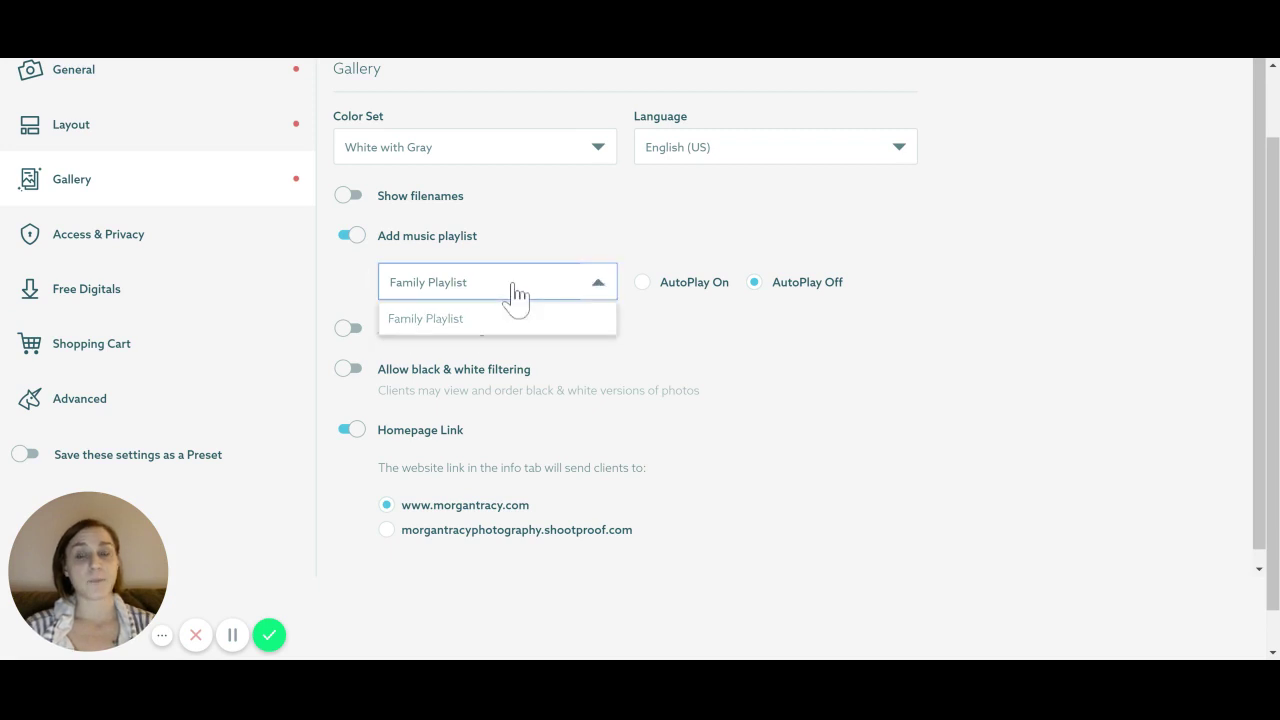
{"action": "left_click", "coordinate": [515, 290]}
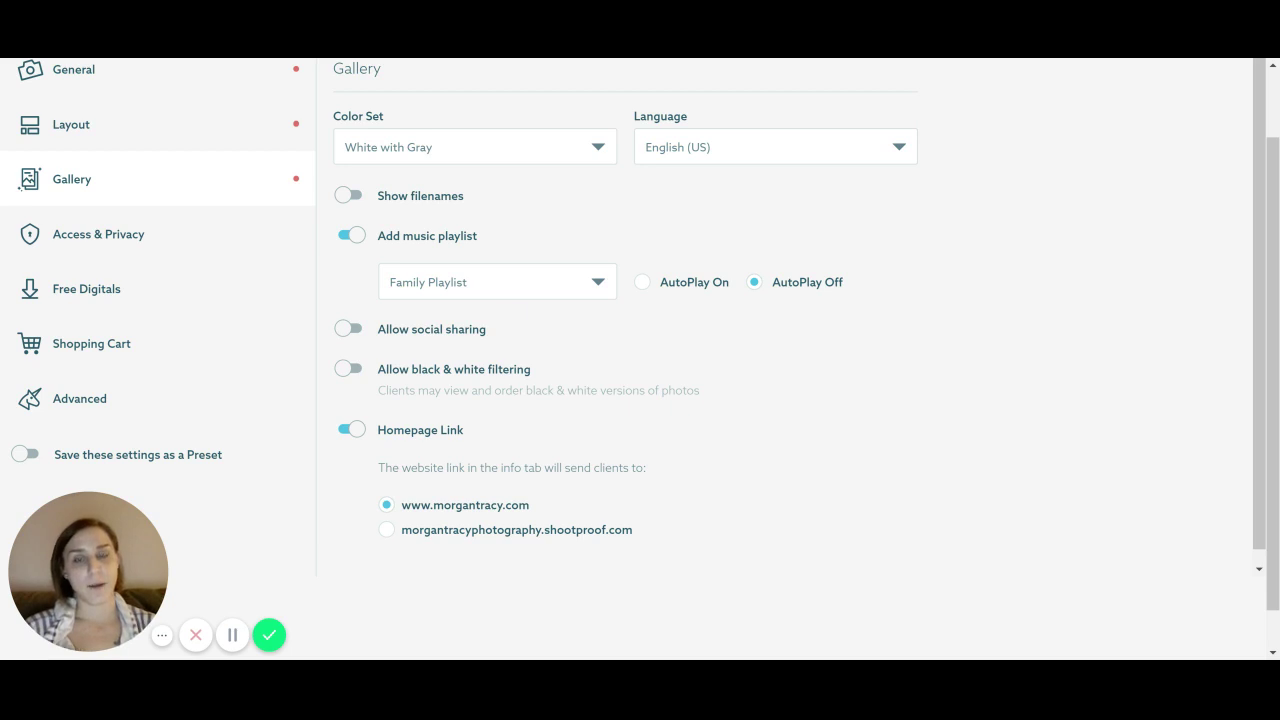
{"action": "left_click", "coordinate": [522, 298]}
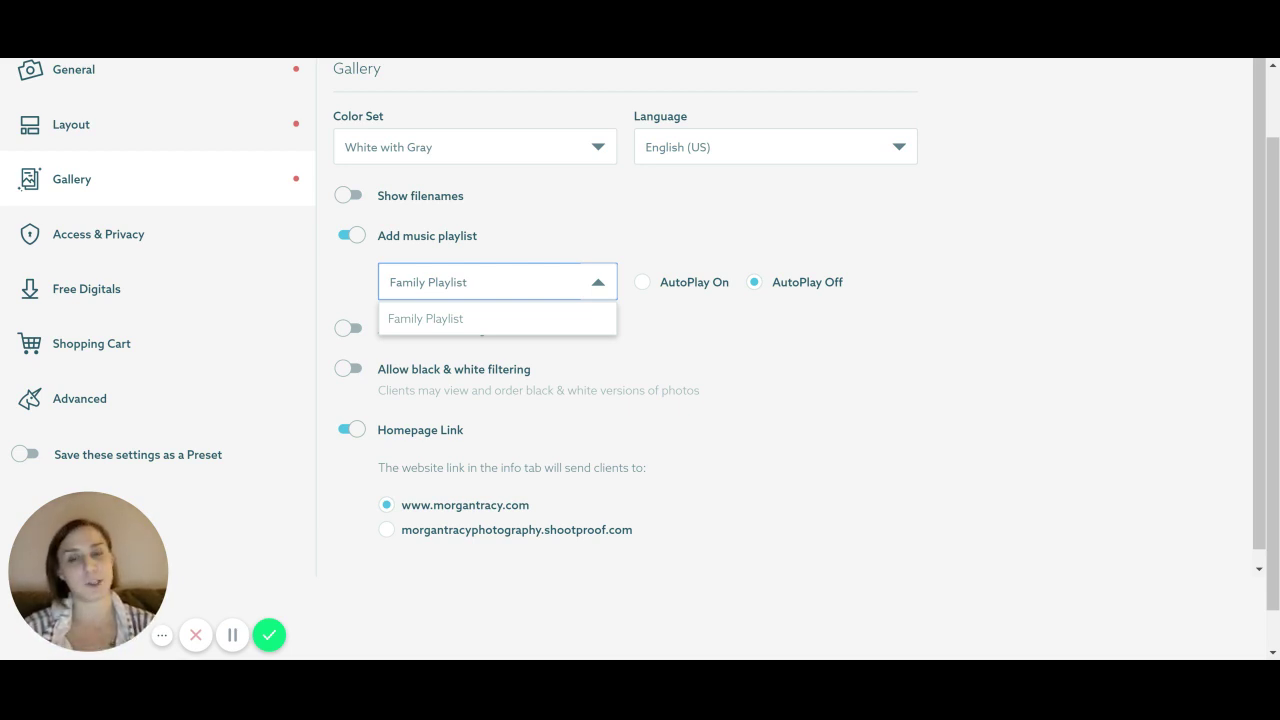
{"action": "left_click", "coordinate": [557, 233]}
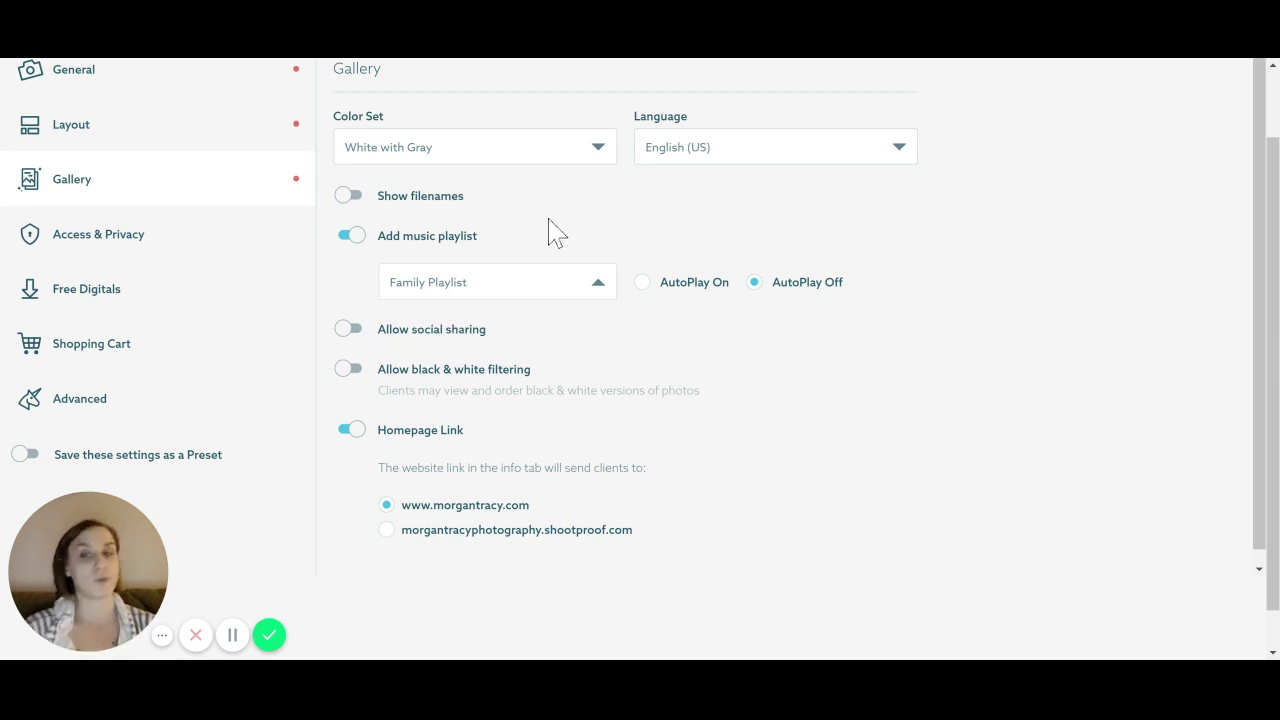
{"action": "left_click", "coordinate": [342, 237]}
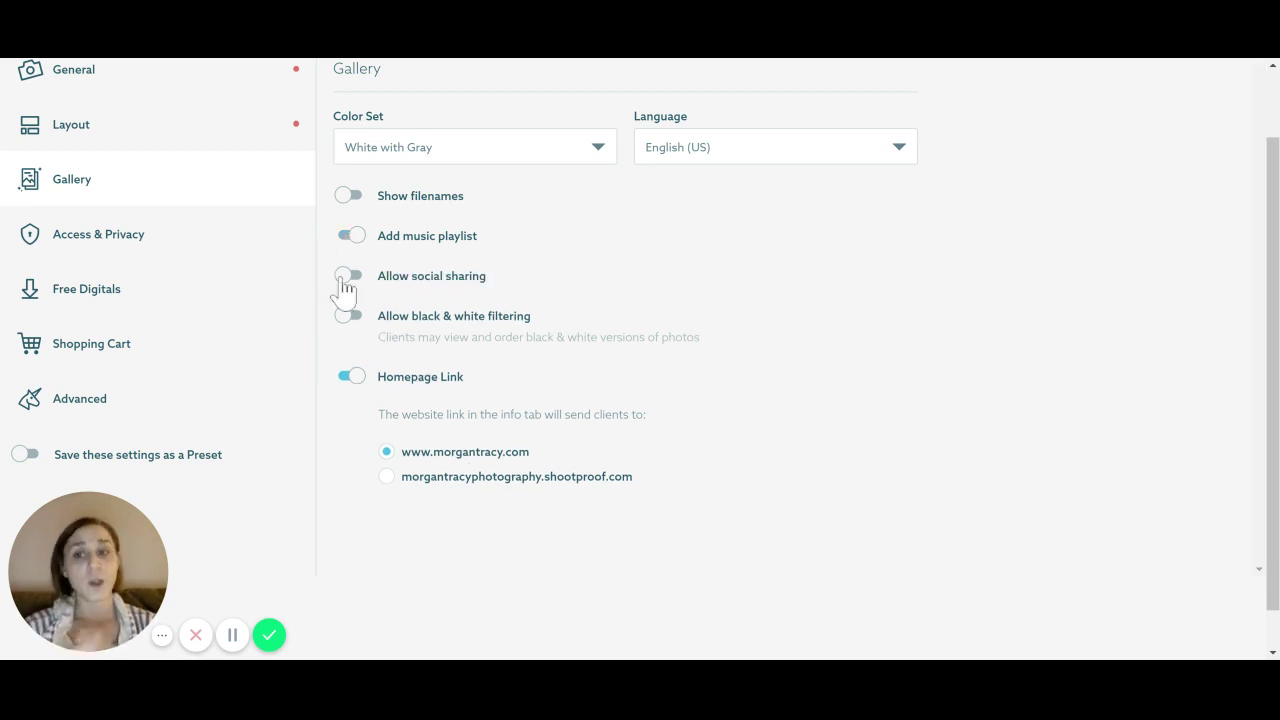
{"action": "left_click", "coordinate": [350, 276]}
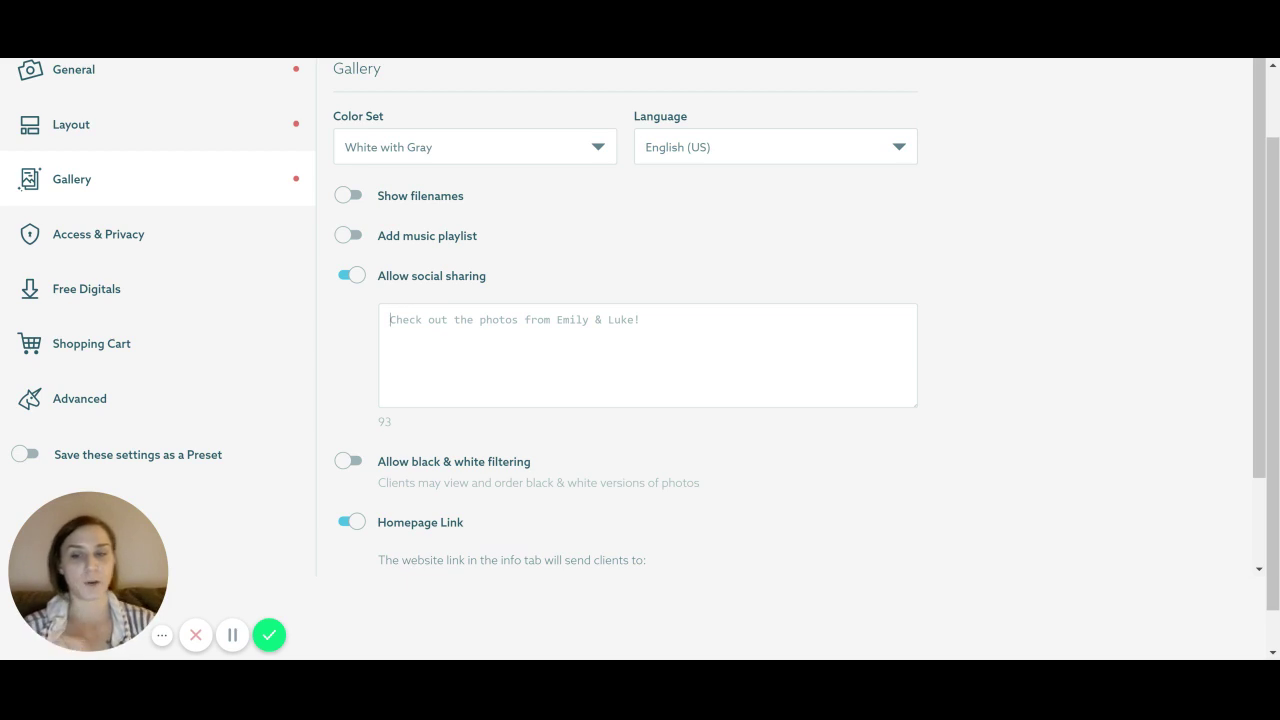
{"action": "left_click", "coordinate": [352, 463]}
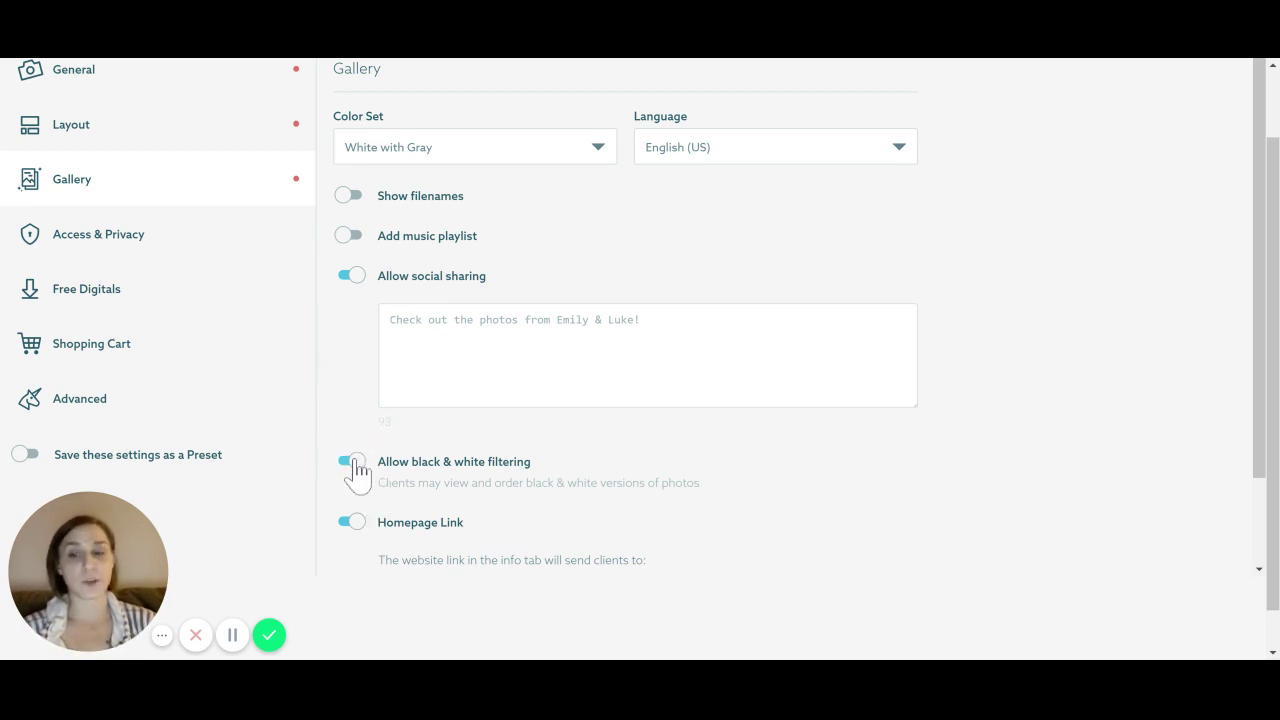
{"action": "scroll", "coordinate": [370, 478], "scroll_direction": "down", "scroll_amount": 1}
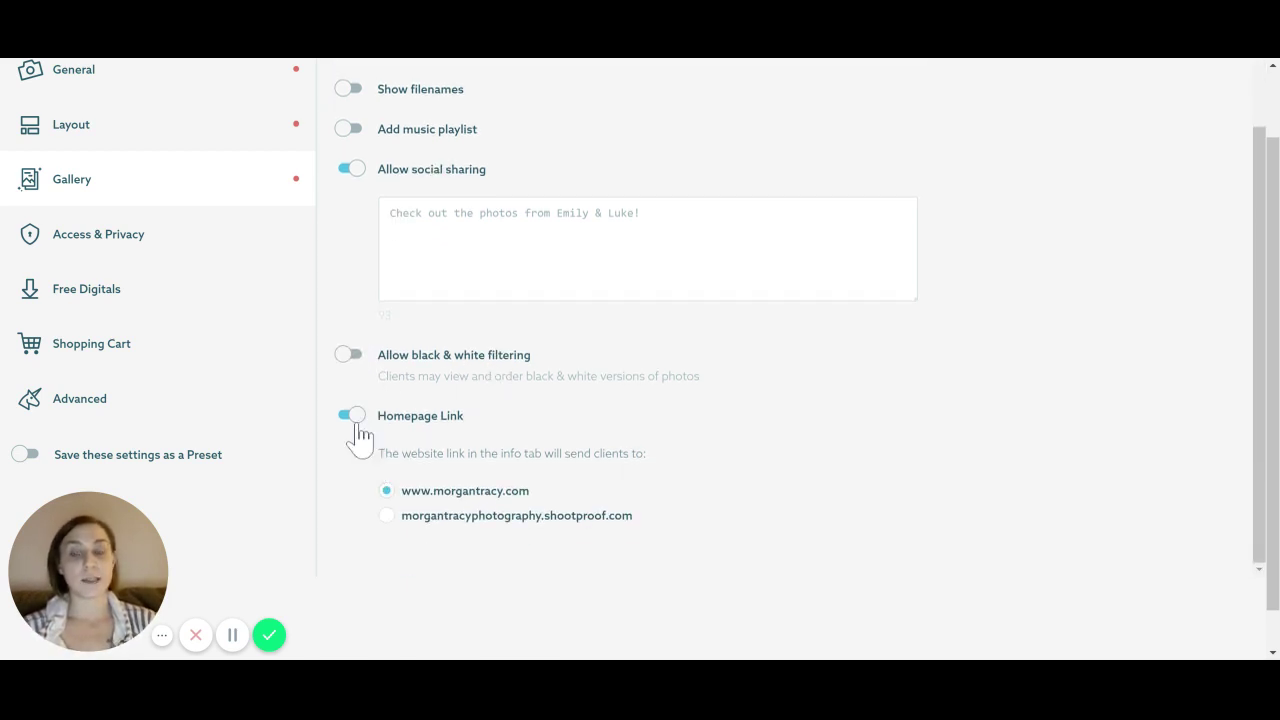
{"action": "left_click", "coordinate": [387, 516]}
{"action": "left_click", "coordinate": [385, 496]}
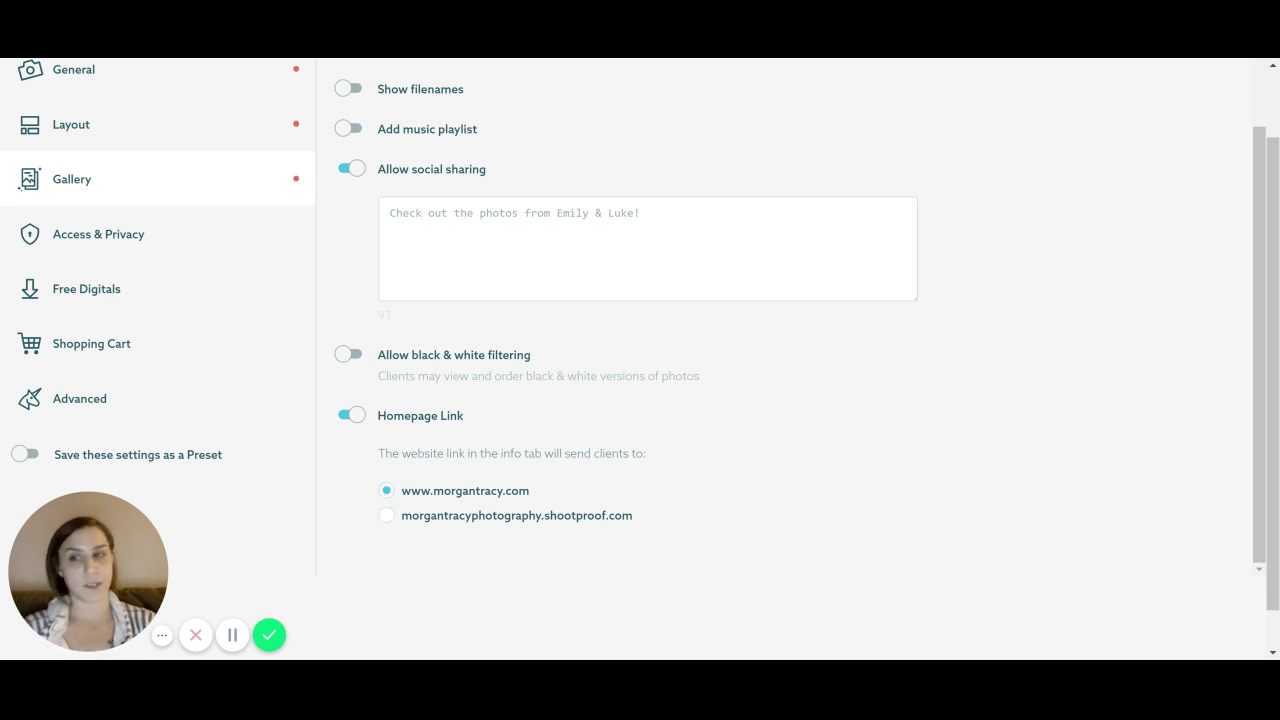
Change Gallery Access from Public to Private under Access & Privacy
{"action": "left_click", "coordinate": [116, 257]}
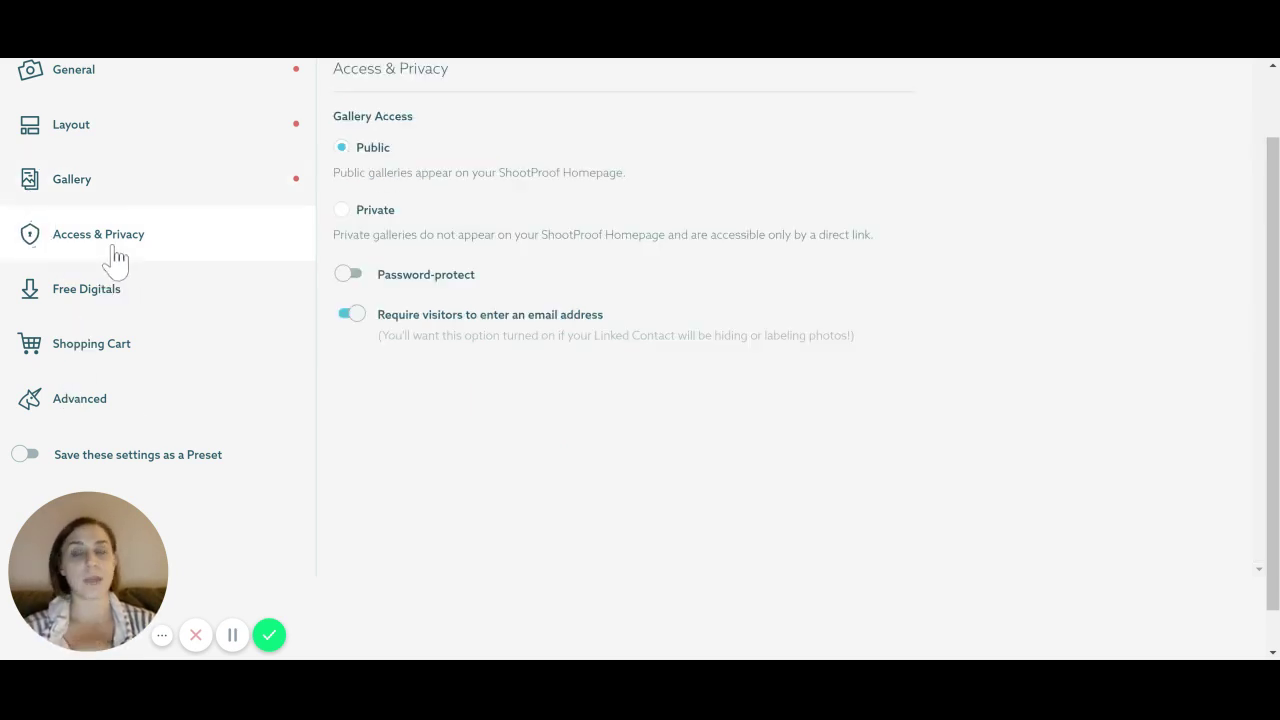
{"action": "scroll", "coordinate": [471, 398], "scroll_direction": "up", "scroll_amount": 1}
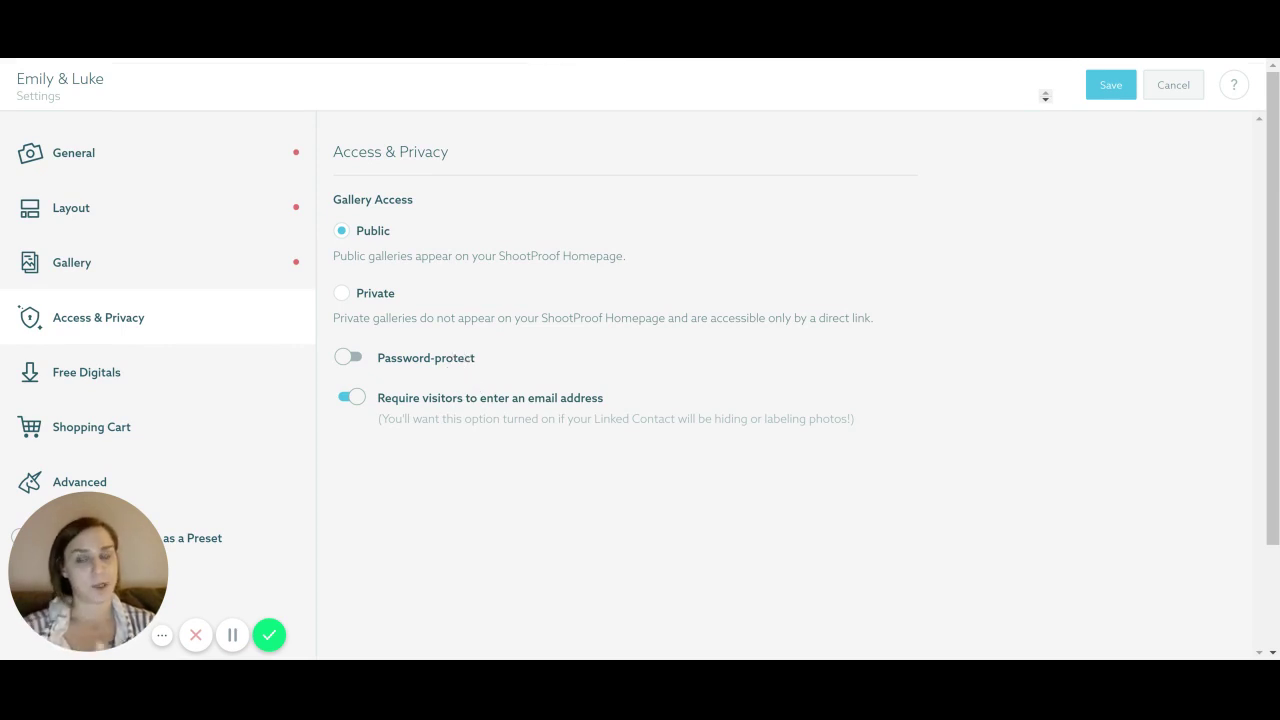
{"action": "left_click", "coordinate": [343, 294]}
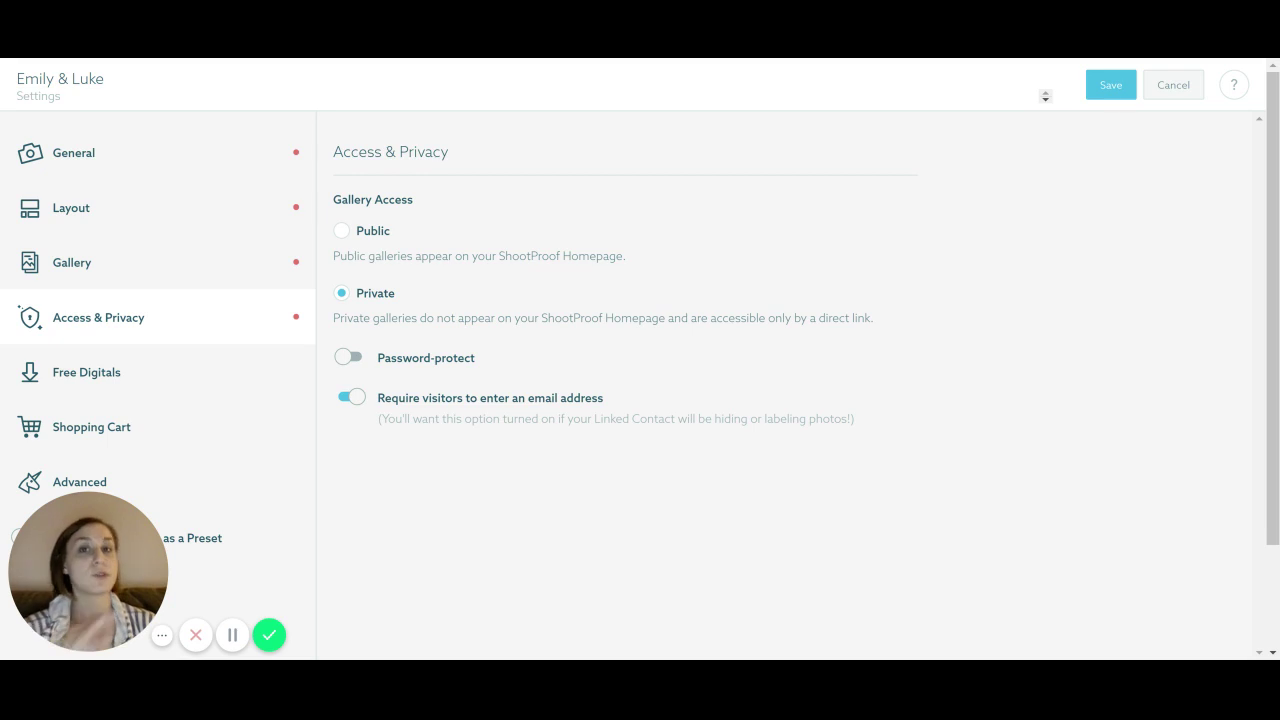
{"action": "scroll", "coordinate": [386, 337], "scroll_direction": "down", "scroll_amount": 1}
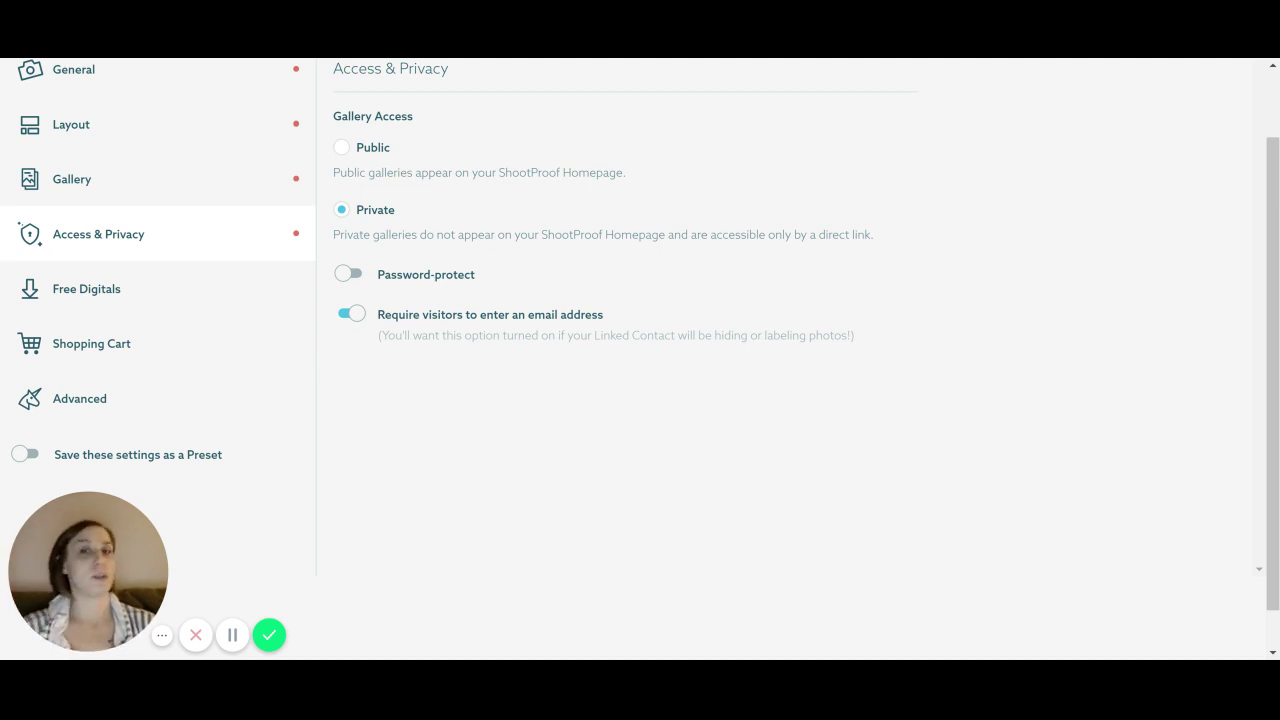
Go to Free Digitals and edit the Original size download permission
{"action": "left_click", "coordinate": [123, 304]}
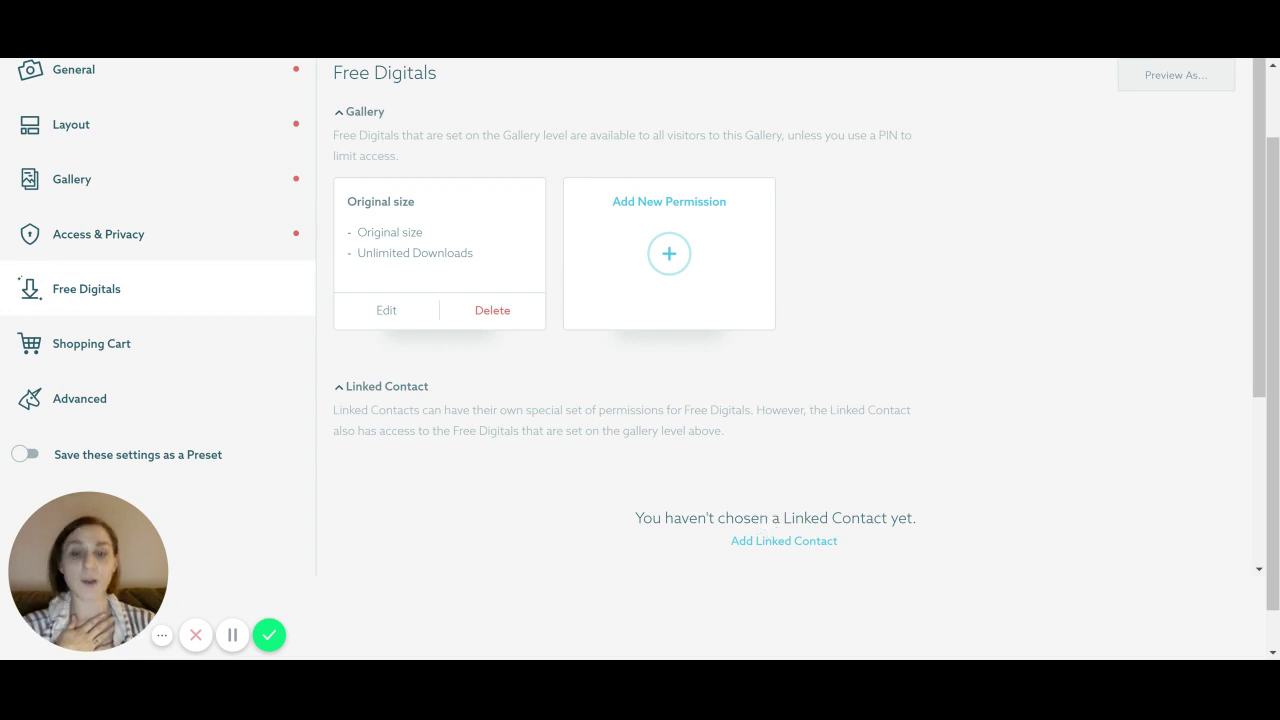
{"action": "scroll", "coordinate": [553, 465], "scroll_direction": "up", "scroll_amount": 1}
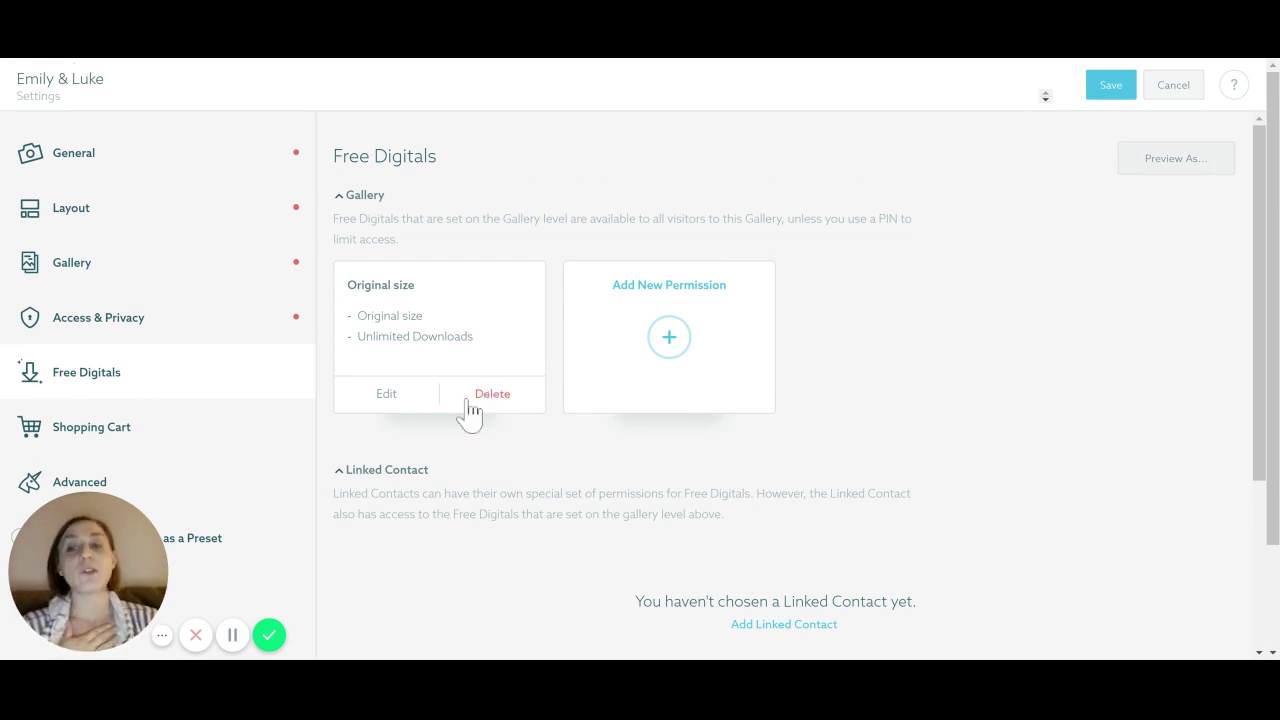
{"action": "left_click", "coordinate": [413, 404]}
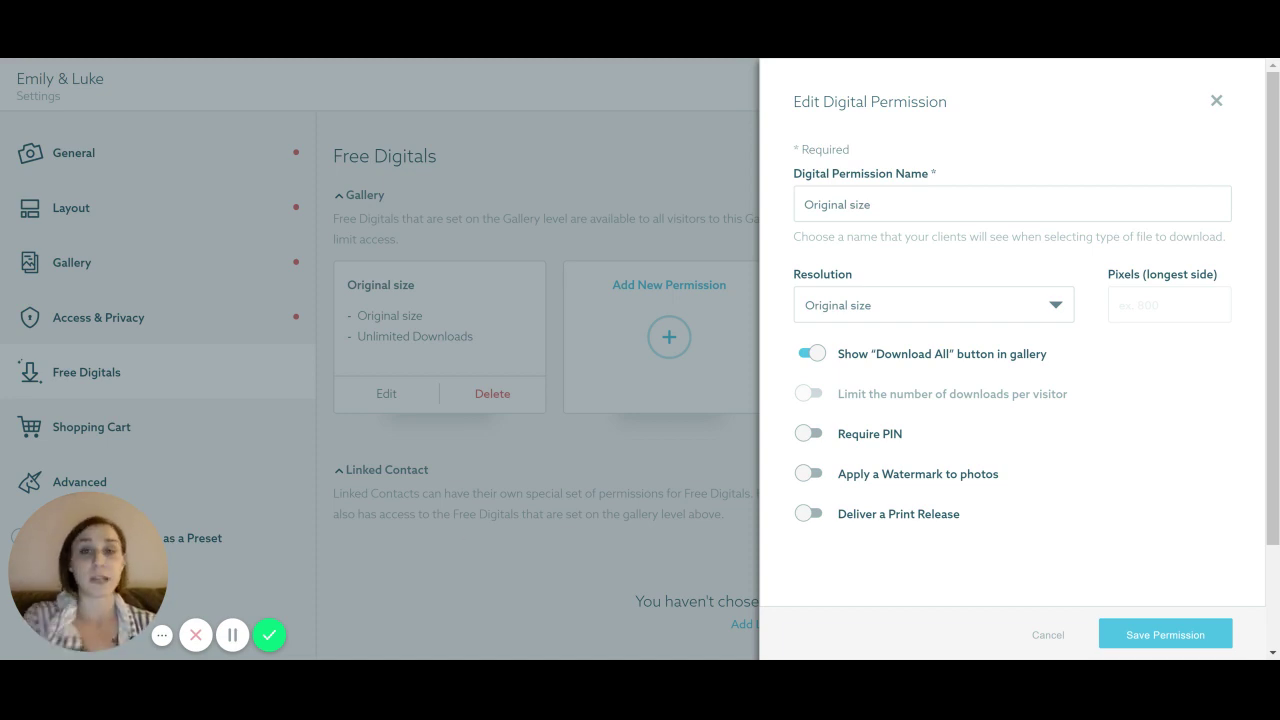
Set the permission's resolution to Social size and rename it 'Social Size'
{"action": "left_click", "coordinate": [928, 318]}
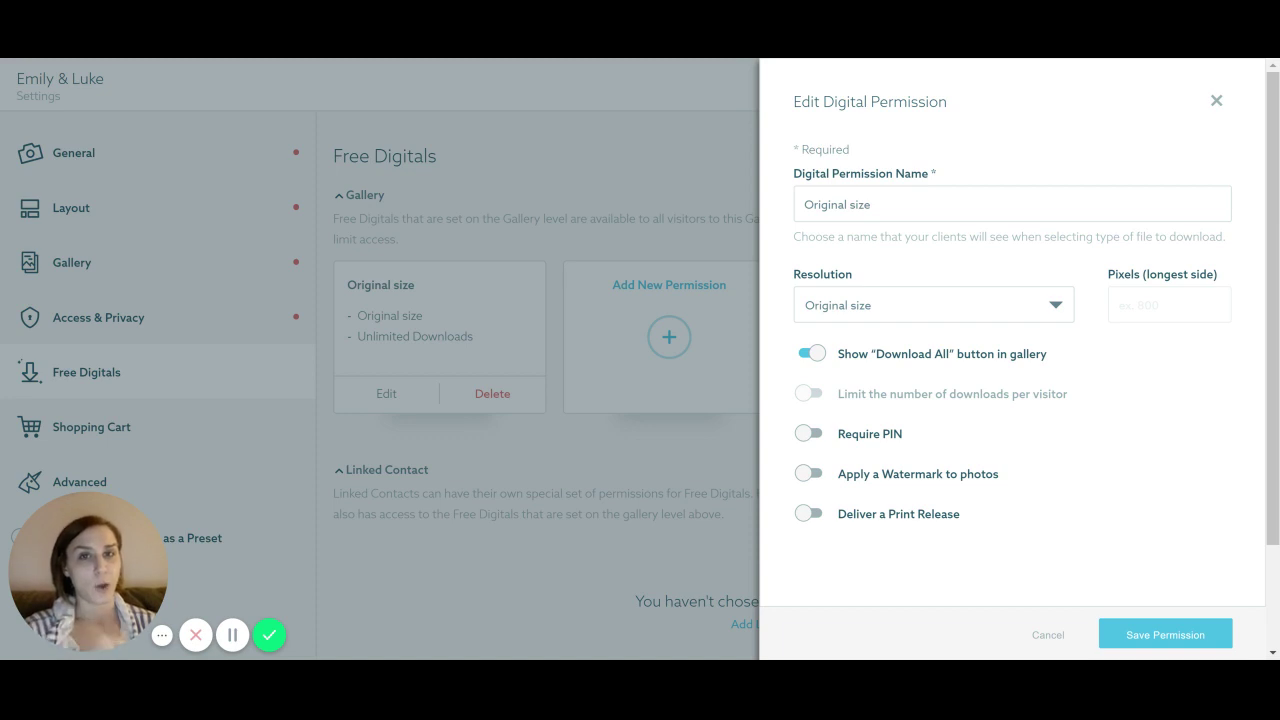
{"action": "left_click", "coordinate": [929, 320]}
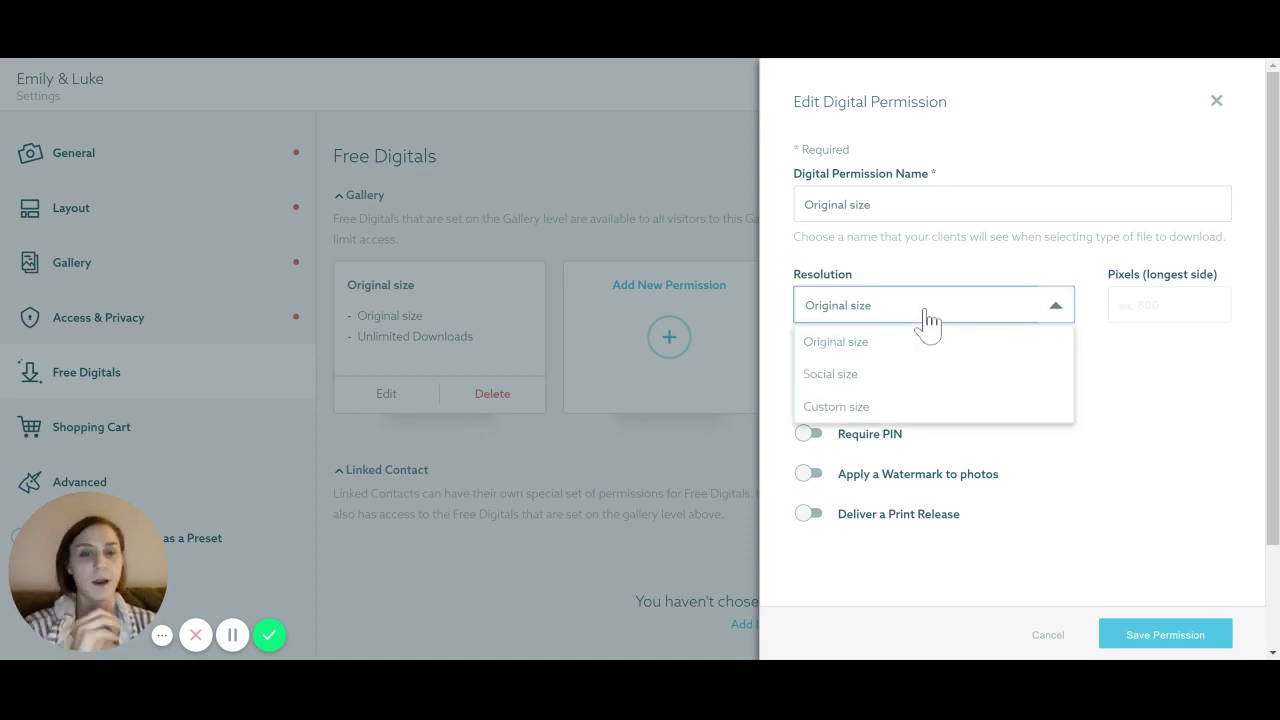
{"action": "left_click", "coordinate": [851, 378]}
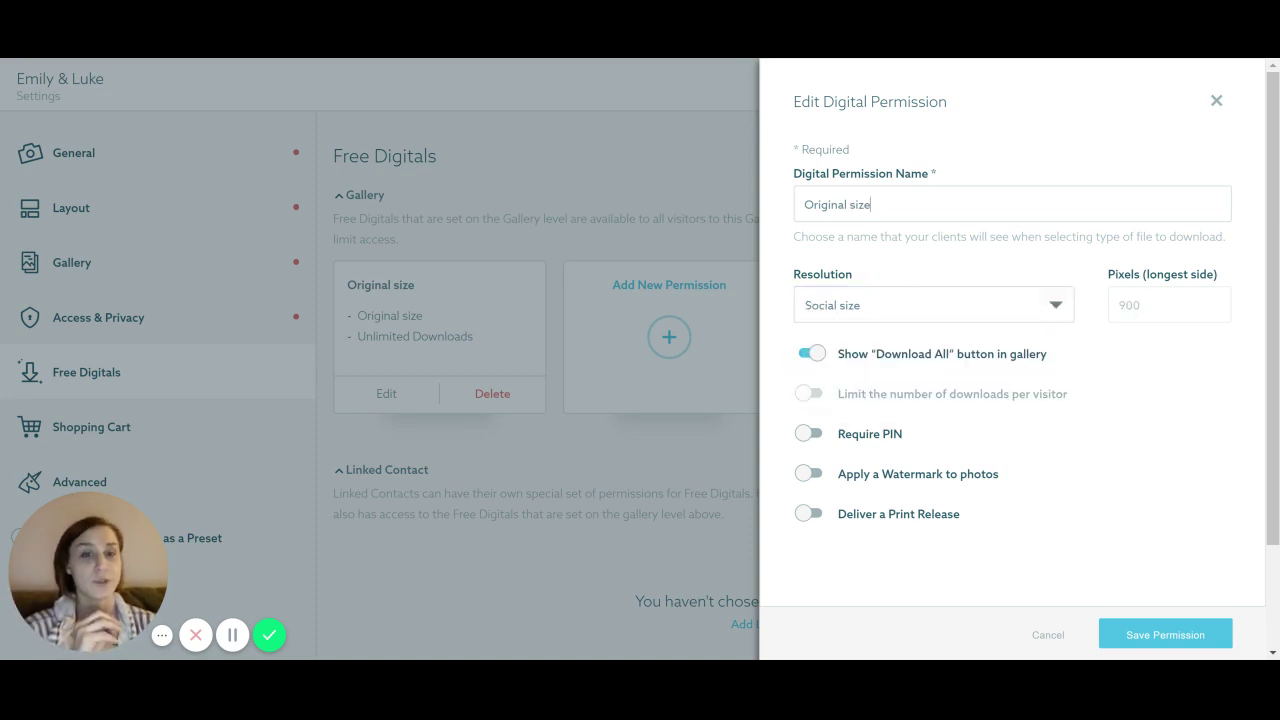
{"action": "left_click_drag", "start_coordinate": [872, 204], "coordinate": [749, 223]}
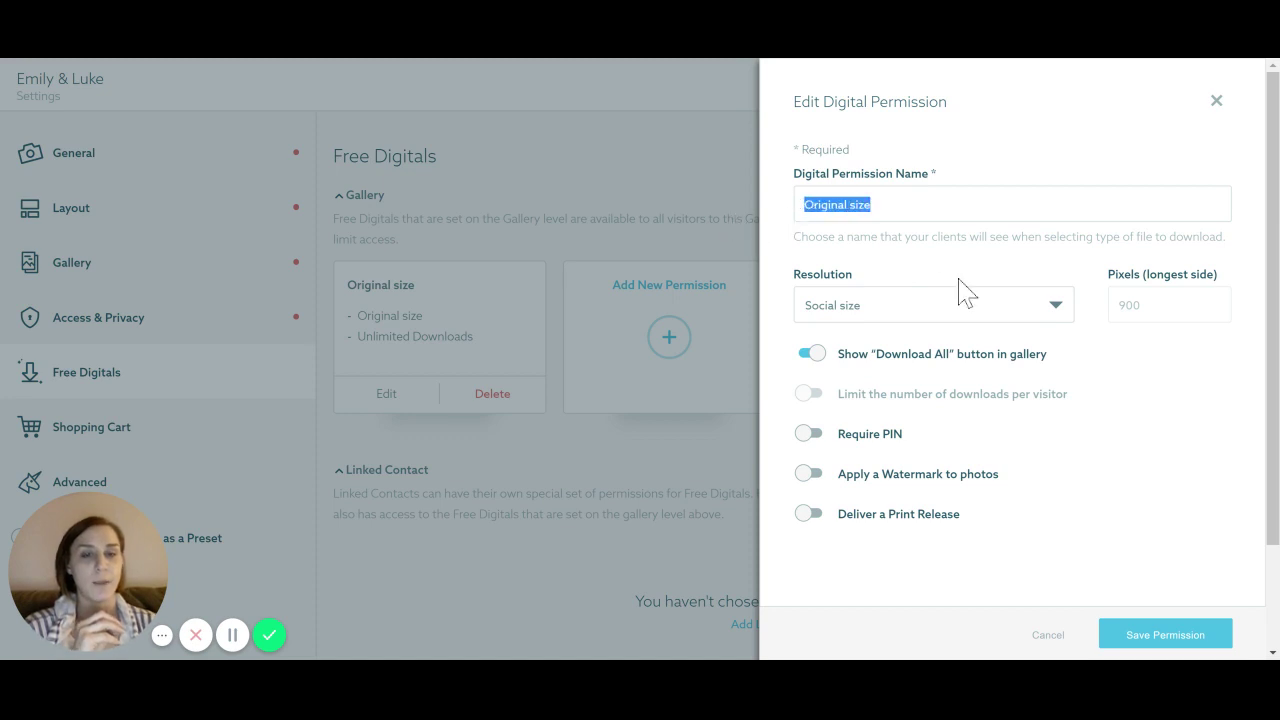
{"action": "type", "text": "Social Sizde"}
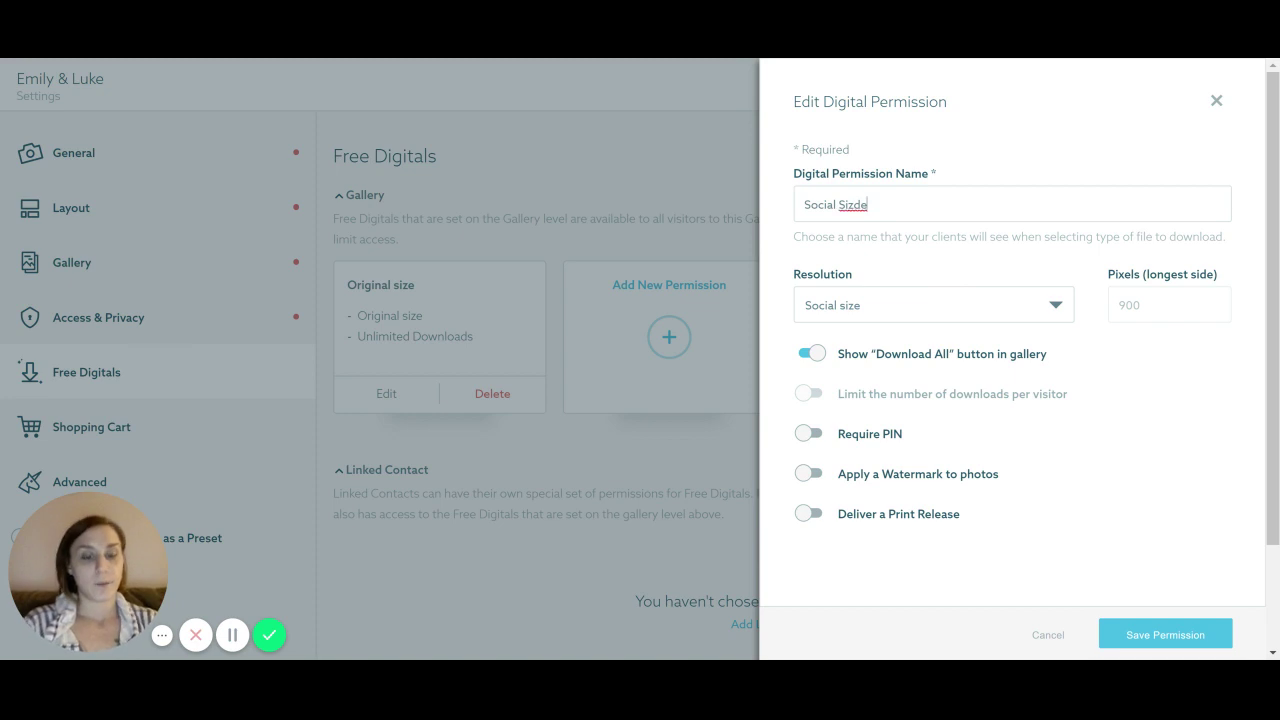
{"action": "key", "text": "BackSpace"}
{"action": "key", "text": "BackSpace"}
{"action": "type", "text": "e"}
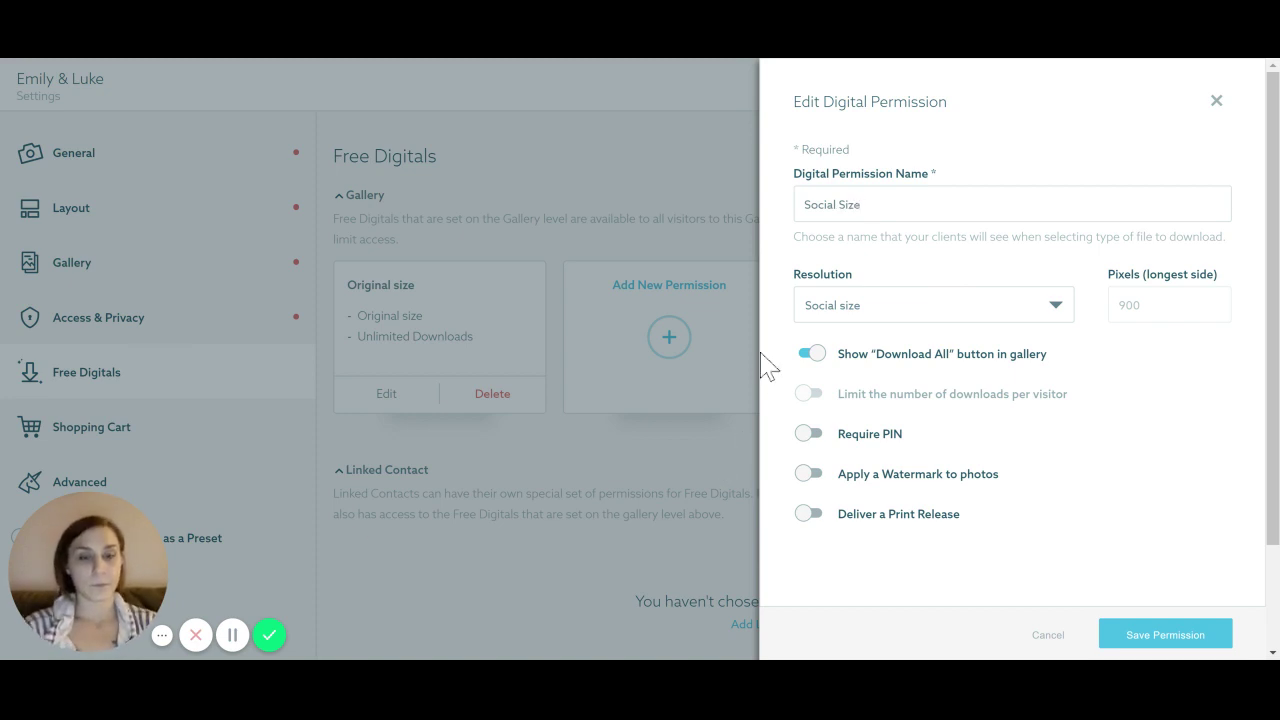
Disable Download All and limit downloads to 3 per visitor, then close without saving
{"action": "left_click", "coordinate": [808, 353]}
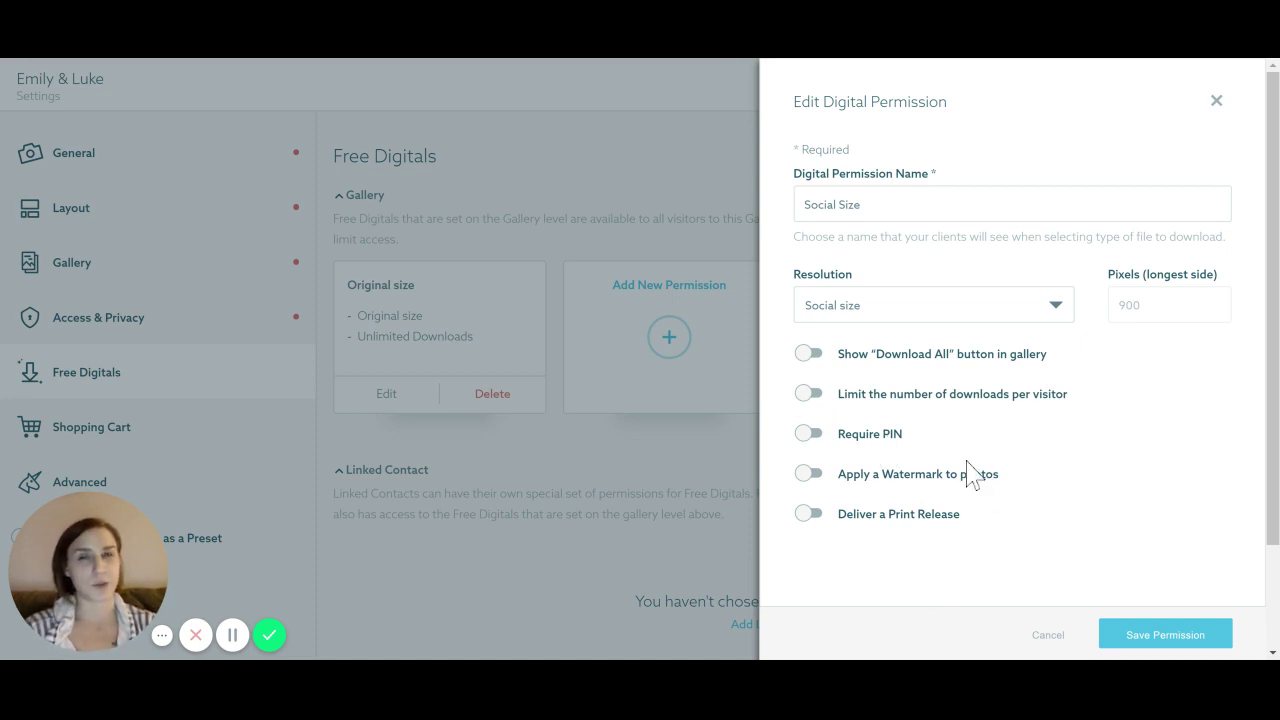
{"action": "left_click", "coordinate": [811, 395]}
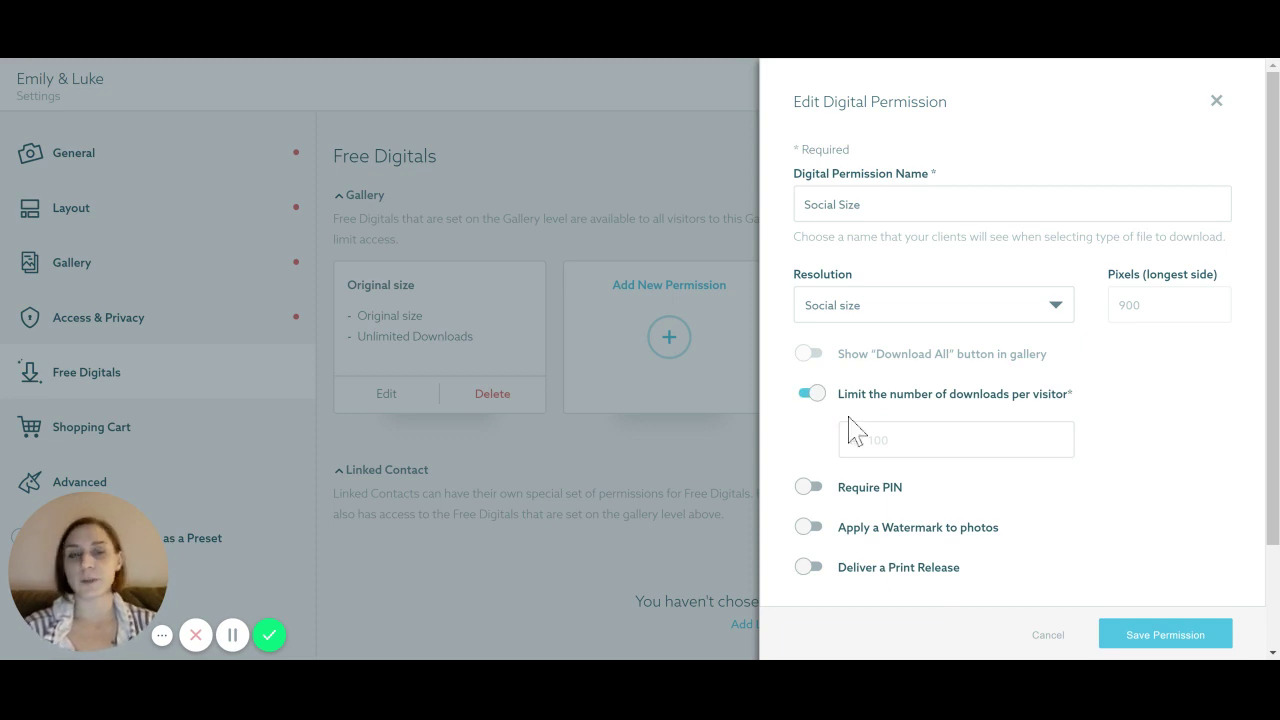
{"action": "left_click", "coordinate": [851, 436]}
{"action": "type", "text": "3"}
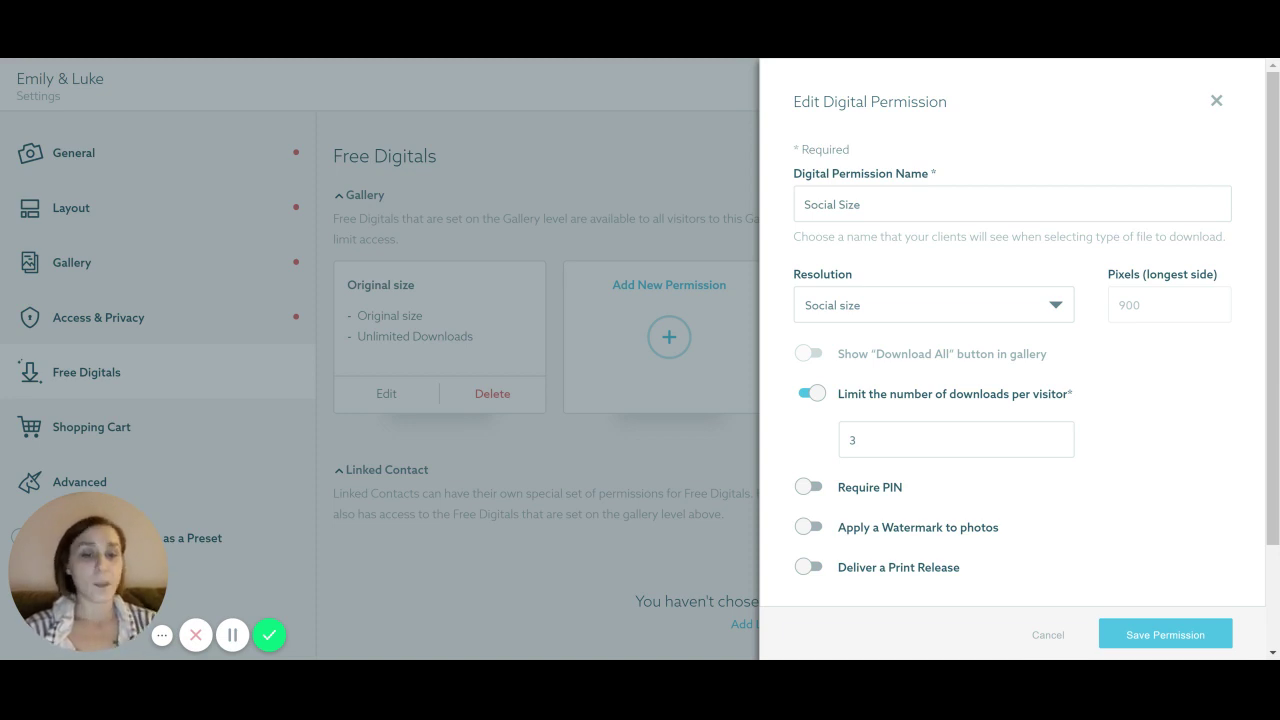
{"action": "left_click", "coordinate": [1217, 104]}
{"action": "scroll", "coordinate": [110, 405], "scroll_direction": "down", "scroll_amount": 2}
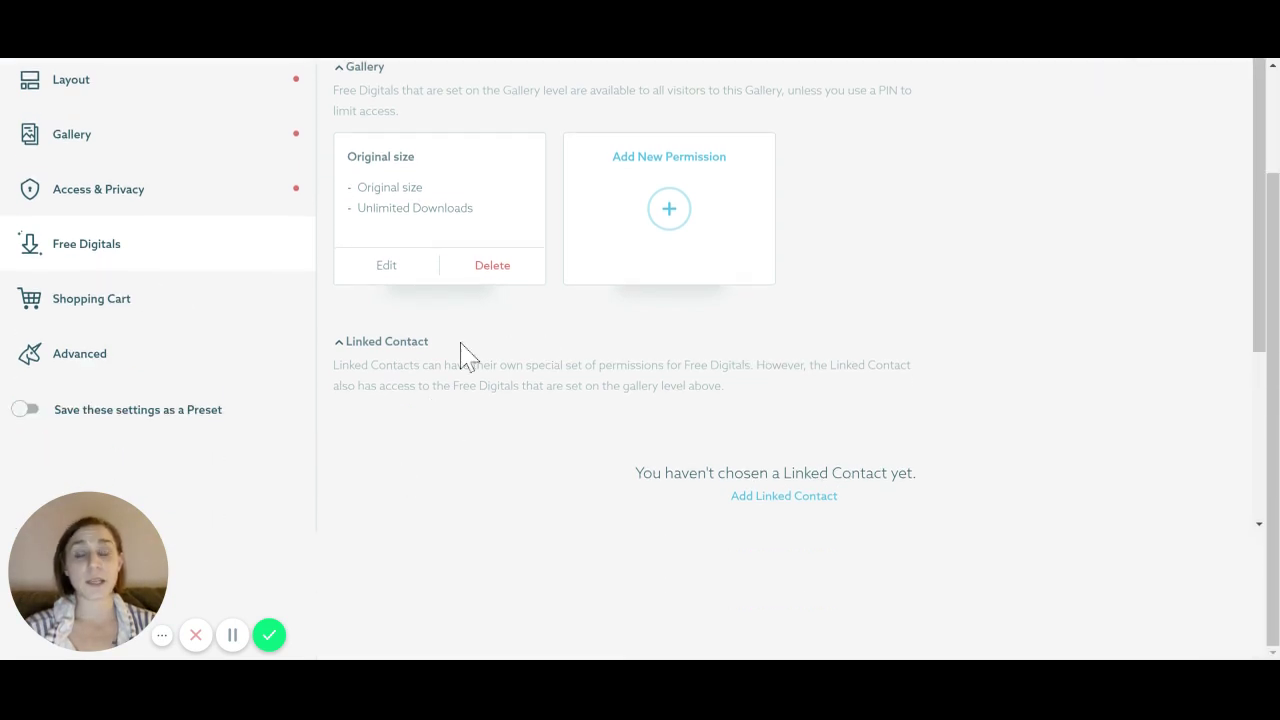
Link the first contact in the list to the gallery
{"action": "left_click", "coordinate": [784, 497]}
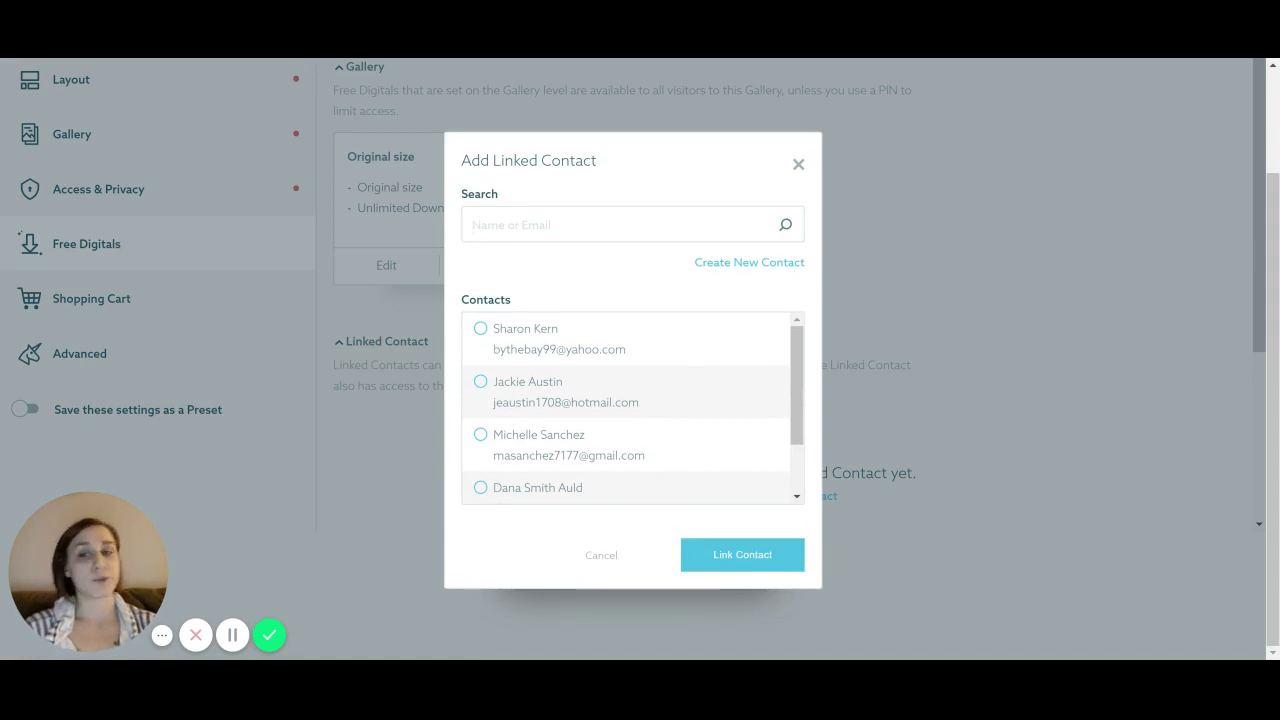
{"action": "left_click", "coordinate": [481, 330]}
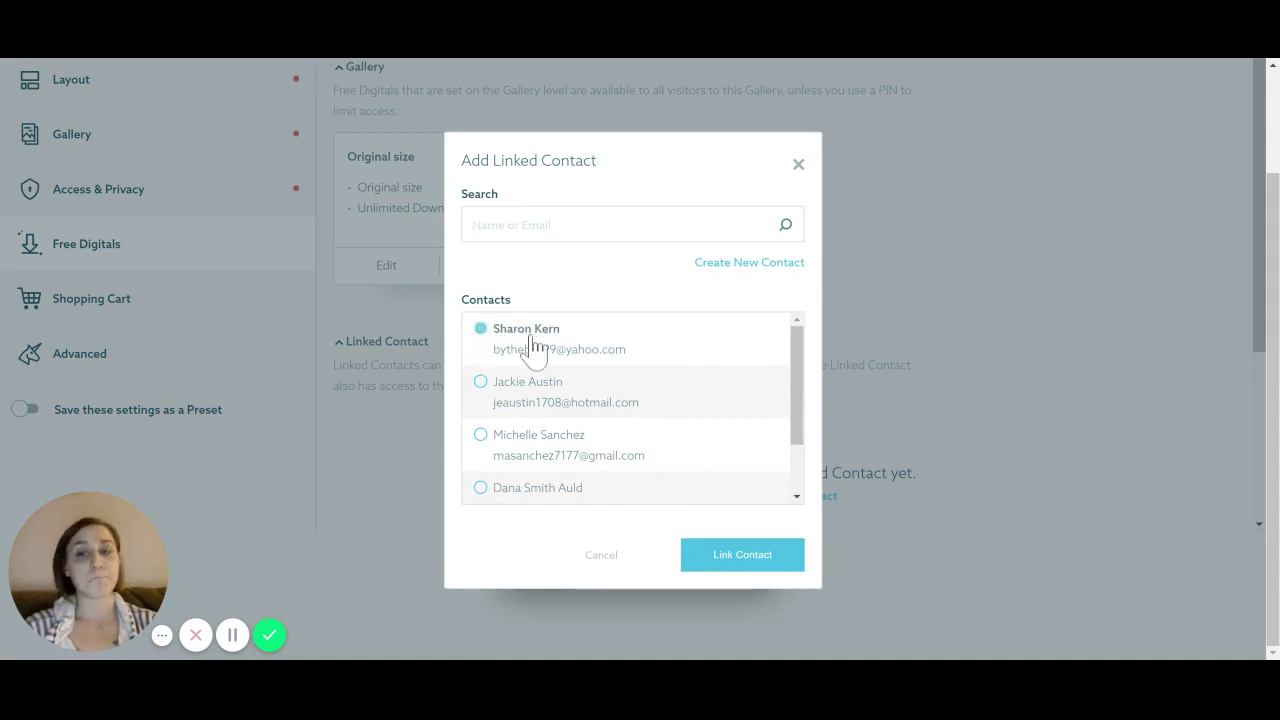
{"action": "left_click", "coordinate": [735, 556]}
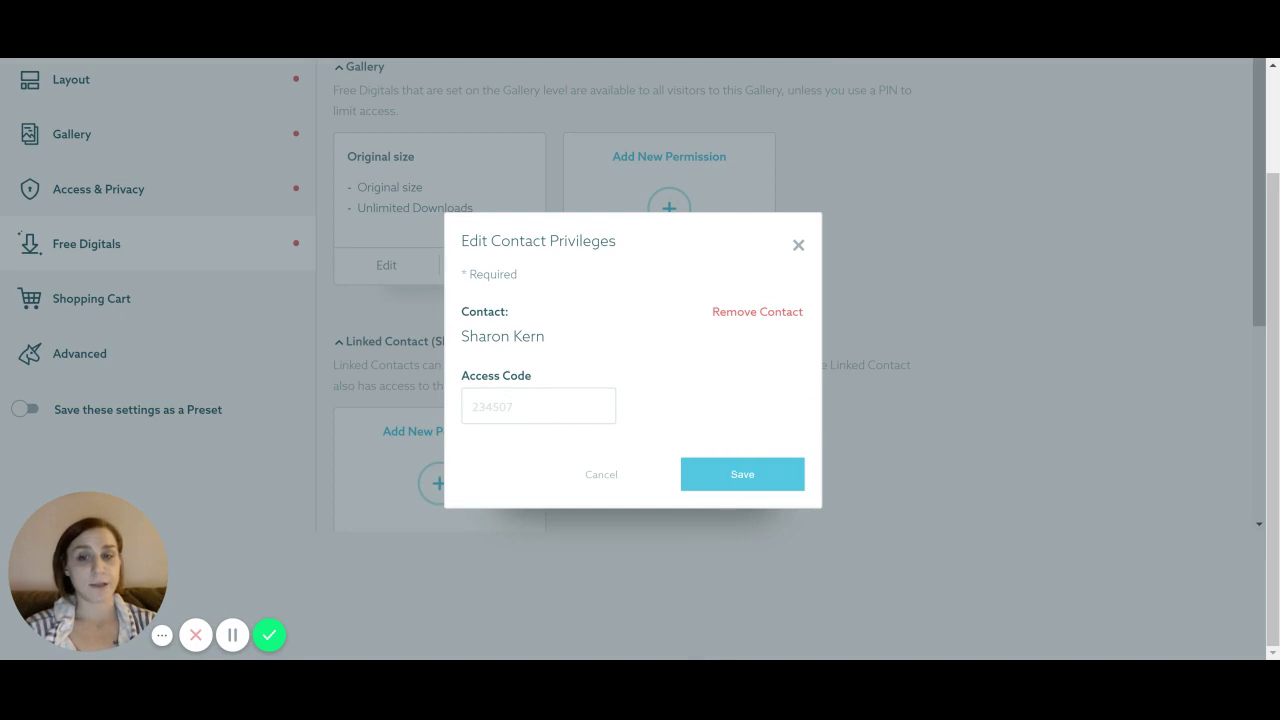
Save a six-digit access code for the contact, review the Hiding and Labeling tabs, and close the privileges dialog
{"action": "type", "text": "1234"}
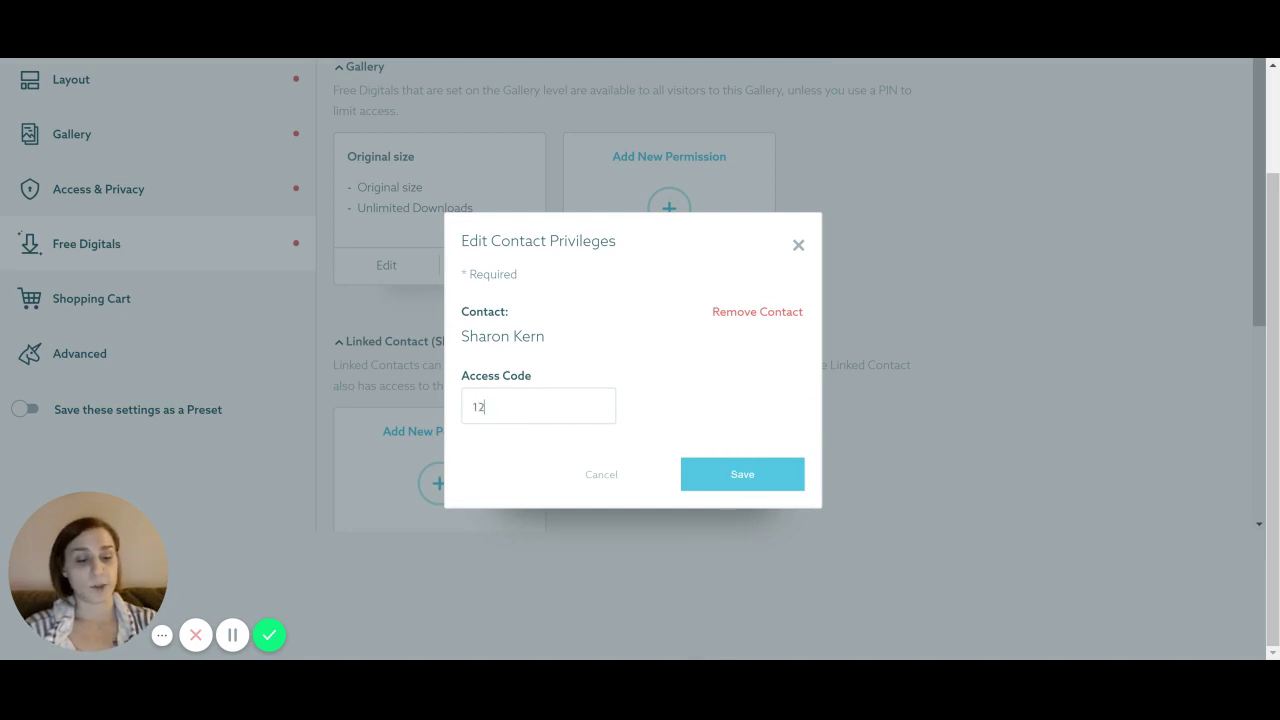
{"action": "left_click", "coordinate": [772, 482]}
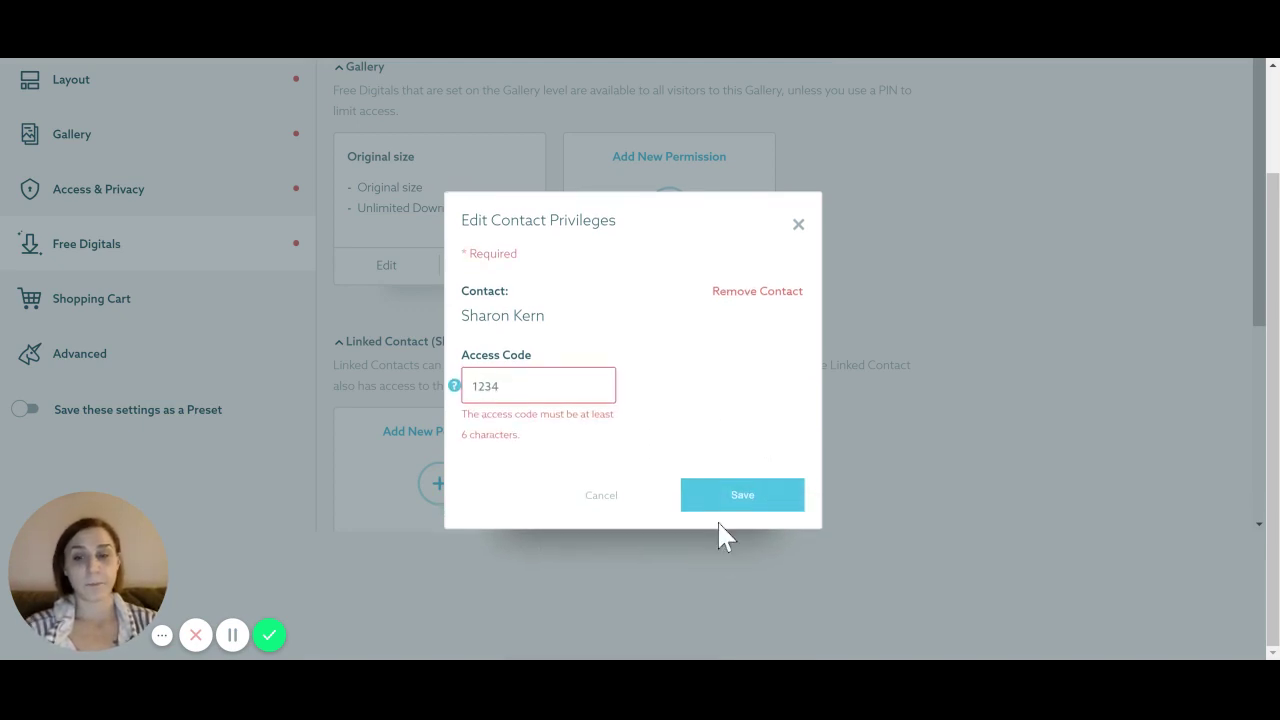
{"action": "type", "text": "56"}
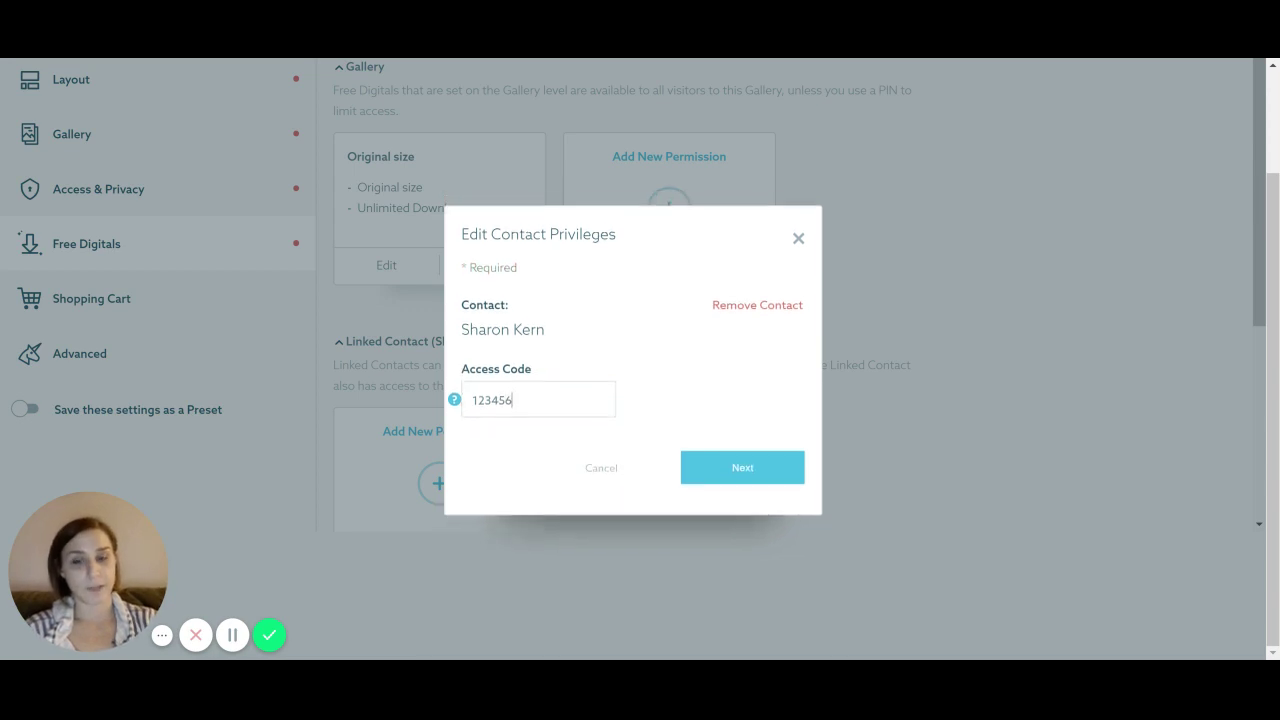
{"action": "left_click", "coordinate": [708, 503]}
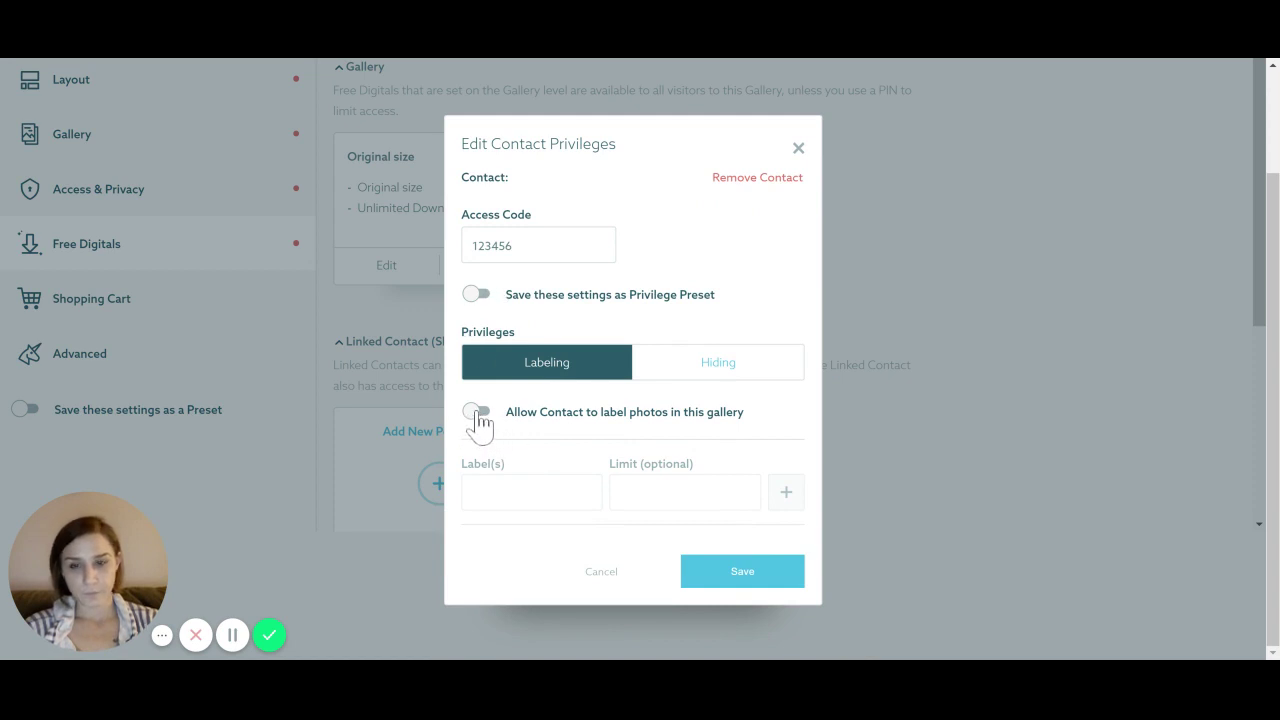
{"action": "left_click", "coordinate": [702, 370]}
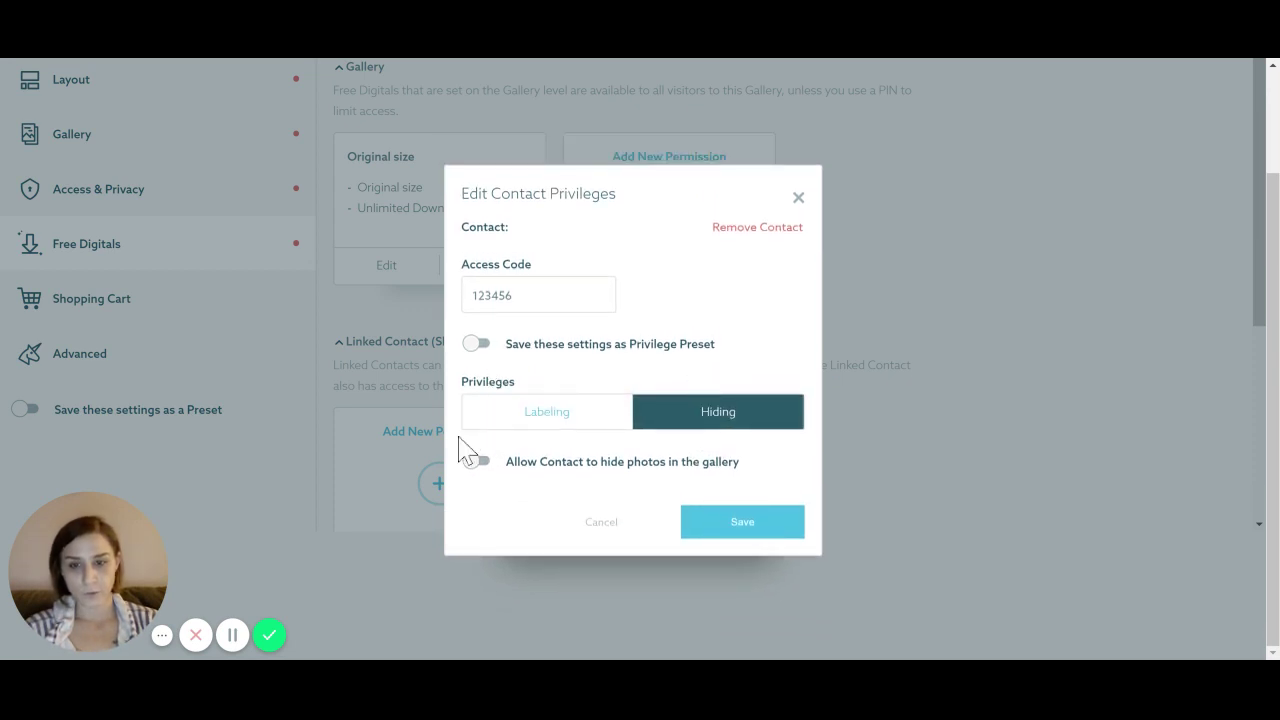
{"action": "left_click", "coordinate": [515, 414]}
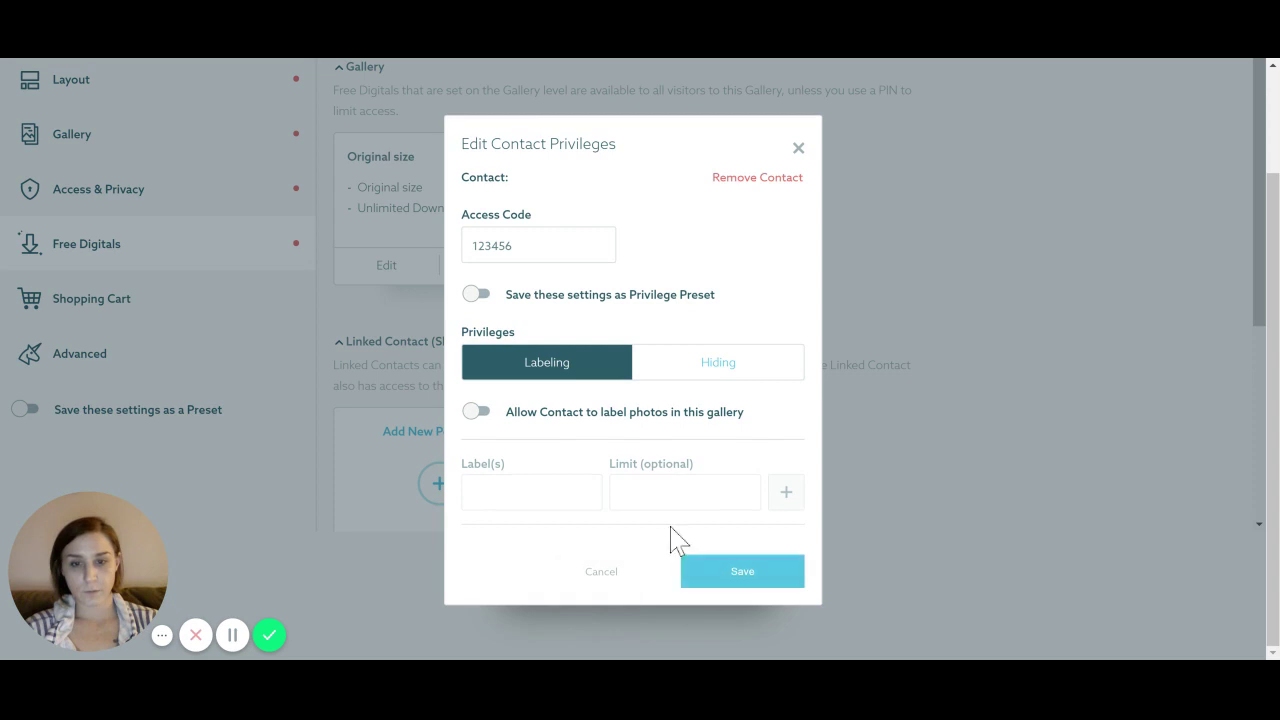
{"action": "left_click", "coordinate": [765, 578]}
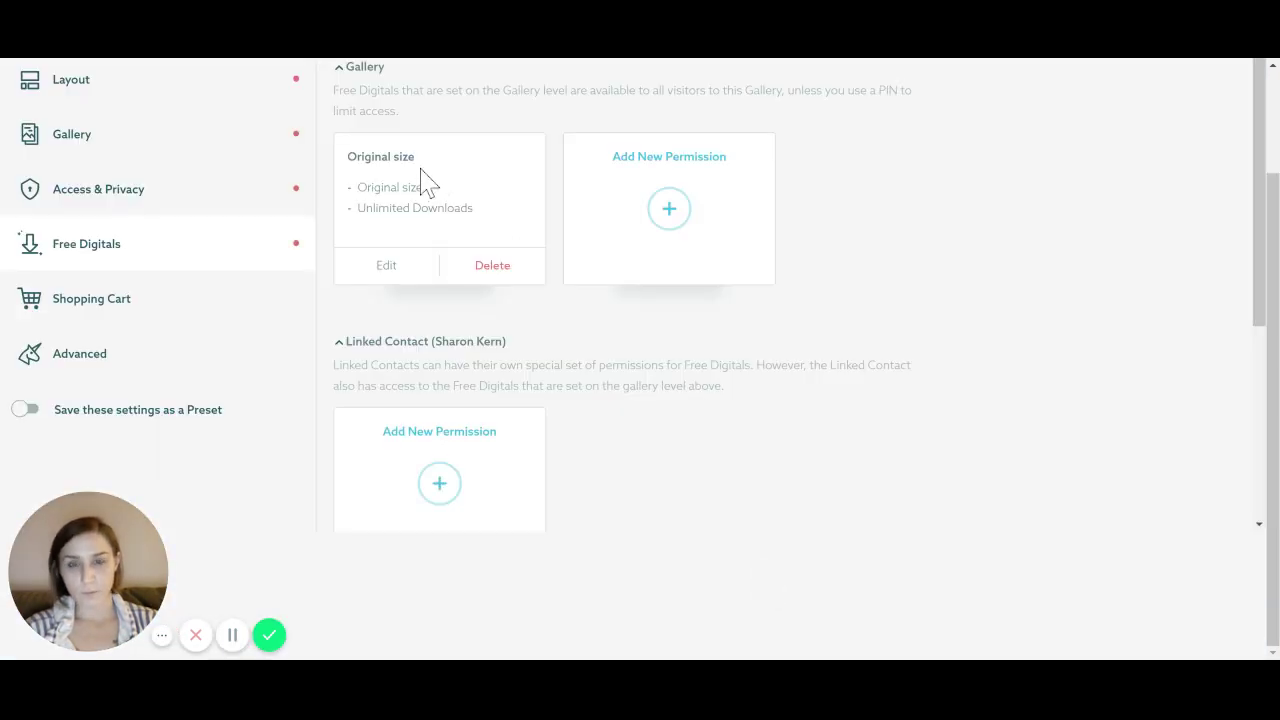
Add a Social size permission for the linked contact with no watermark, no download-all, and 3 downloads
{"action": "left_click", "coordinate": [438, 484]}
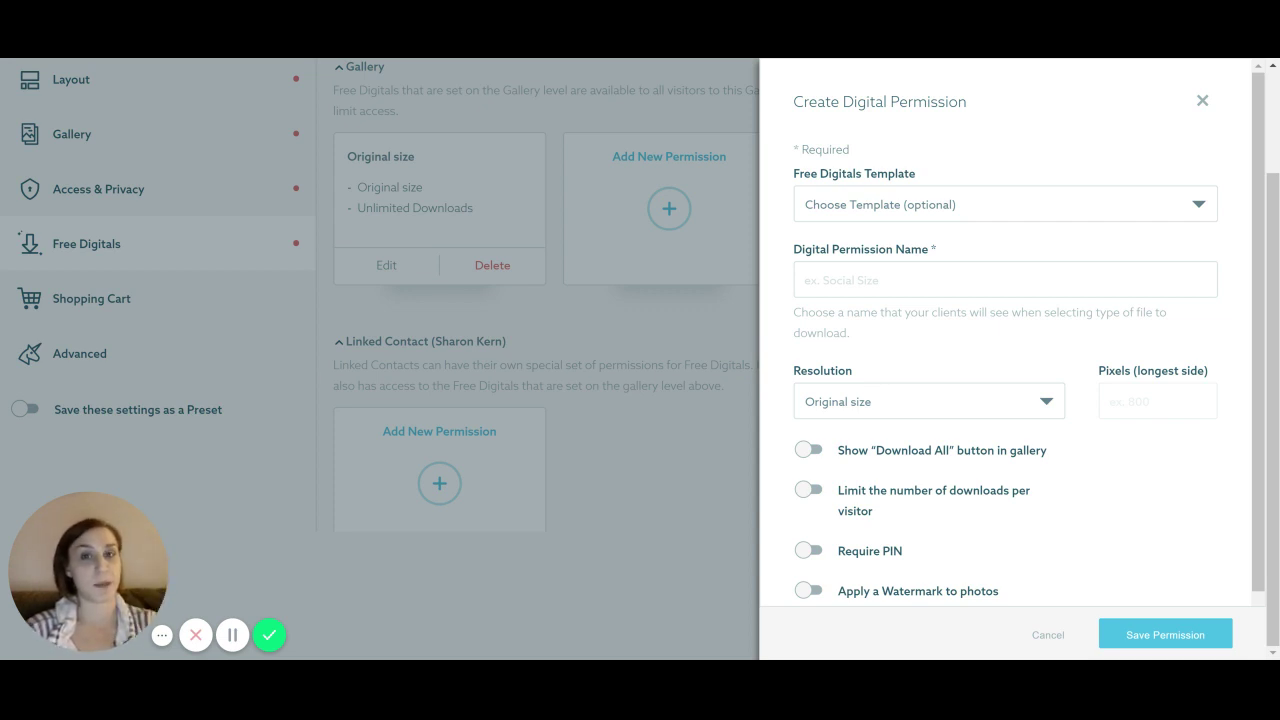
{"action": "left_click", "coordinate": [949, 216]}
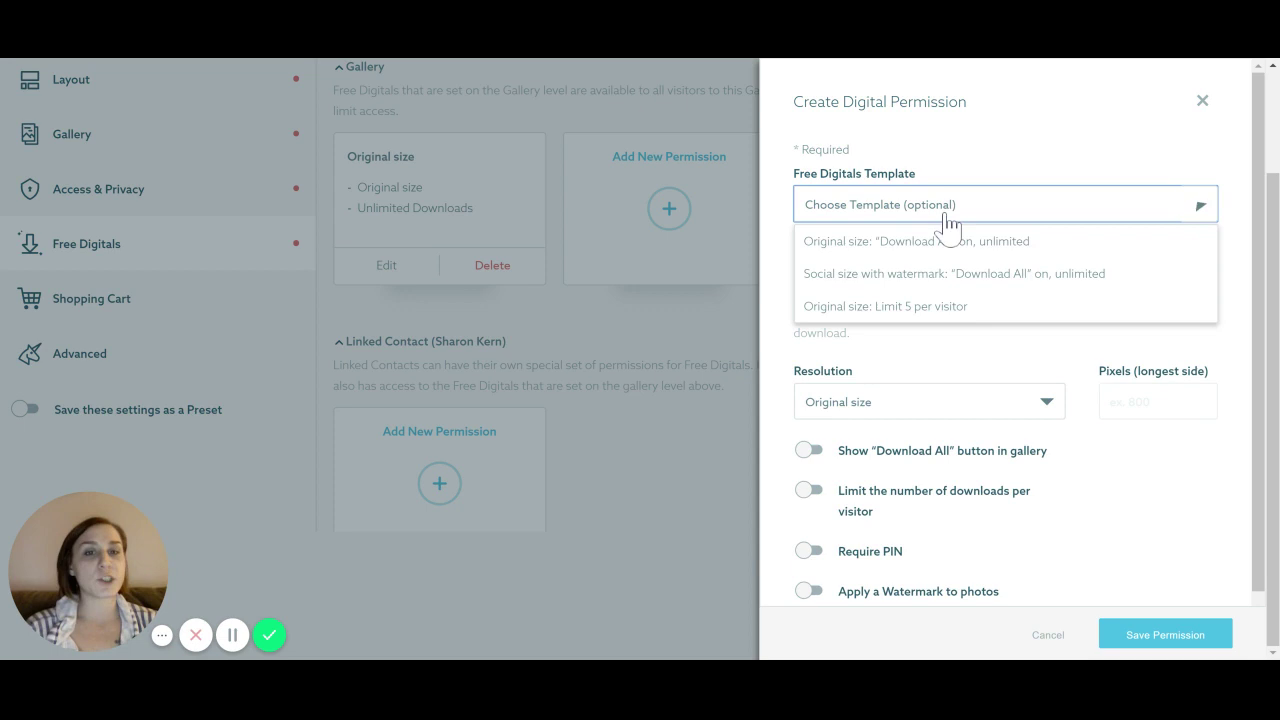
{"action": "left_click", "coordinate": [943, 305]}
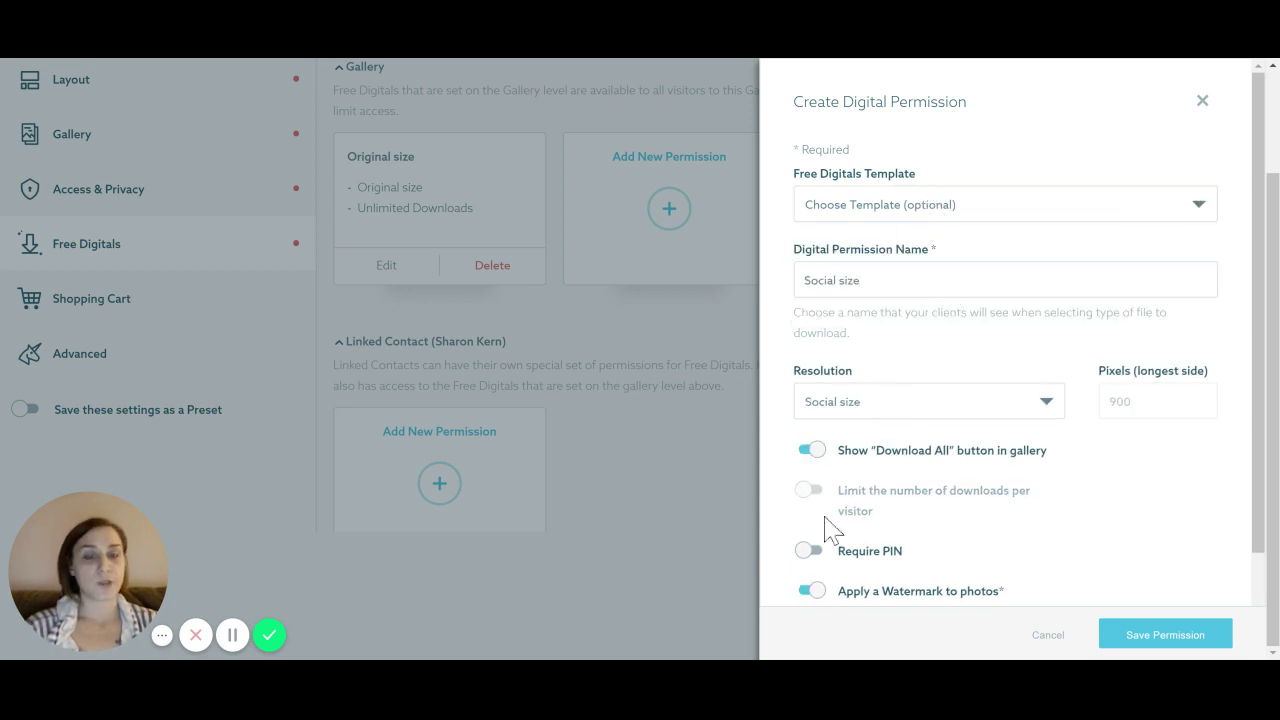
{"action": "left_click", "coordinate": [812, 592]}
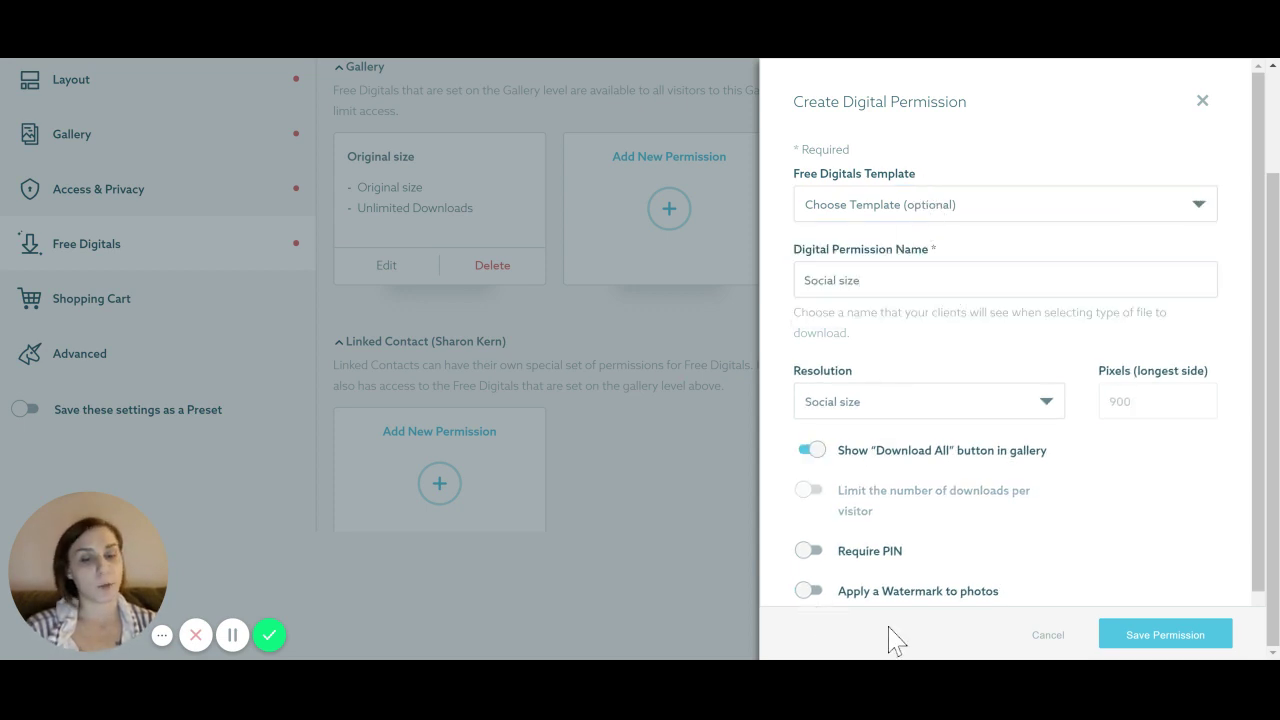
{"action": "left_click", "coordinate": [818, 450]}
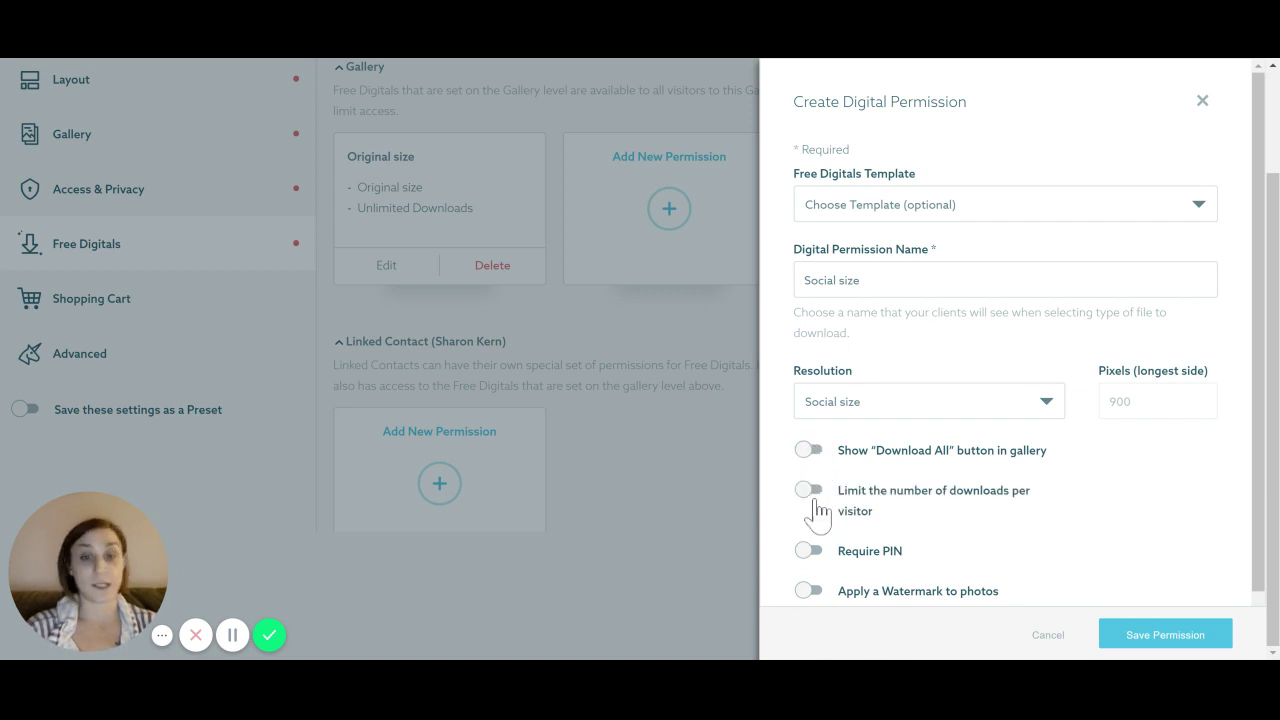
{"action": "left_click", "coordinate": [815, 493]}
{"action": "left_click", "coordinate": [850, 557]}
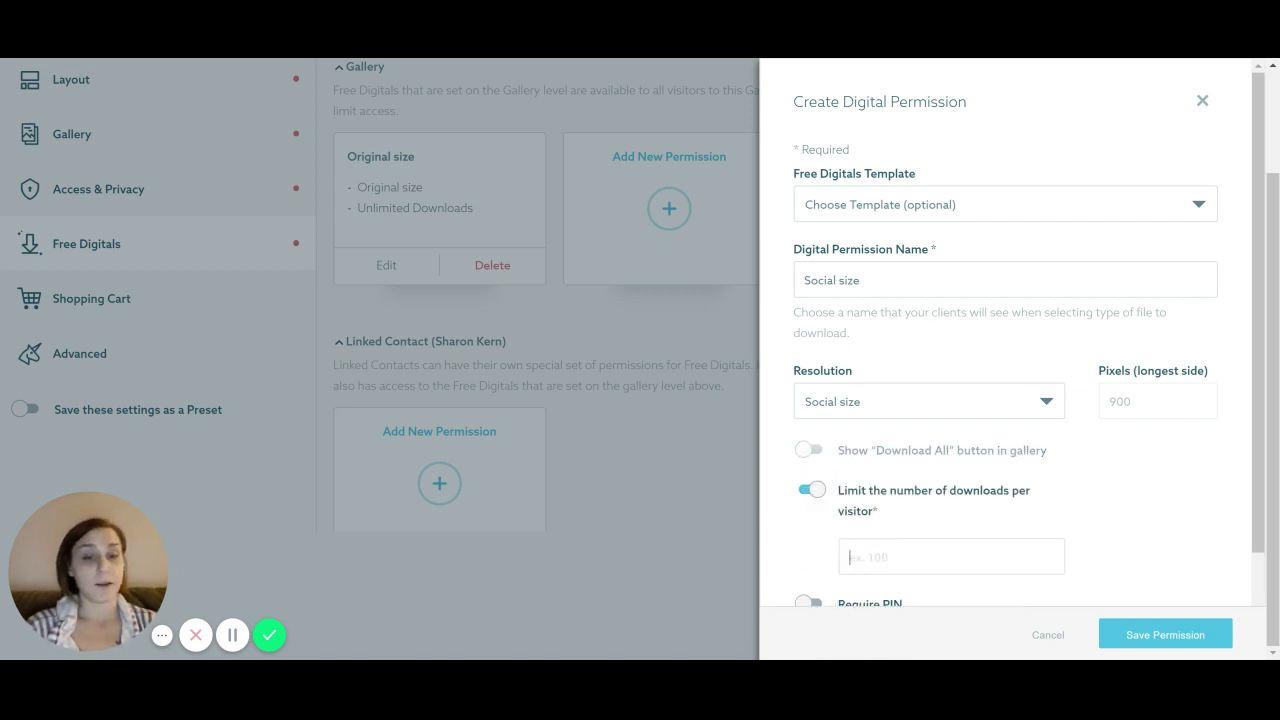
{"action": "type", "text": "3"}
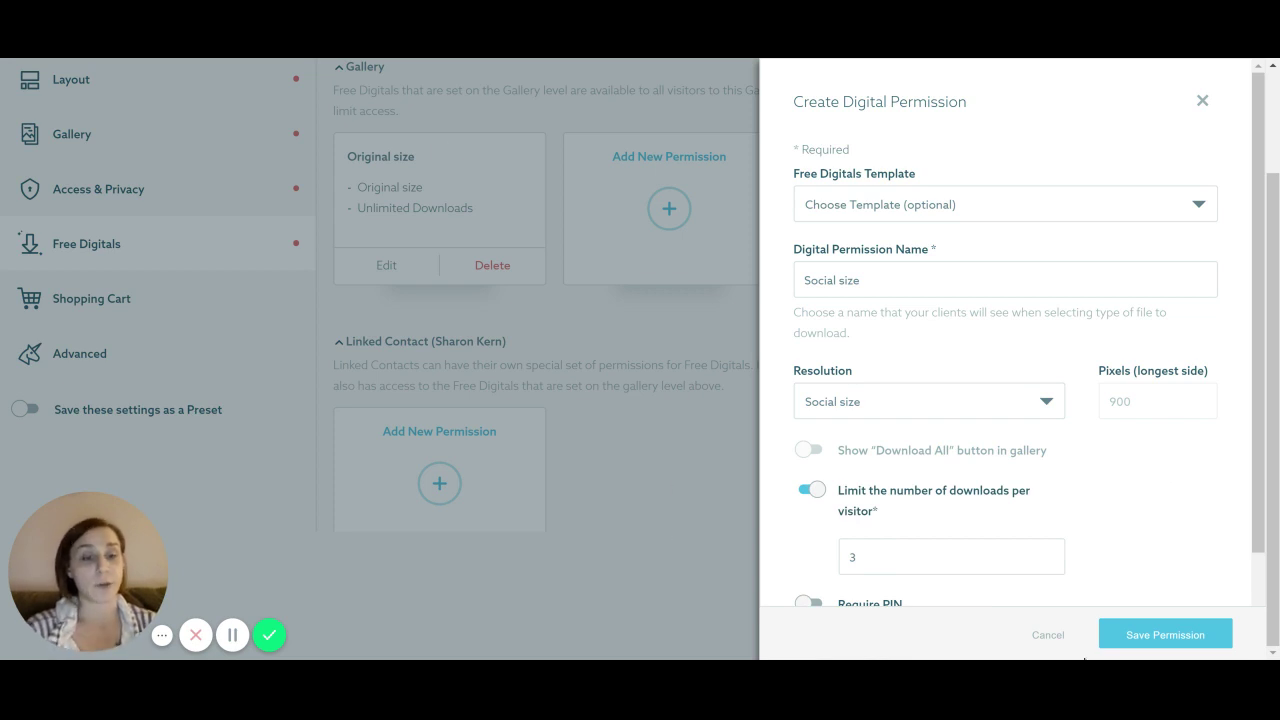
{"action": "left_click", "coordinate": [1160, 636]}
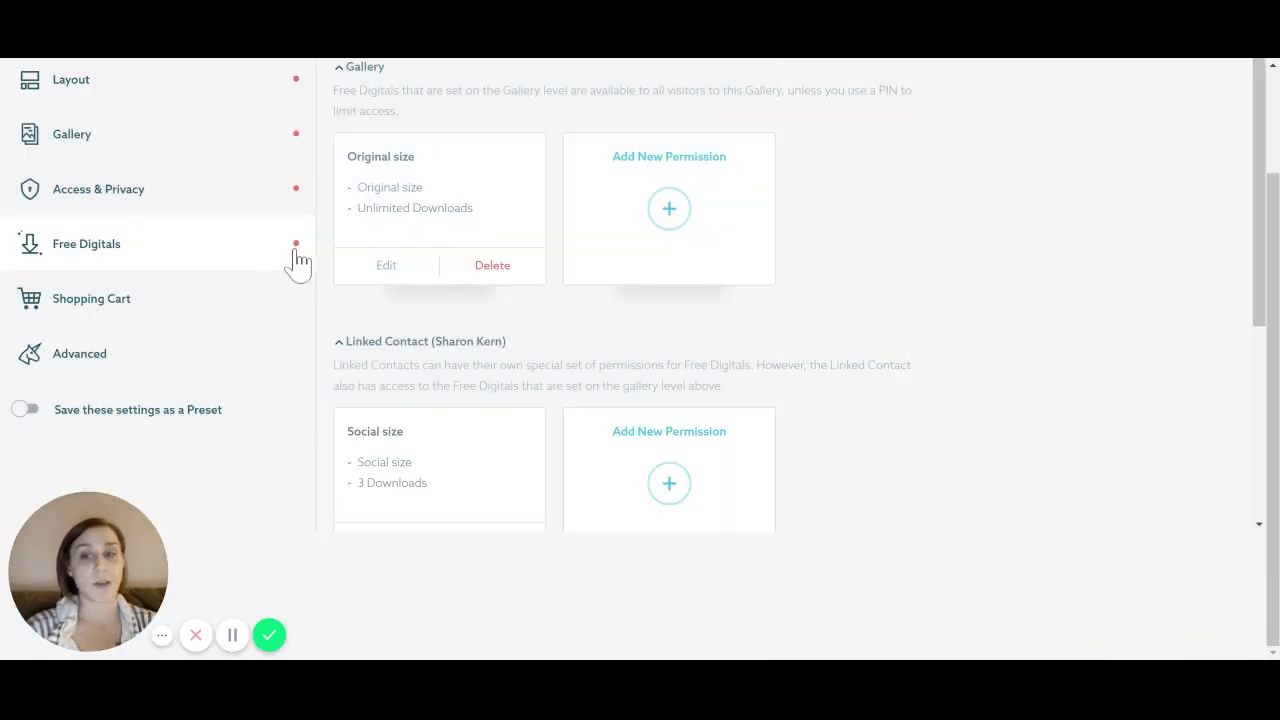
{"action": "left_click", "coordinate": [487, 275]}
Confirm deletion of the Original size permission and switch to the gallery's Shopping Cart settings
{"action": "left_click", "coordinate": [750, 432]}
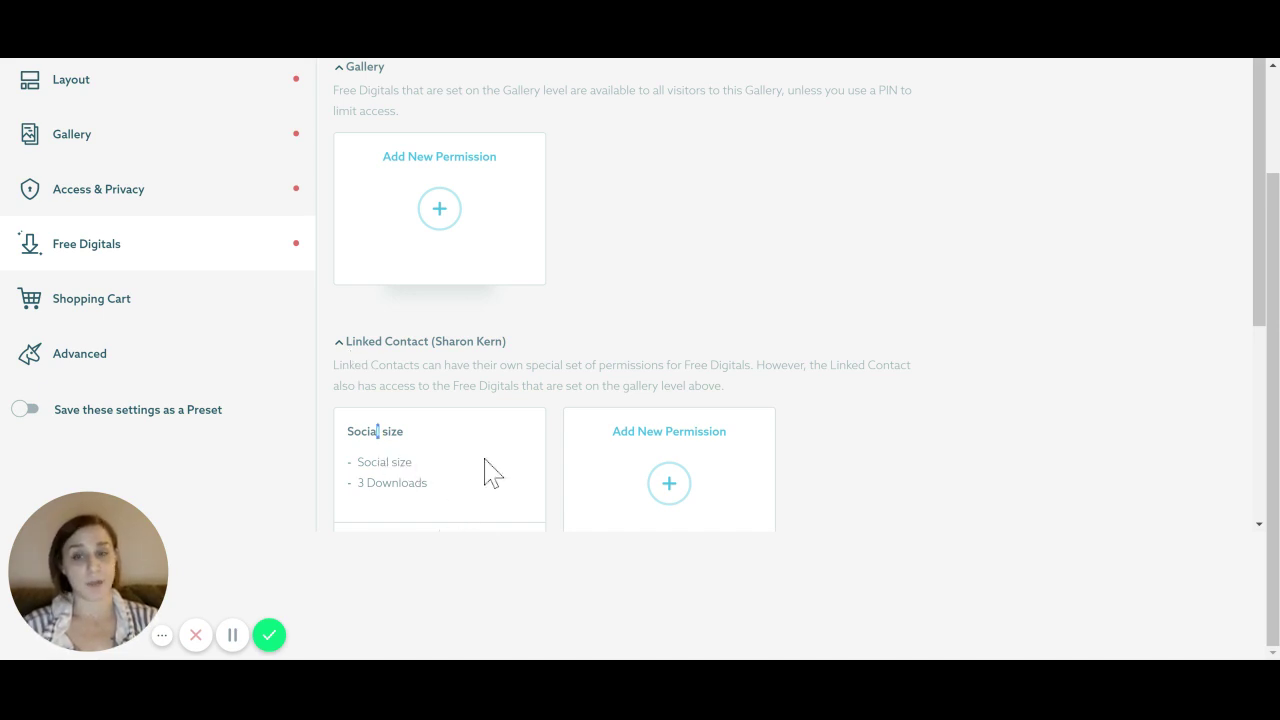
{"action": "left_click", "coordinate": [112, 315]}
{"action": "scroll", "coordinate": [470, 338], "scroll_direction": "up", "scroll_amount": 1}
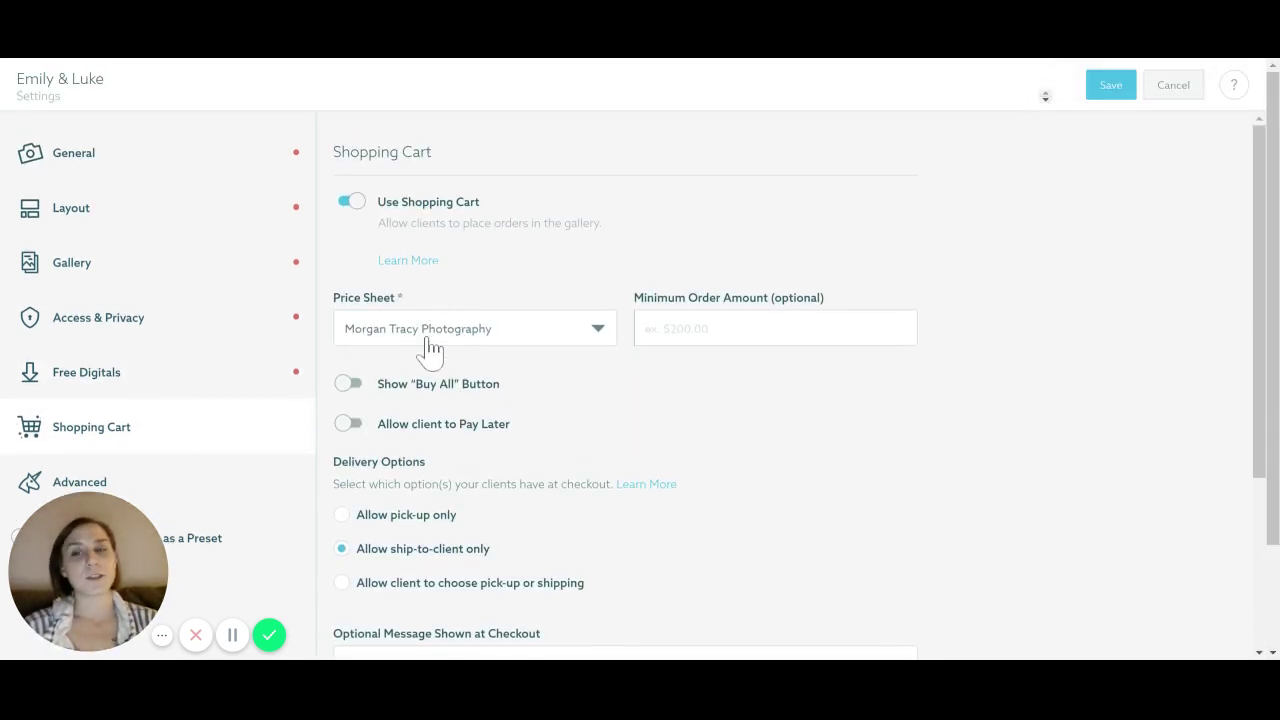
Keep the current price sheet, enable Show Buy All, allow ship-to-client only, and leave print release off
{"action": "left_click", "coordinate": [425, 338]}
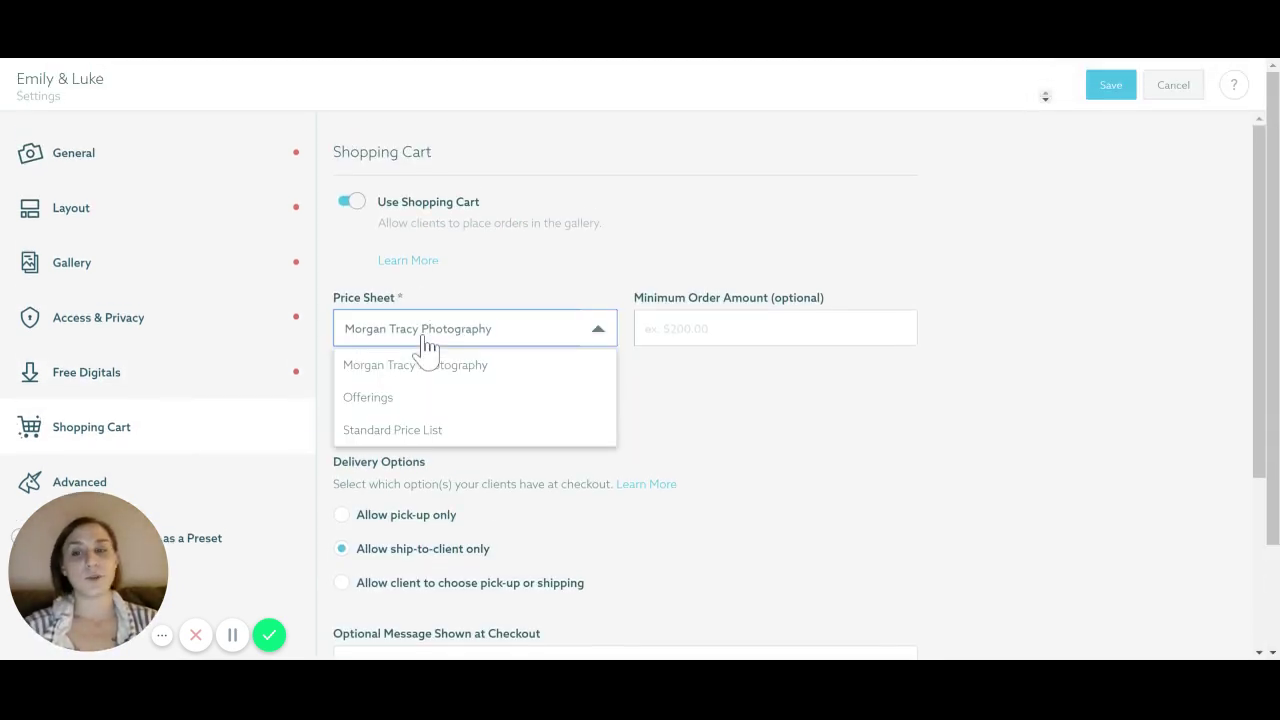
{"action": "left_click", "coordinate": [680, 468]}
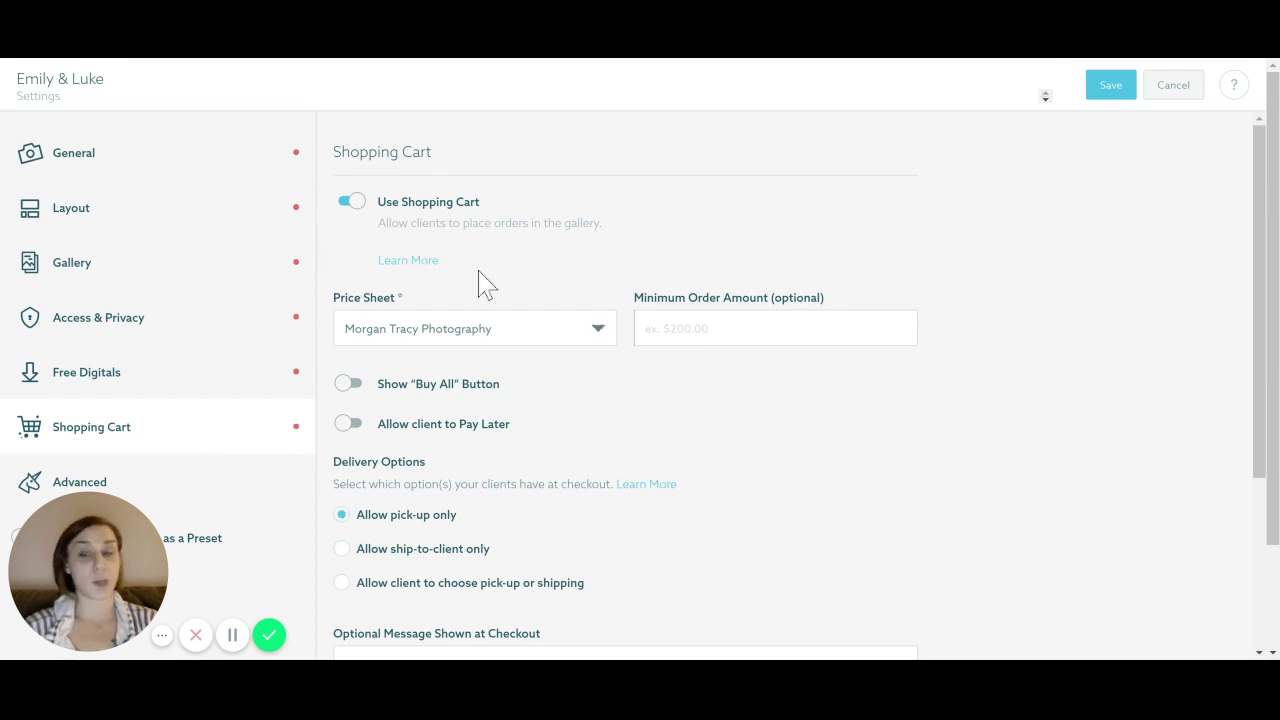
{"action": "scroll", "coordinate": [480, 280], "scroll_direction": "down", "scroll_amount": 2}
{"action": "left_click", "coordinate": [350, 218]}
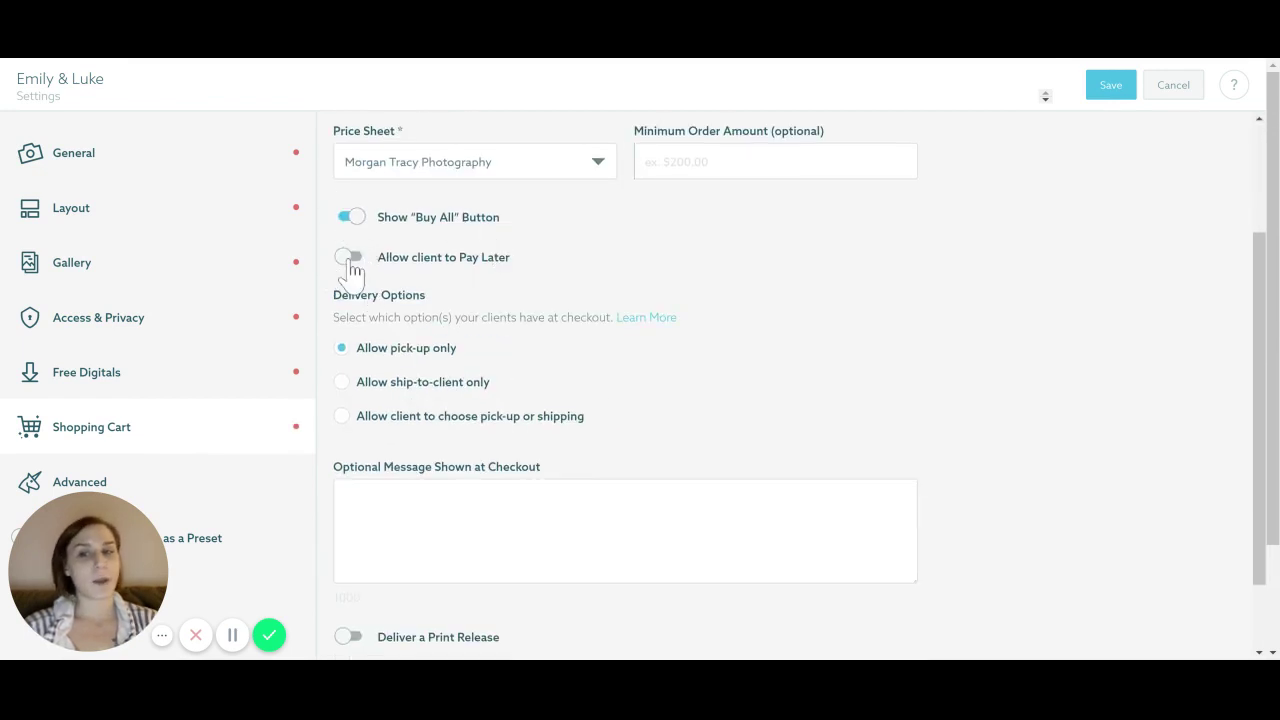
{"action": "left_click", "coordinate": [352, 260]}
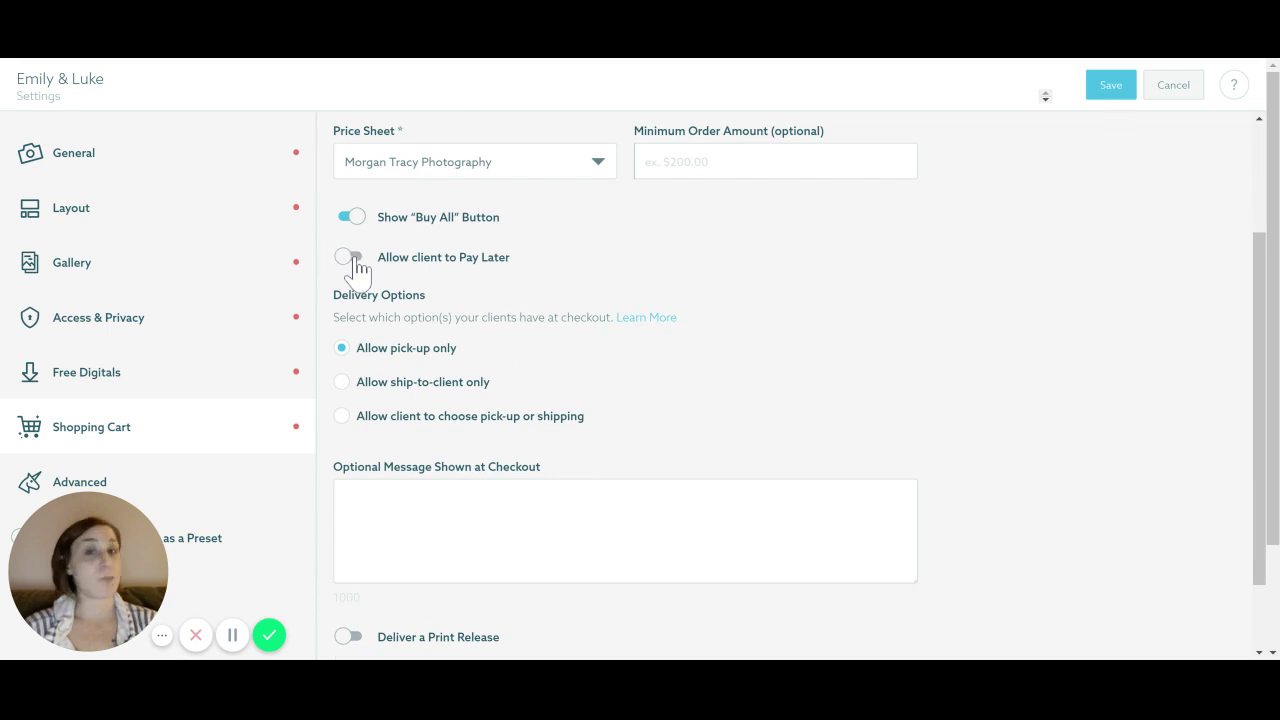
{"action": "scroll", "coordinate": [457, 257], "scroll_direction": "down", "scroll_amount": 1}
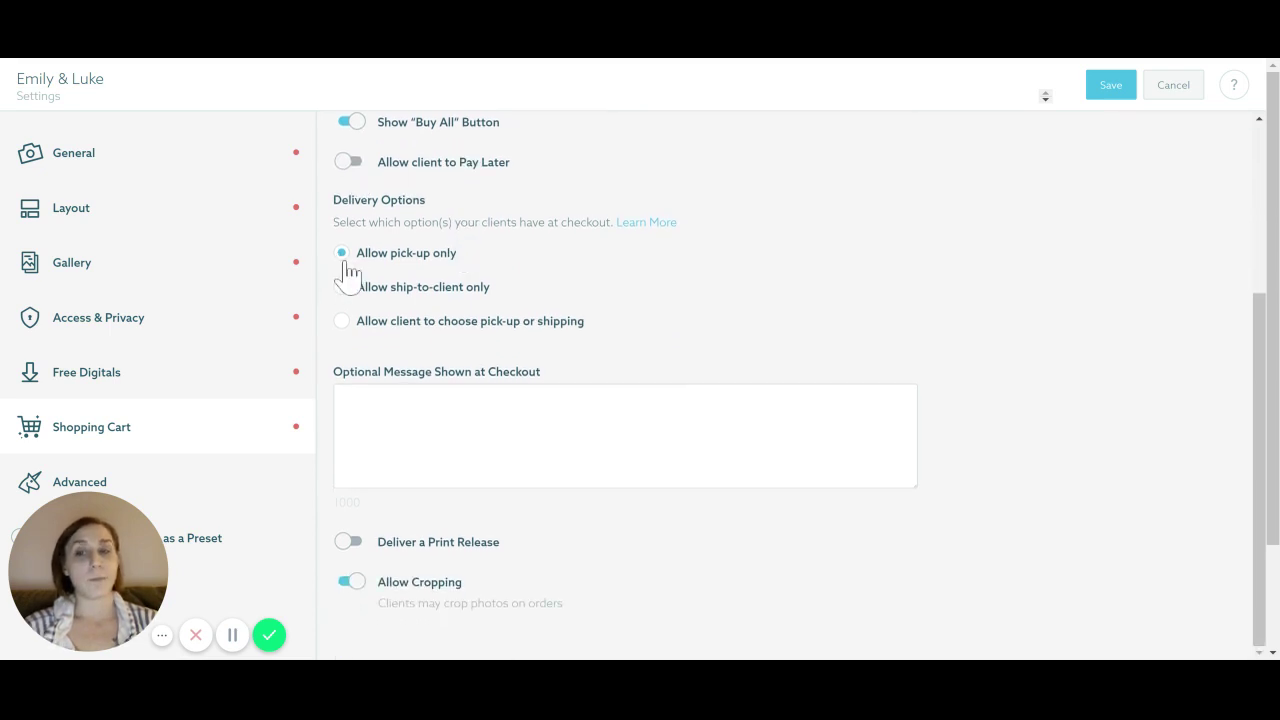
{"action": "left_click", "coordinate": [343, 288]}
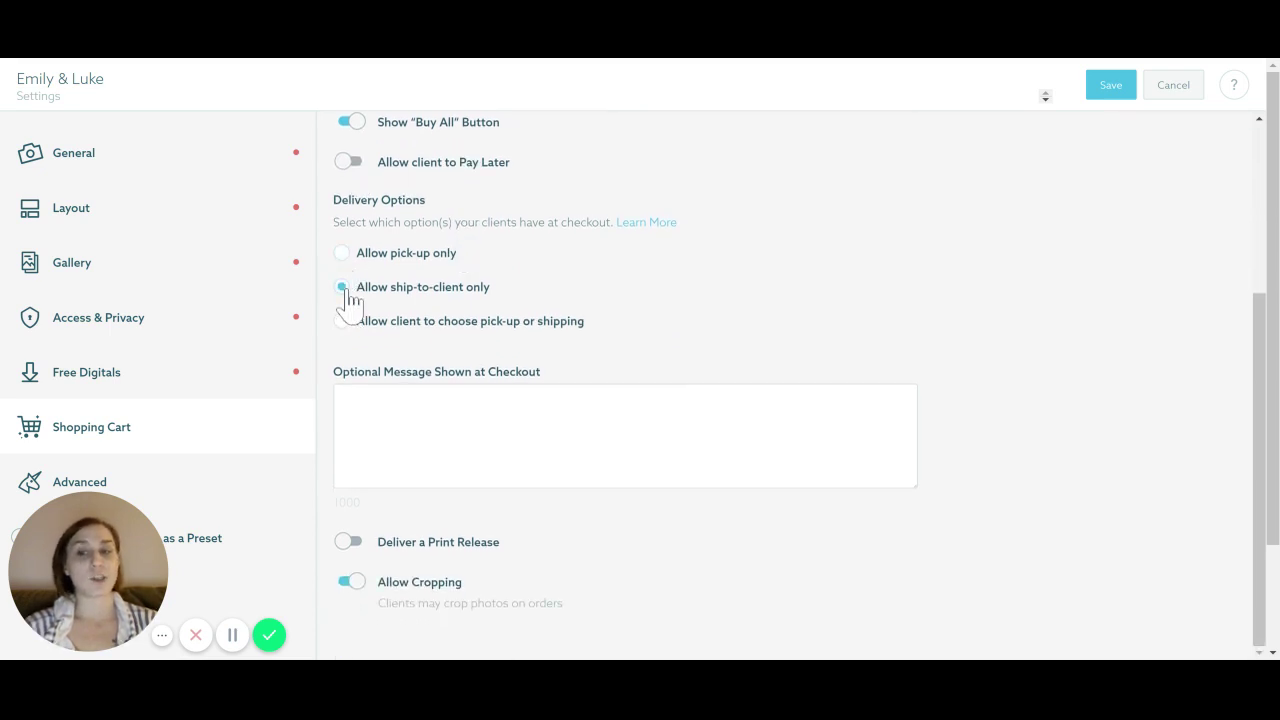
{"action": "scroll", "coordinate": [611, 348], "scroll_direction": "down", "scroll_amount": 1}
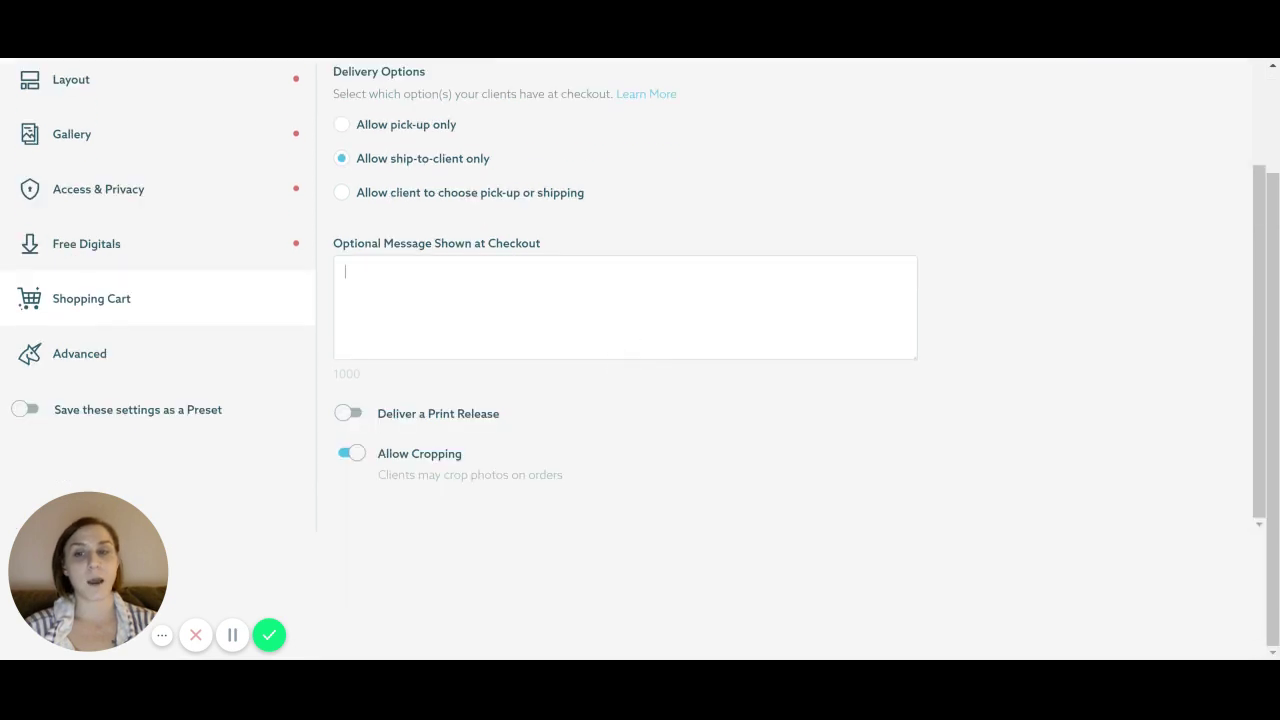
{"action": "left_click", "coordinate": [348, 413]}
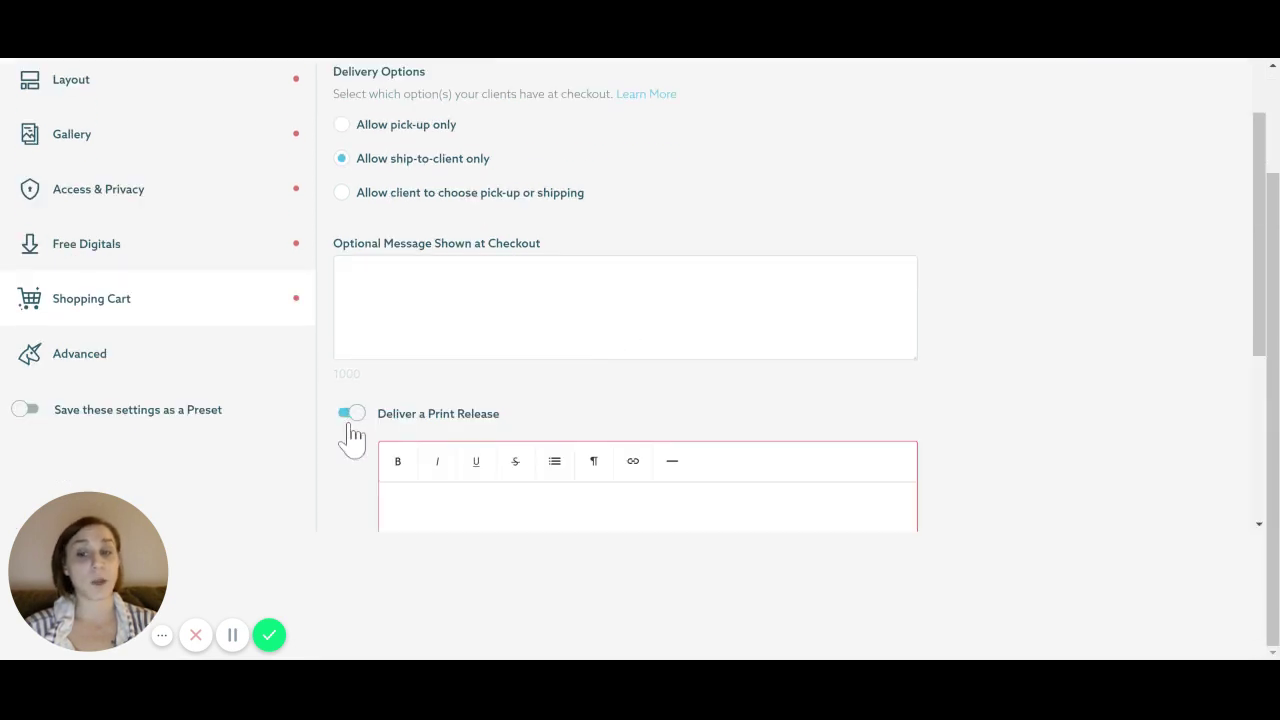
{"action": "left_click", "coordinate": [352, 416]}
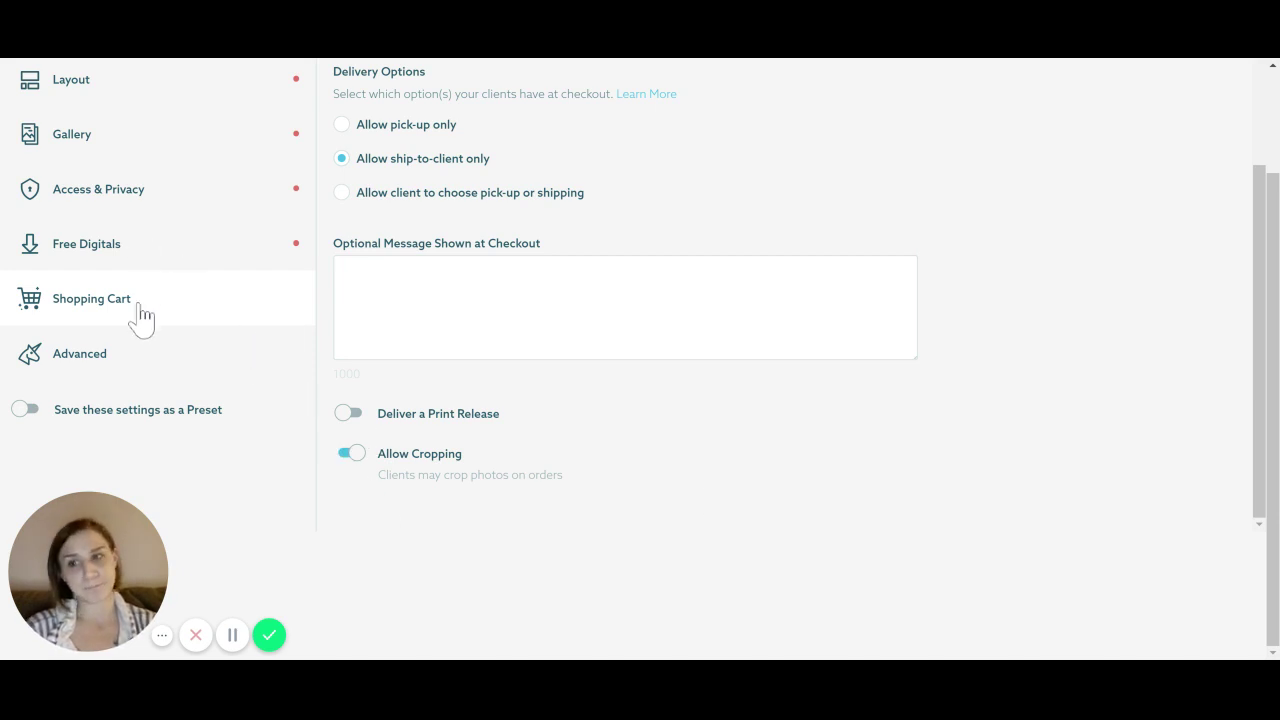
Keep Sales as the automated email series in Advanced settings and save the gallery settings
{"action": "left_click", "coordinate": [98, 368]}
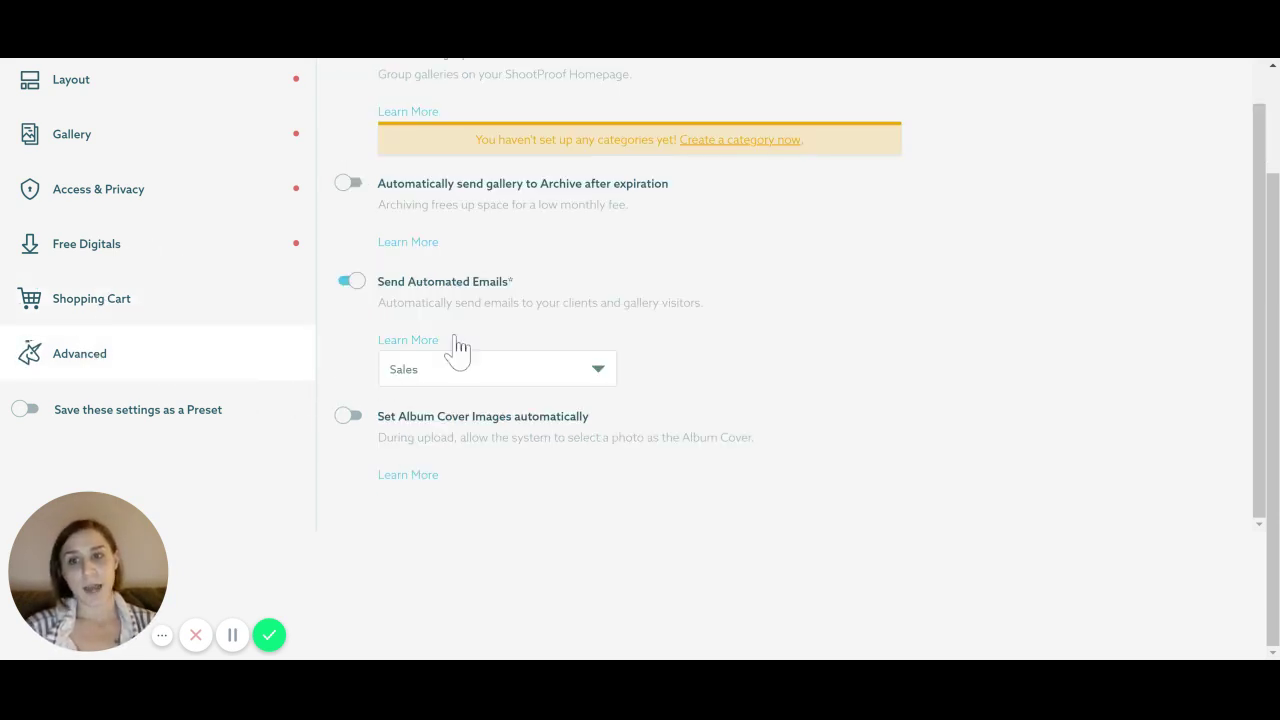
{"action": "left_click", "coordinate": [471, 378]}
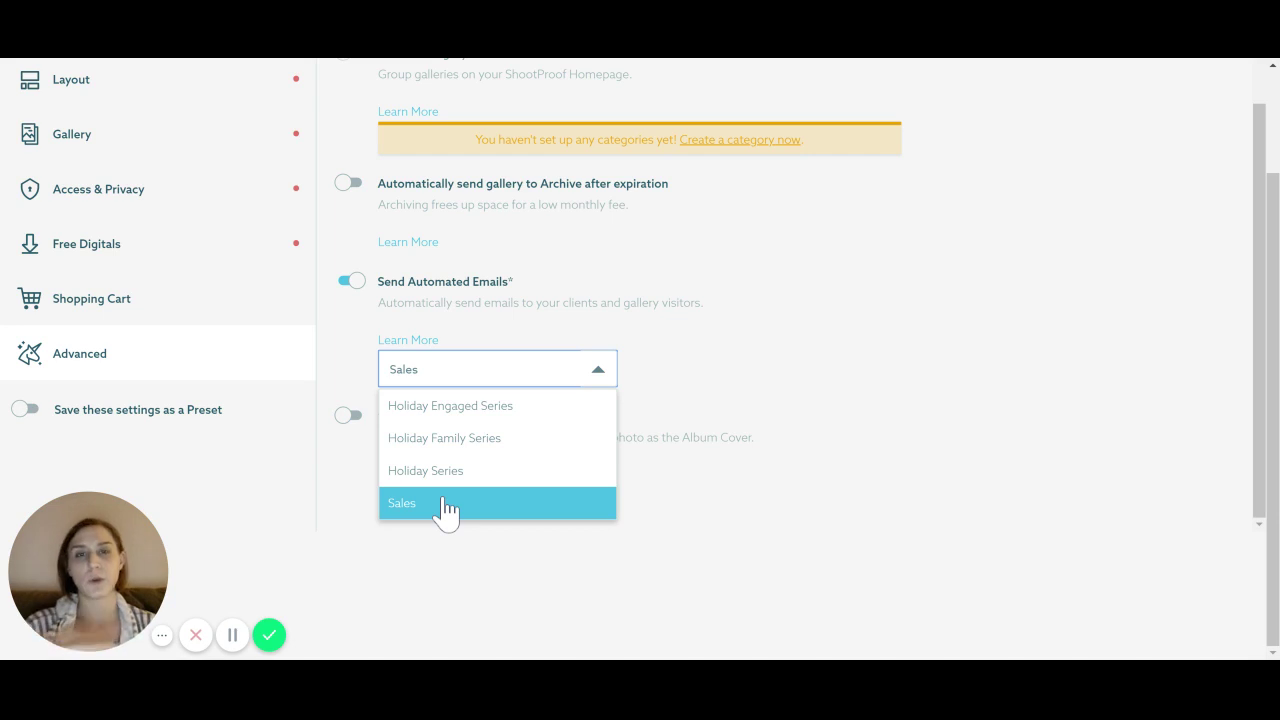
{"action": "left_click", "coordinate": [442, 510]}
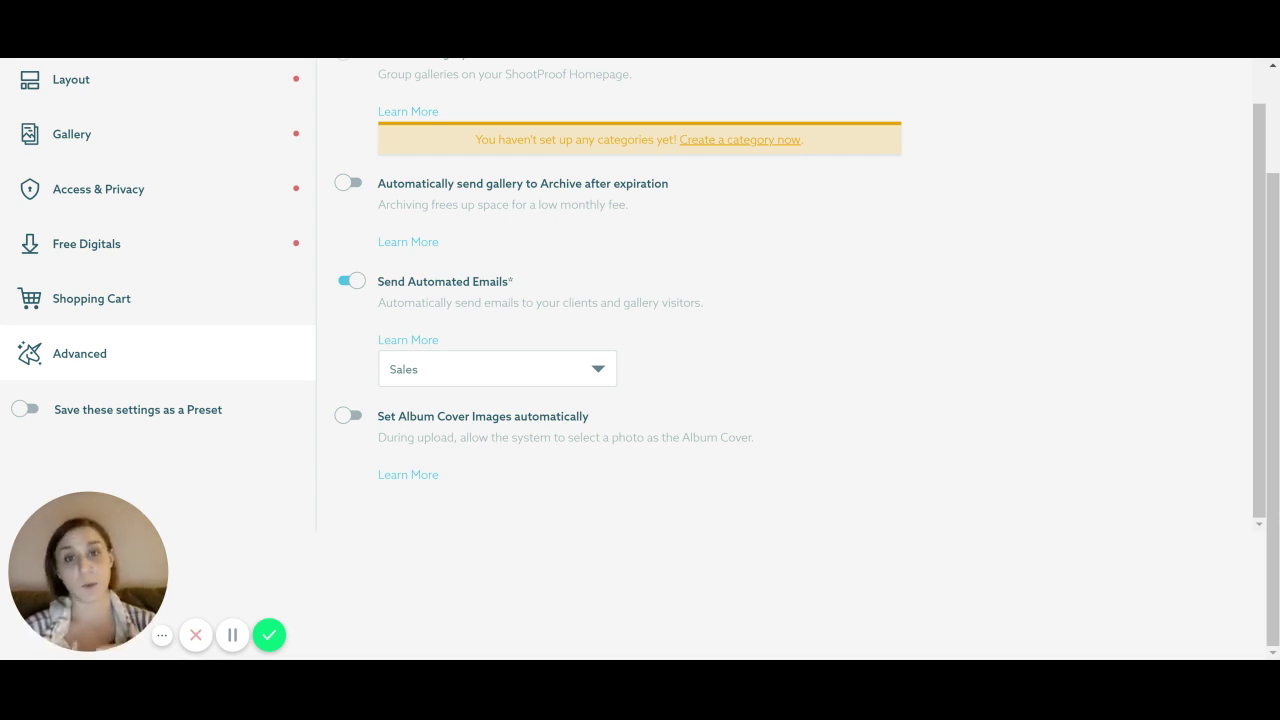
{"action": "scroll", "coordinate": [560, 437], "scroll_direction": "up", "scroll_amount": 3}
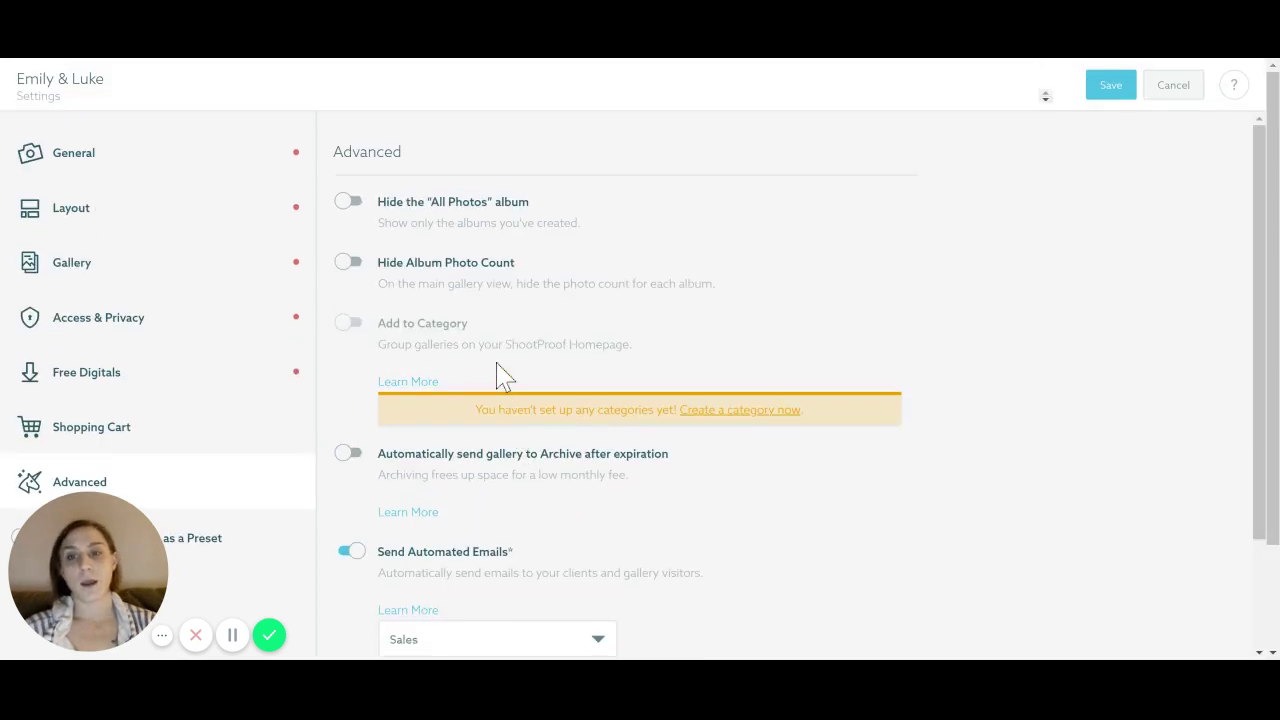
{"action": "scroll", "coordinate": [400, 300], "scroll_direction": "down", "scroll_amount": 1}
{"action": "scroll", "coordinate": [406, 350], "scroll_direction": "up", "scroll_amount": 1}
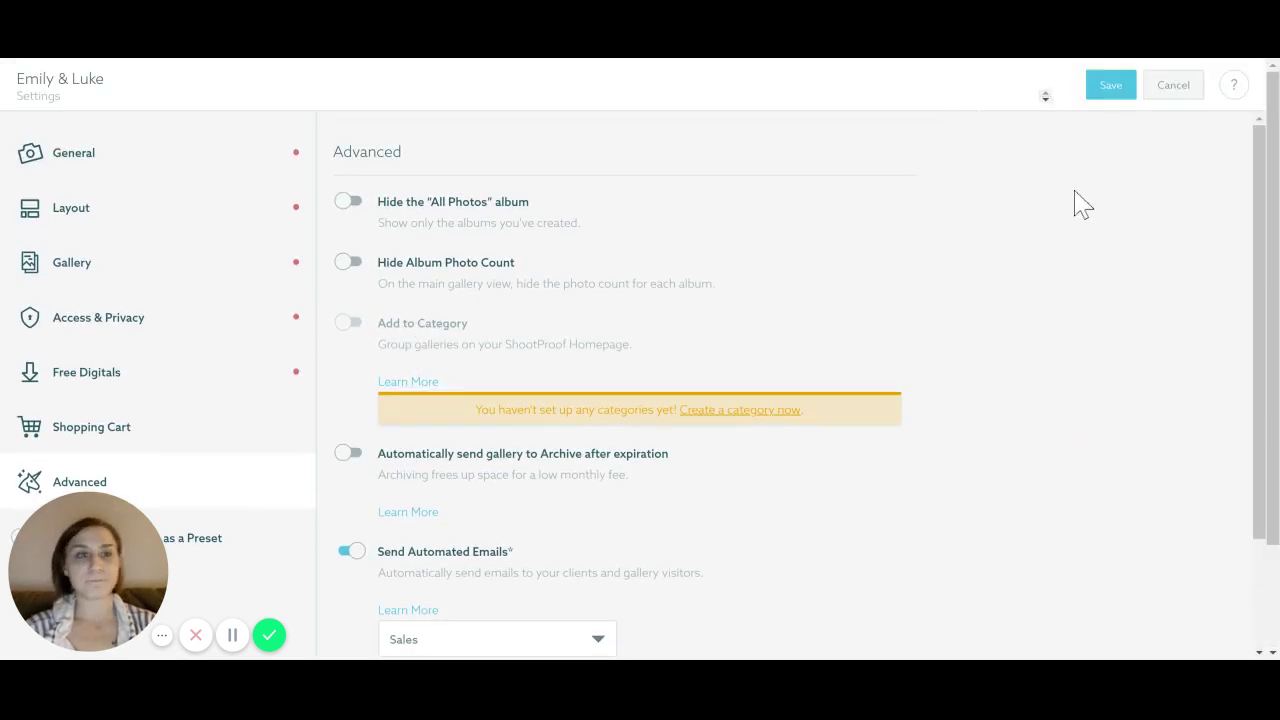
{"action": "left_click", "coordinate": [1112, 90]}
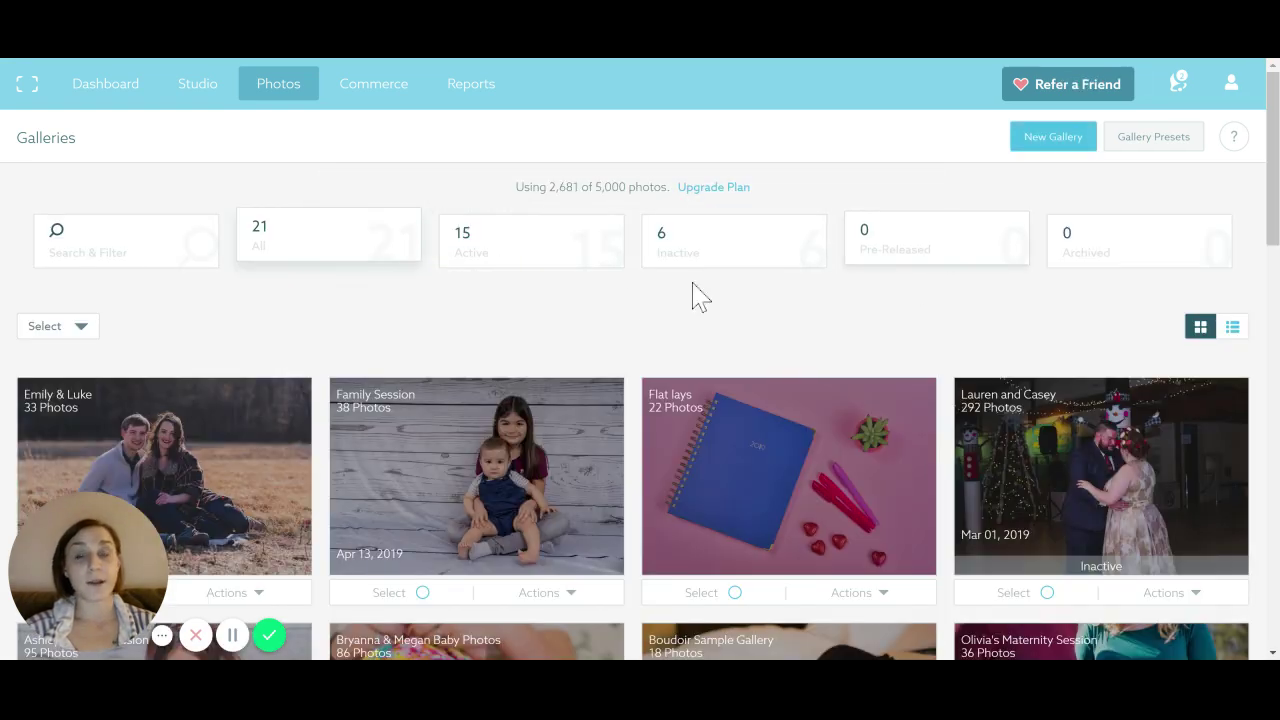
Check the Emily & Luke gallery's Actions menu, then go to Commerce Pricing
{"action": "scroll", "coordinate": [125, 322], "scroll_direction": "down", "scroll_amount": 2}
{"action": "left_click", "coordinate": [258, 427]}
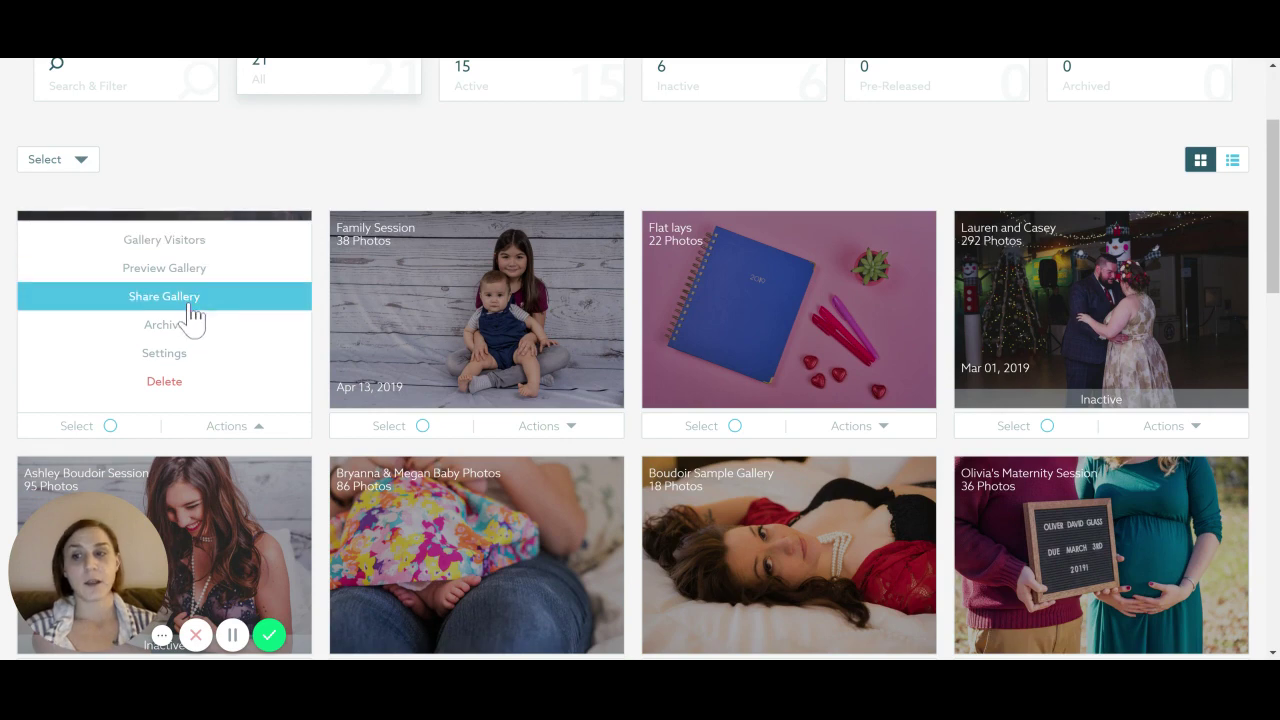
{"action": "scroll", "coordinate": [371, 263], "scroll_direction": "up", "scroll_amount": 2}
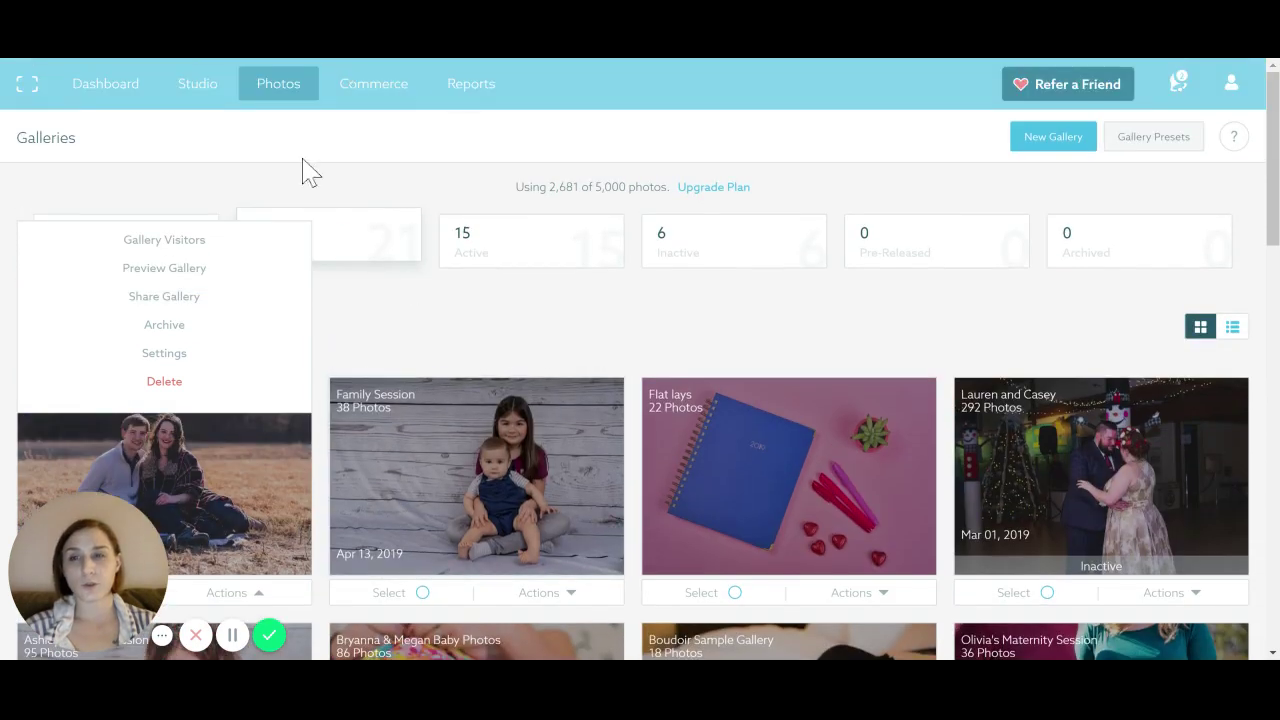
{"action": "mouse_move", "coordinate": [378, 100]}
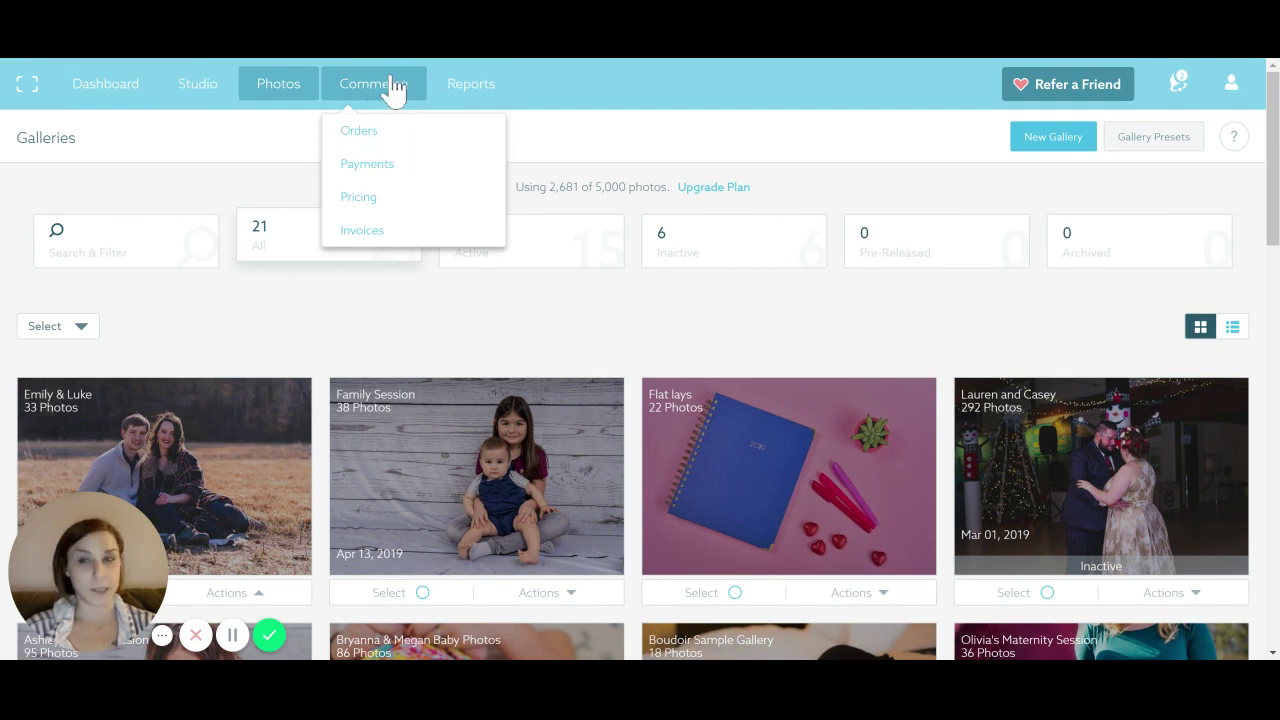
{"action": "left_click", "coordinate": [362, 218]}
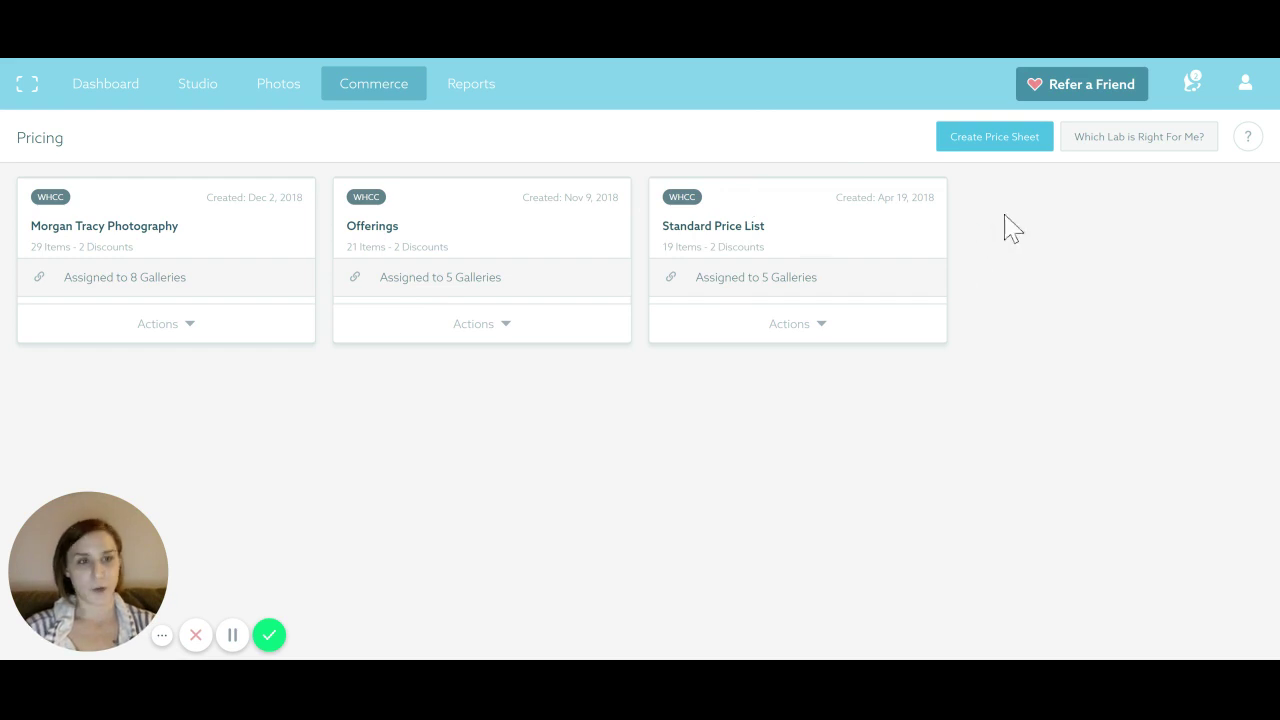
Start a new price sheet from the Pricing page
{"action": "left_click", "coordinate": [1030, 145]}
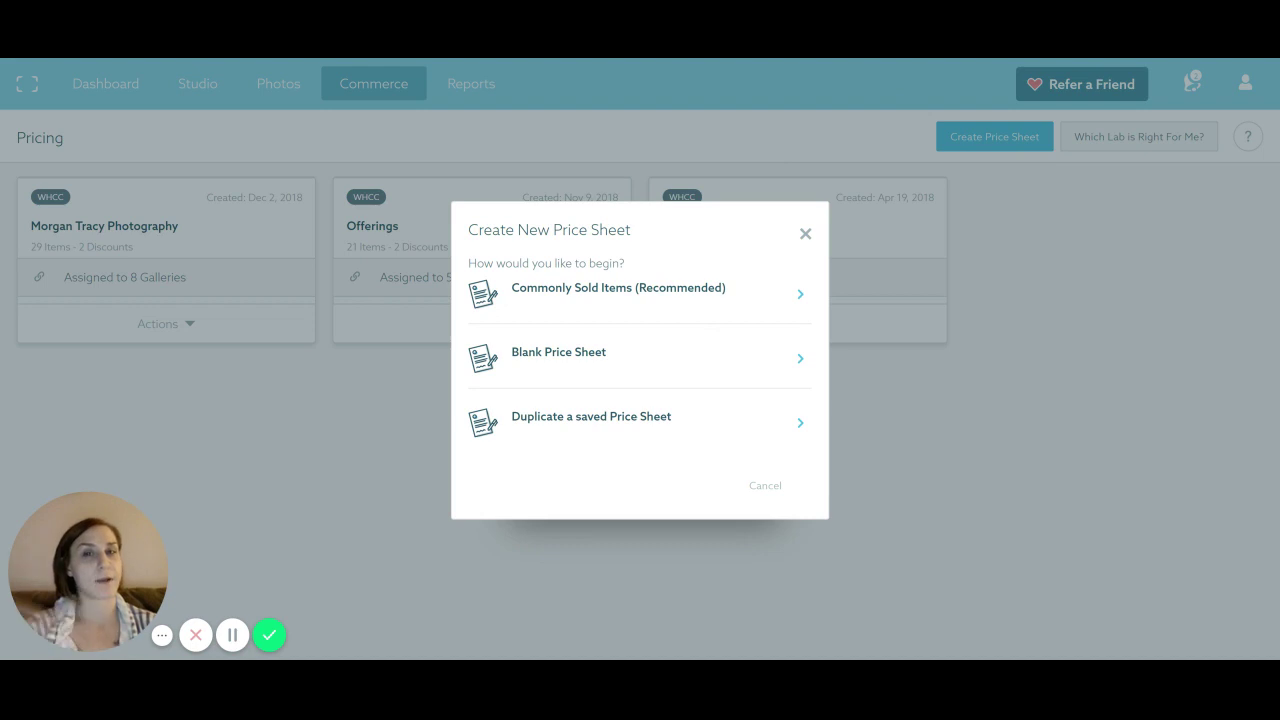
Create a price sheet named 'Sample' from Commonly Sold Items, choosing Mpix as the lab
{"action": "left_click", "coordinate": [622, 297]}
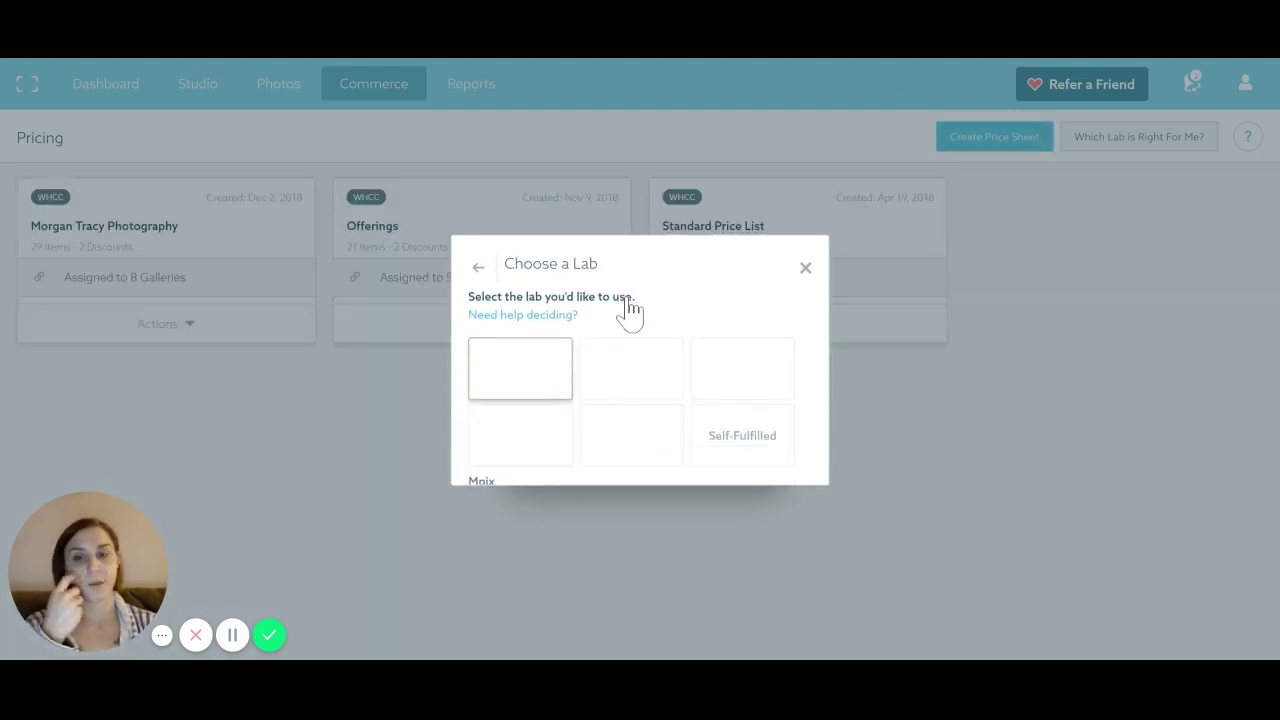
{"action": "left_click", "coordinate": [640, 312]}
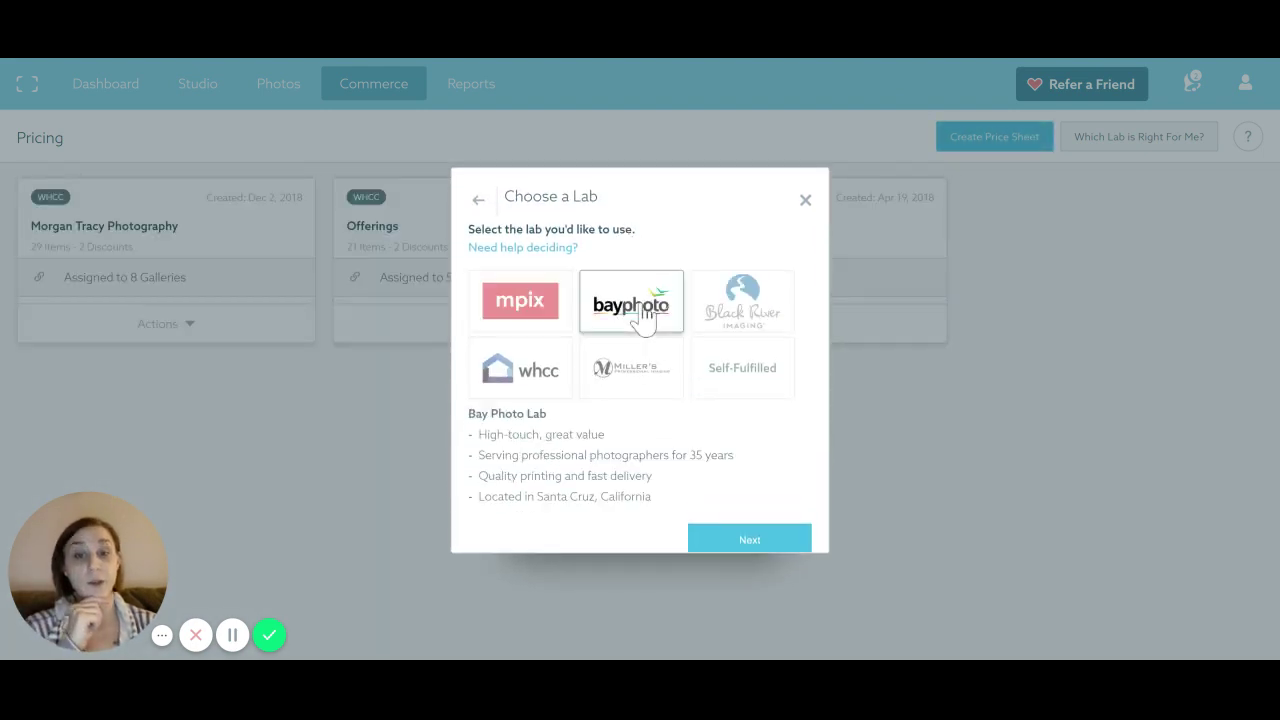
{"action": "left_click", "coordinate": [743, 290]}
{"action": "left_click", "coordinate": [528, 378]}
{"action": "left_click", "coordinate": [520, 310]}
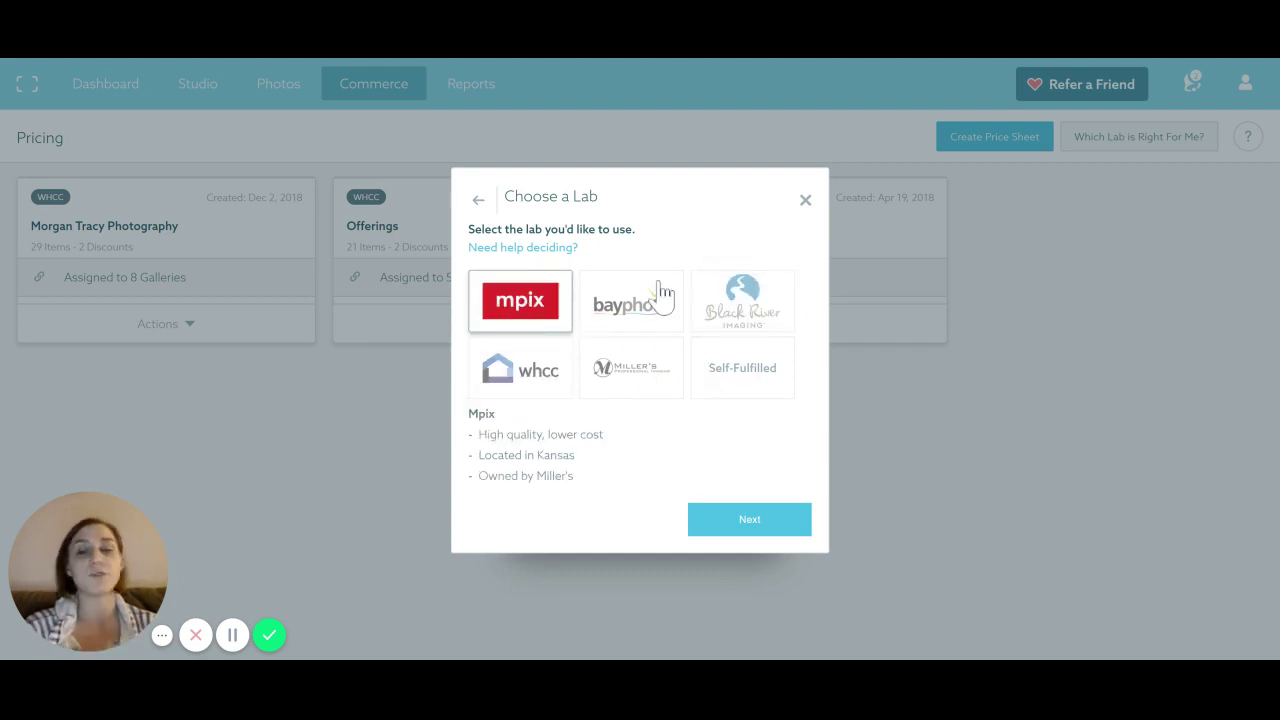
{"action": "left_click", "coordinate": [757, 368]}
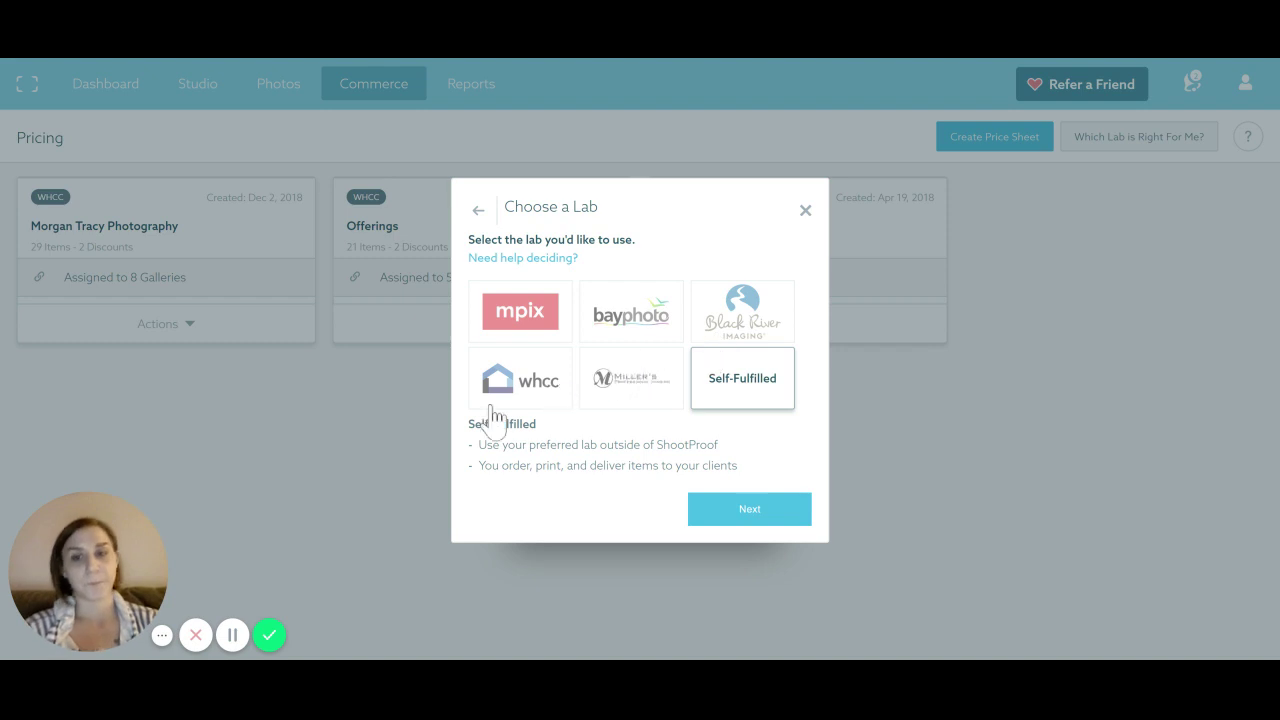
{"action": "left_click", "coordinate": [549, 326]}
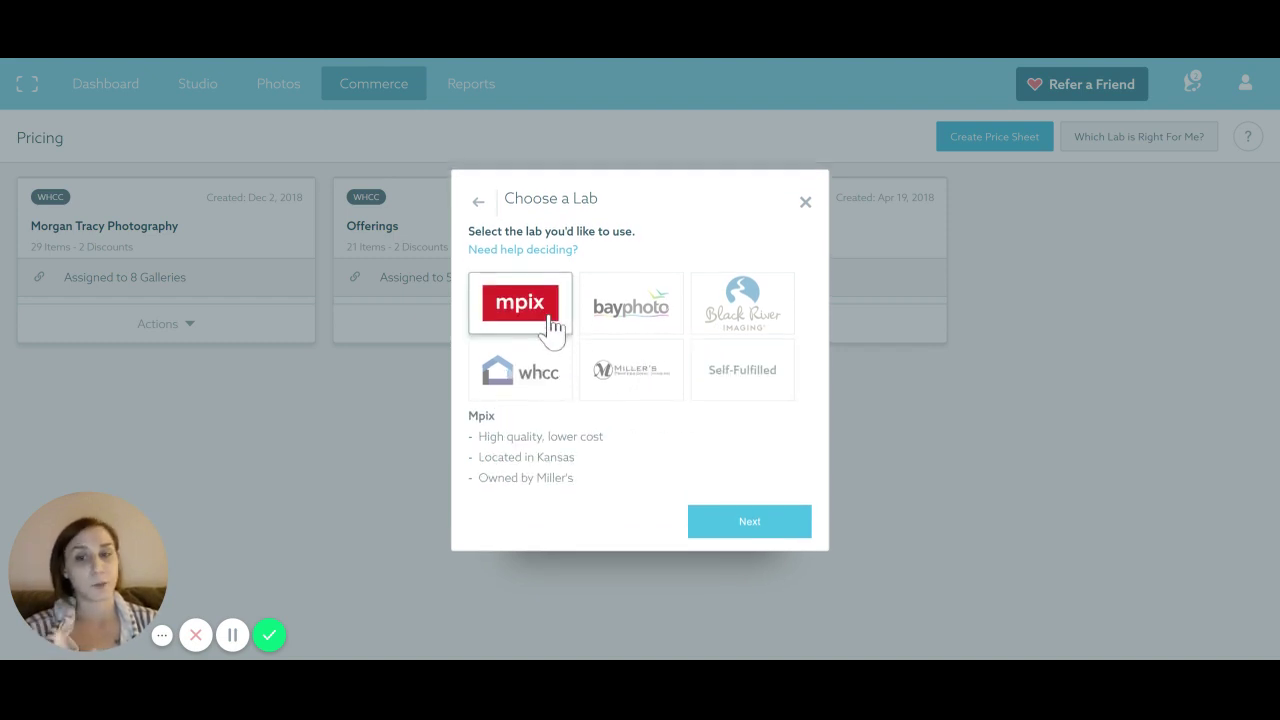
{"action": "left_click", "coordinate": [750, 535]}
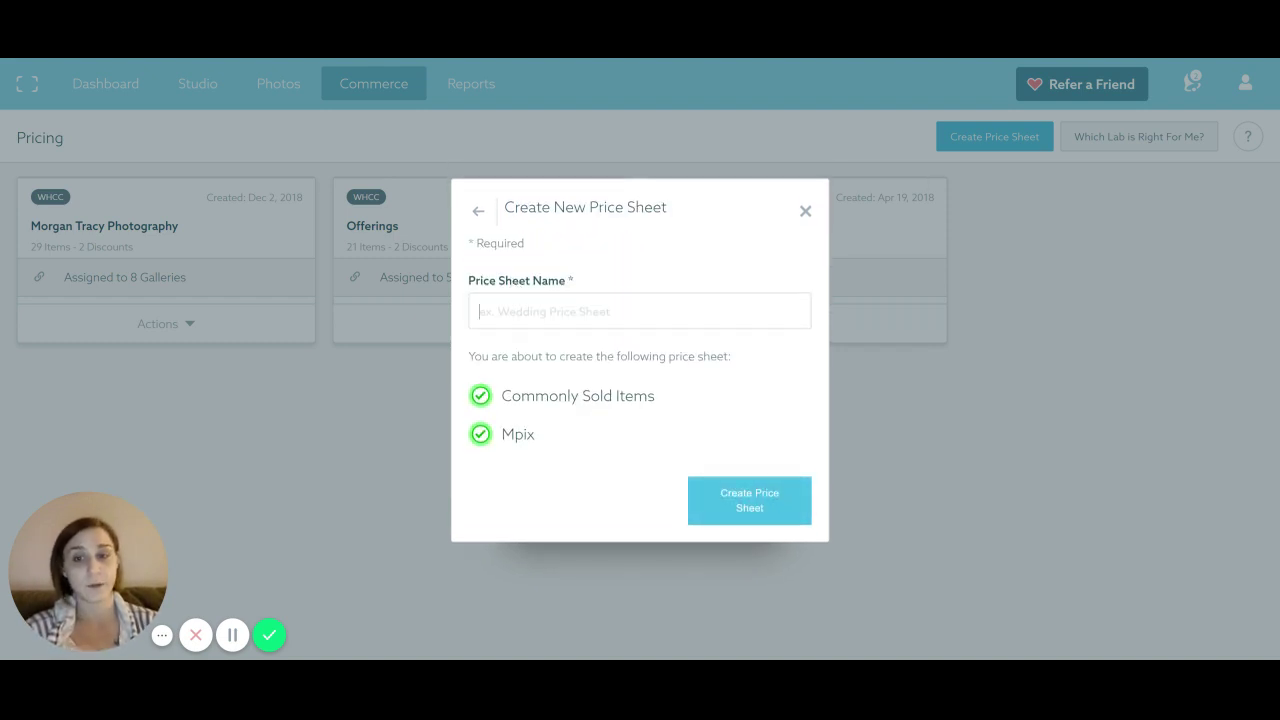
{"action": "type", "text": "Sample"}
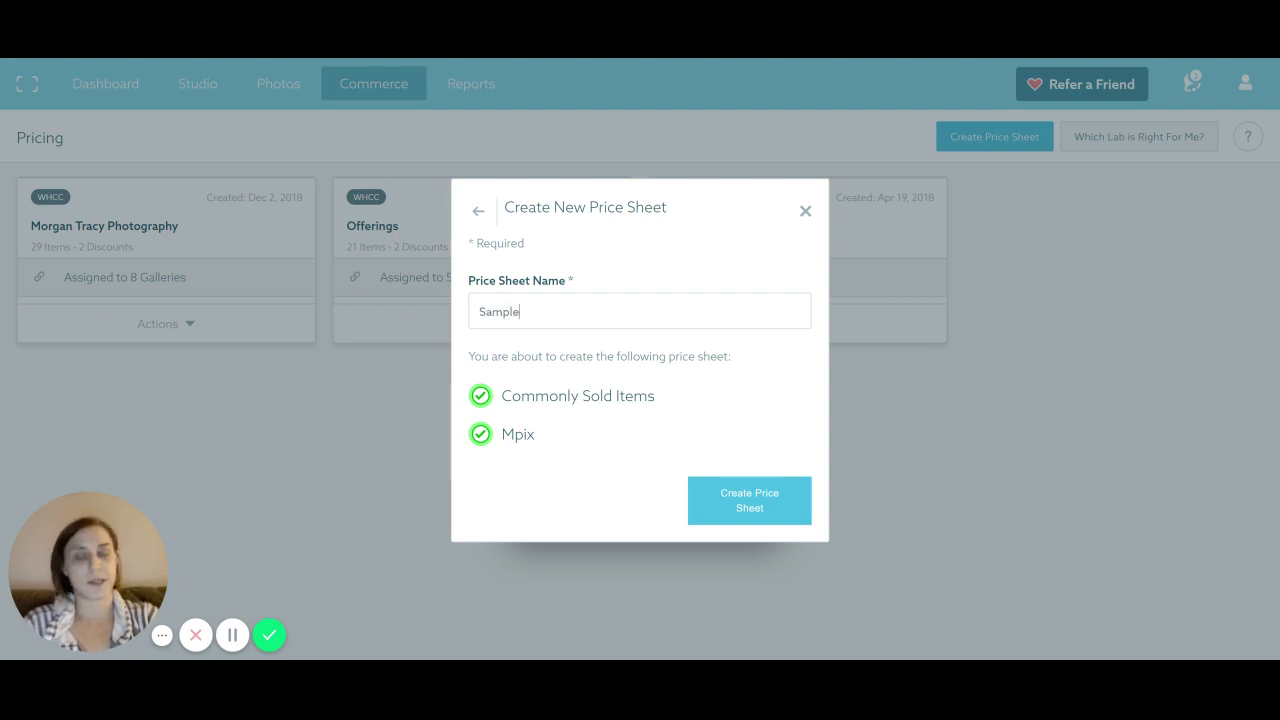
{"action": "left_click", "coordinate": [748, 510]}
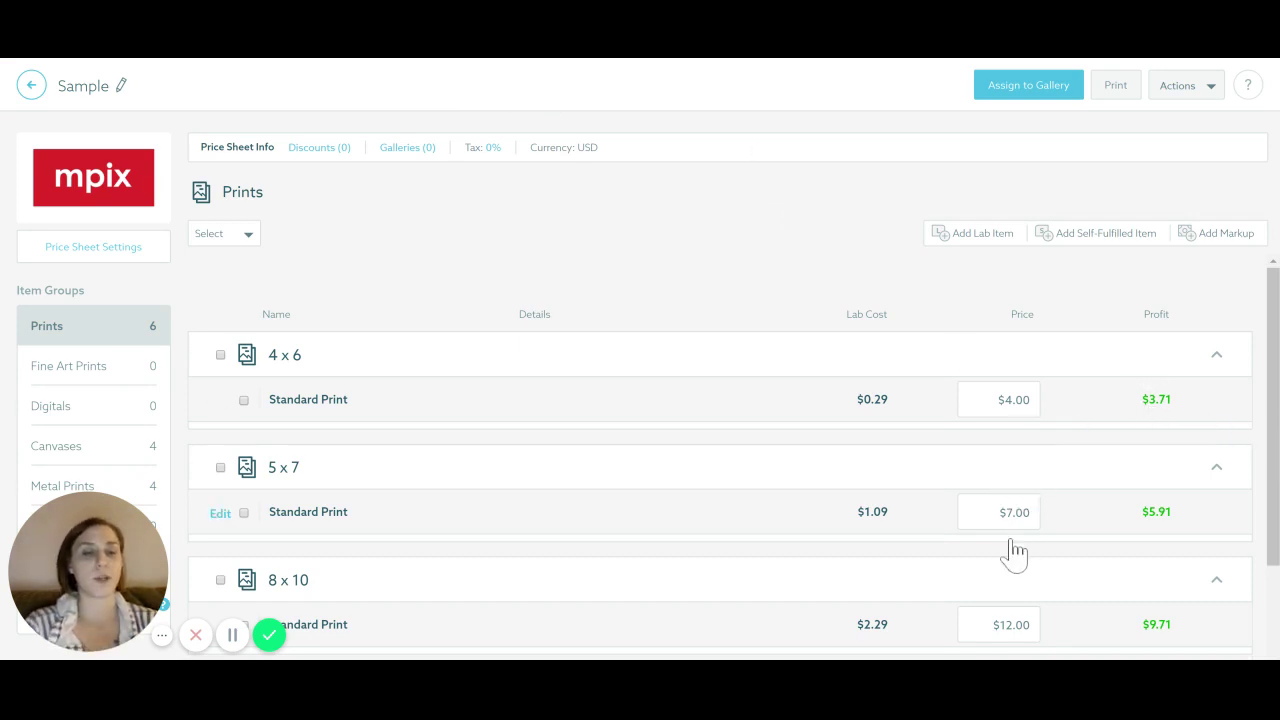
{"action": "scroll", "coordinate": [206, 300], "scroll_direction": "down", "scroll_amount": 3}
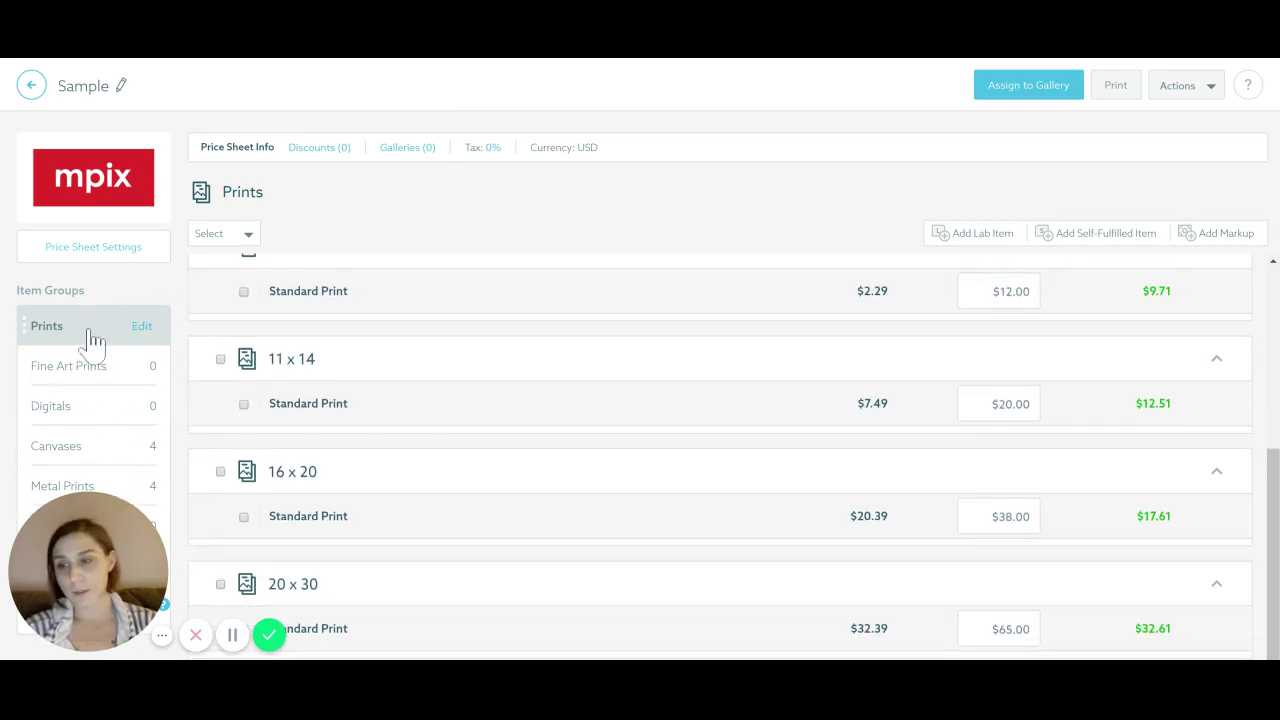
{"action": "left_click", "coordinate": [60, 250]}
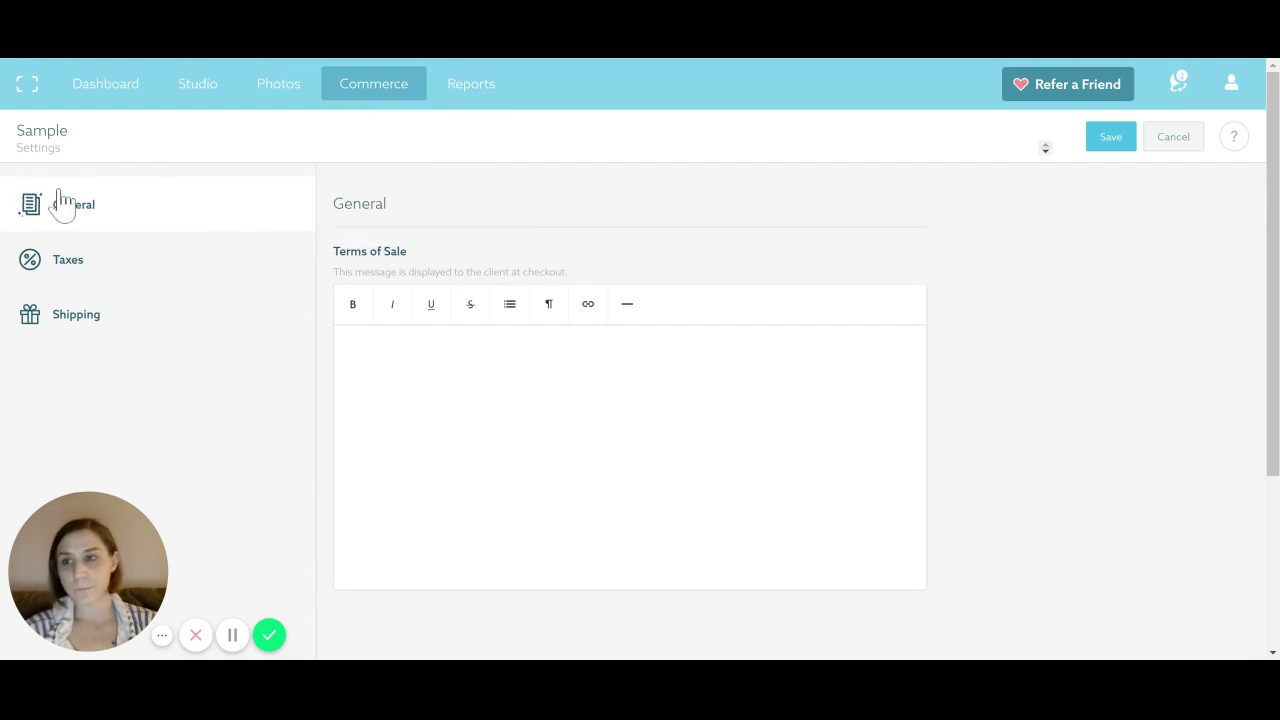
{"action": "left_click", "coordinate": [62, 266]}
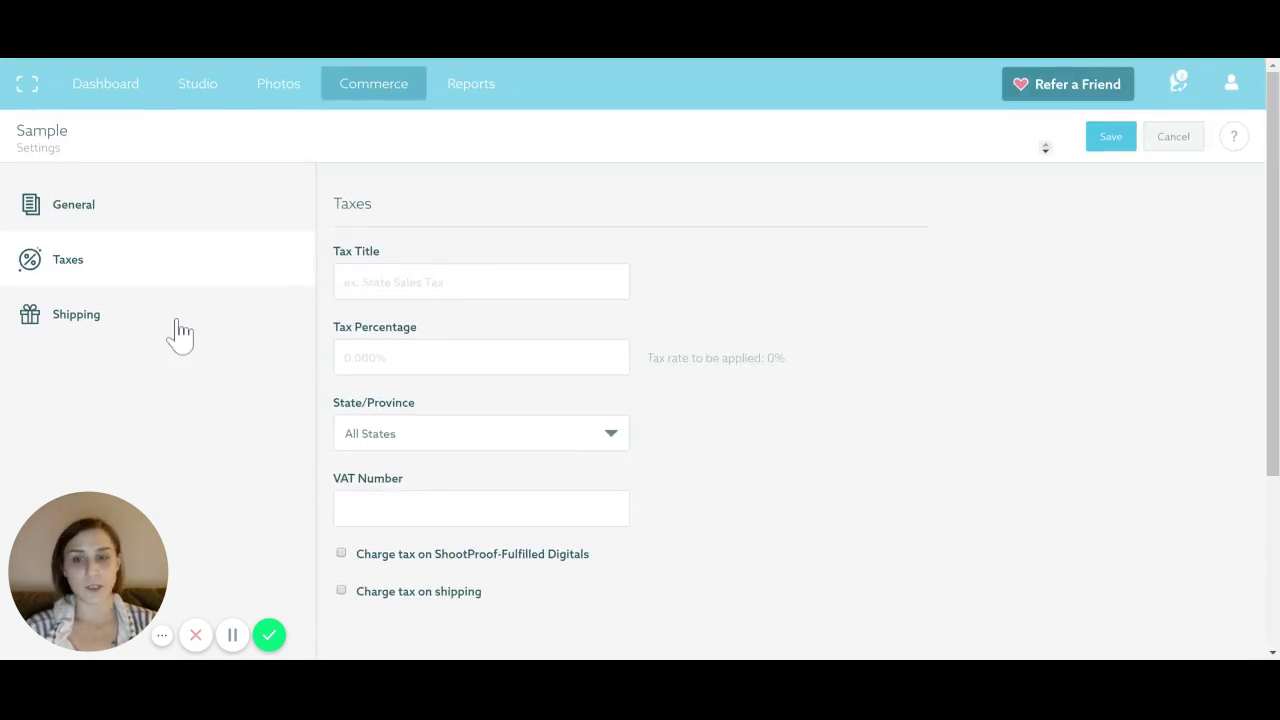
{"action": "left_click", "coordinate": [108, 320]}
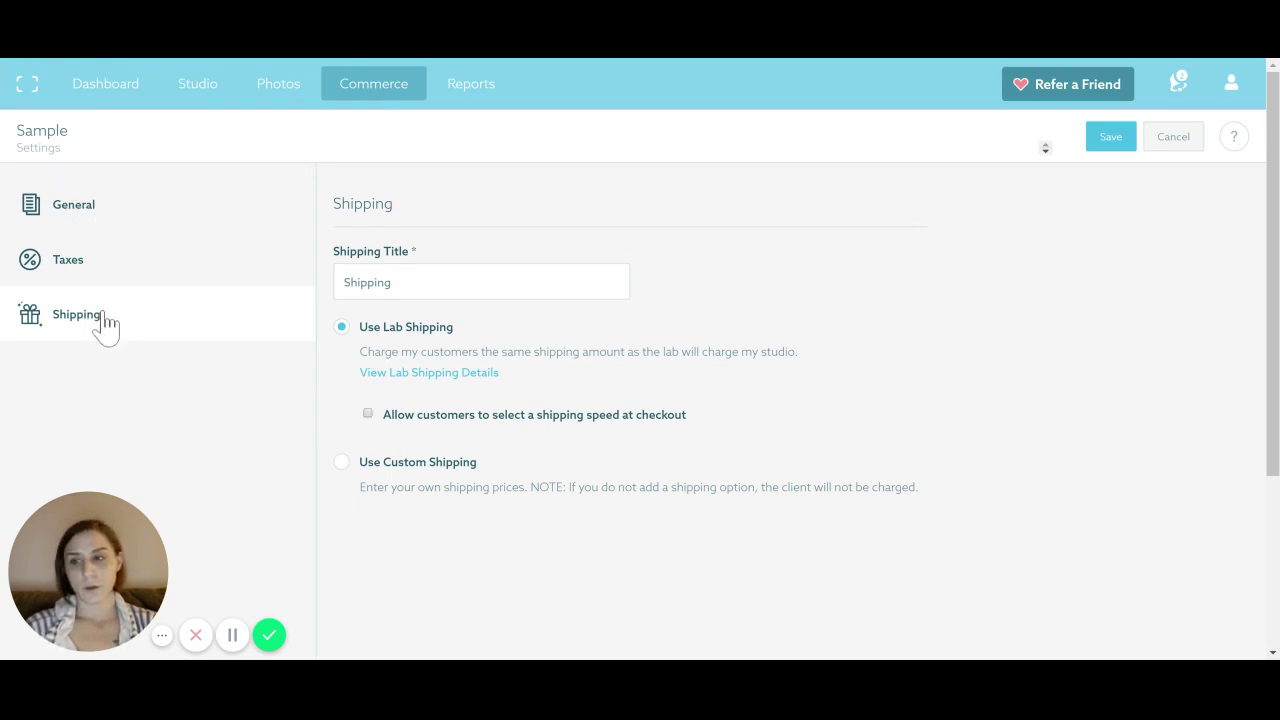
{"action": "left_click", "coordinate": [70, 258]}
{"action": "left_click", "coordinate": [87, 205]}
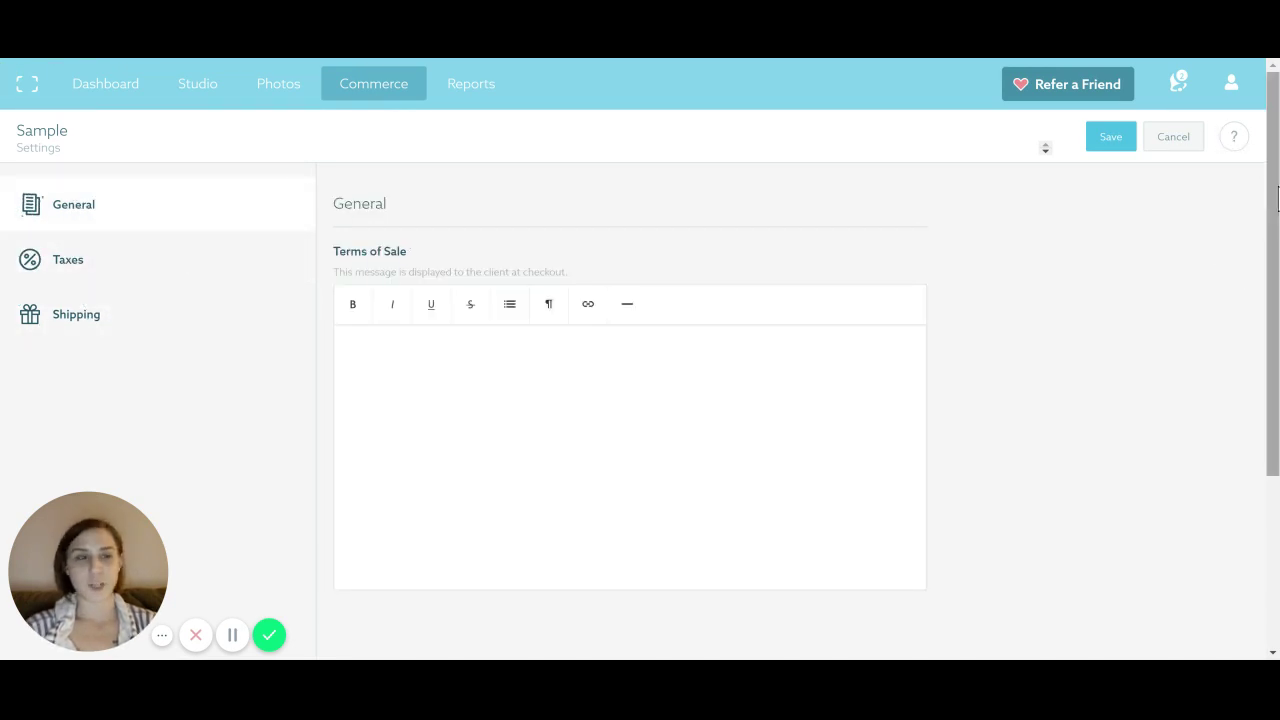
{"action": "left_click", "coordinate": [1191, 137]}
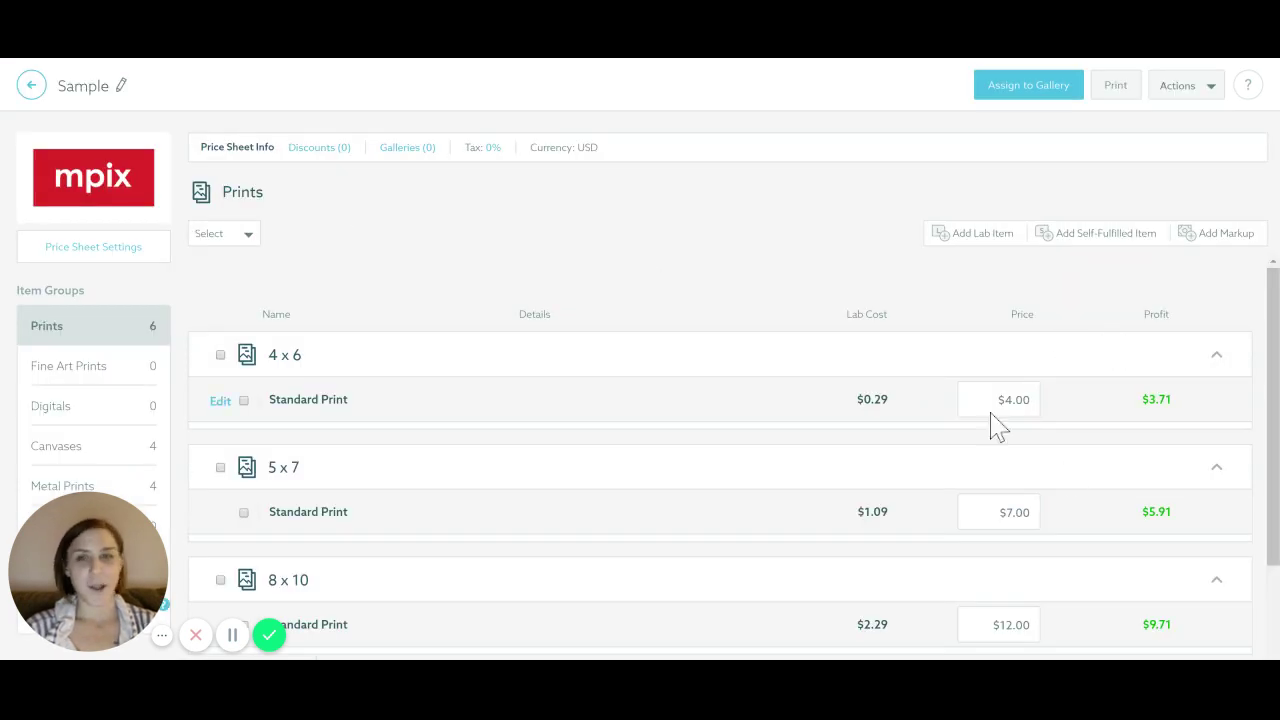
Open the prints Markup Tool, keep prices unrounded, and preview a 200% markup
{"action": "left_click", "coordinate": [1218, 238]}
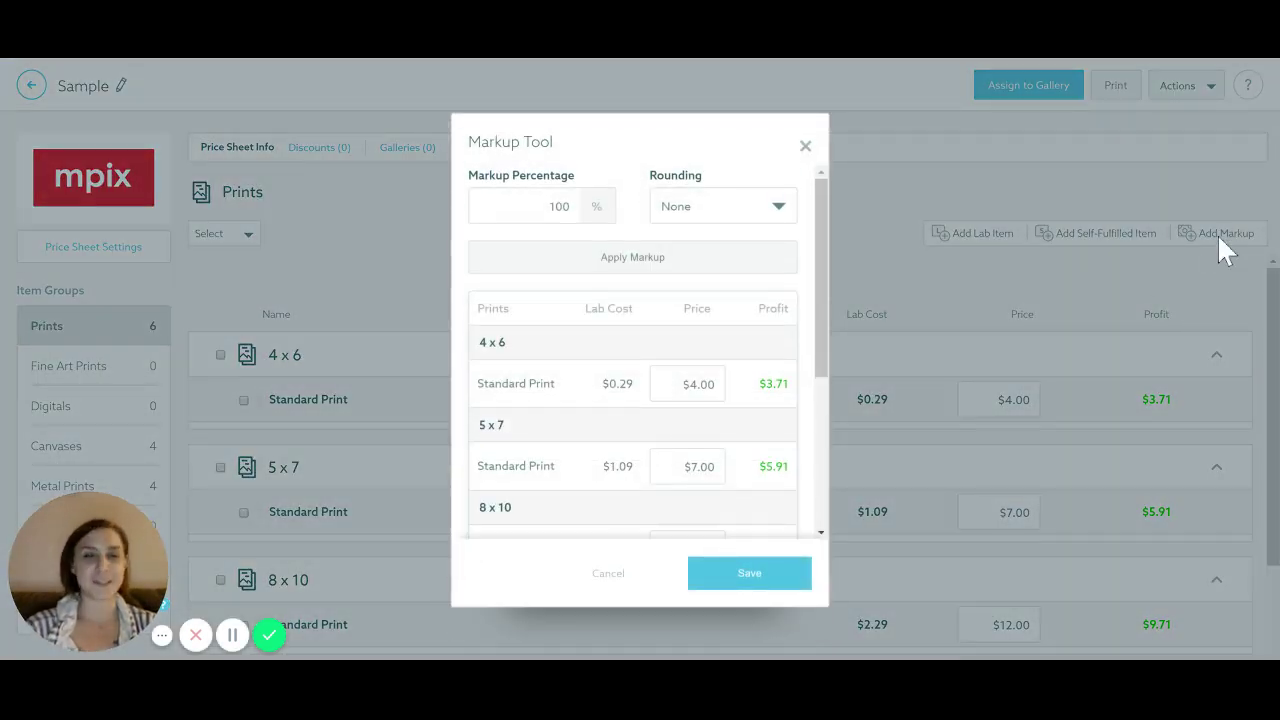
{"action": "scroll", "coordinate": [614, 249], "scroll_direction": "down", "scroll_amount": 5}
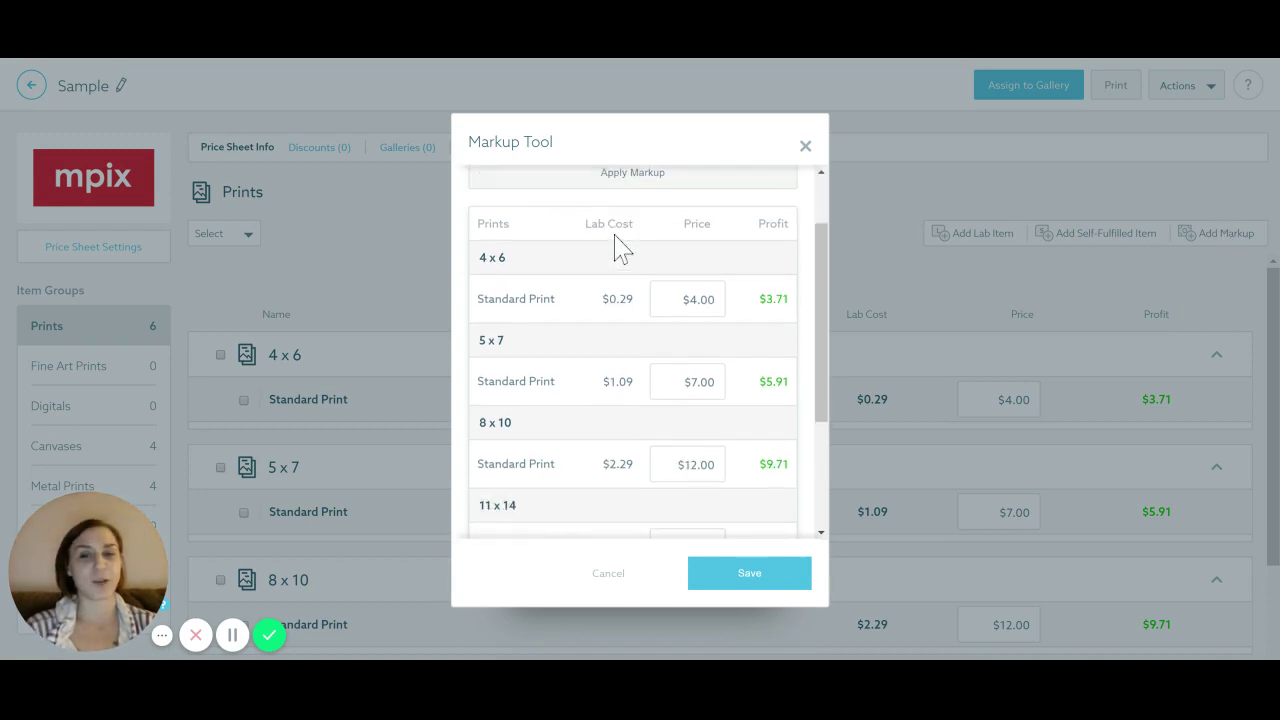
{"action": "scroll", "coordinate": [614, 249], "scroll_direction": "up", "scroll_amount": 5}
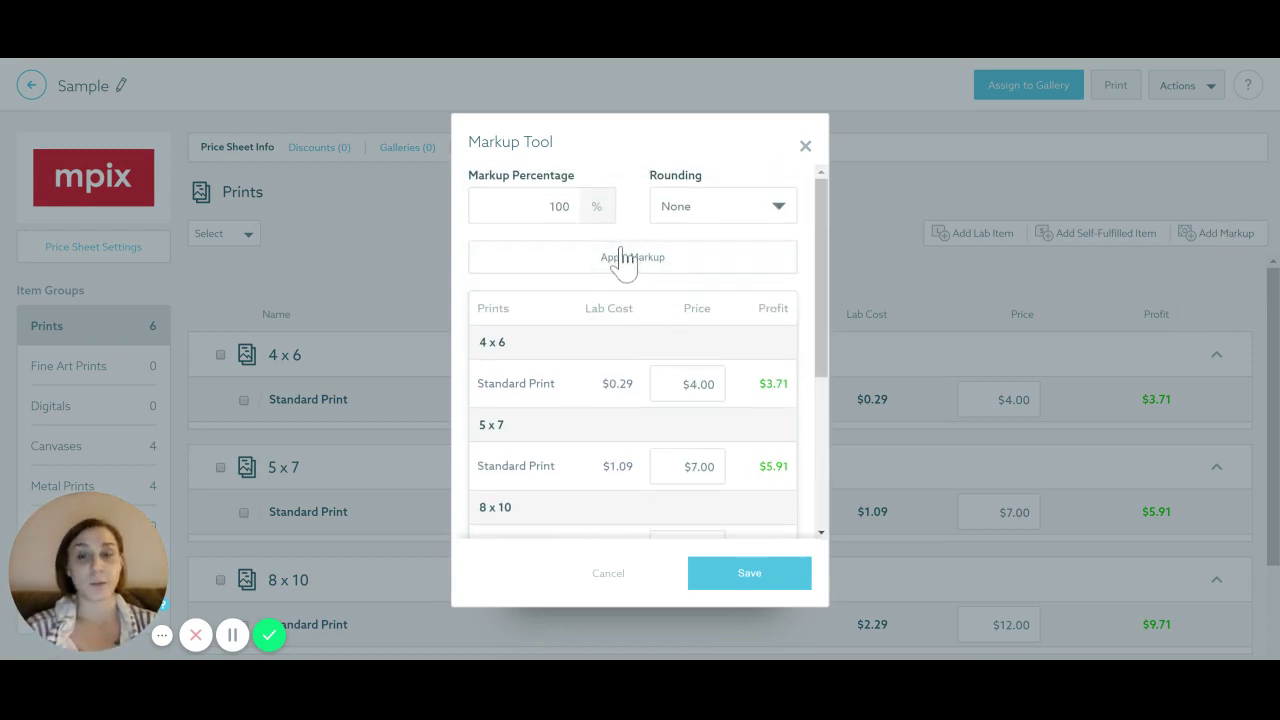
{"action": "left_click", "coordinate": [706, 210]}
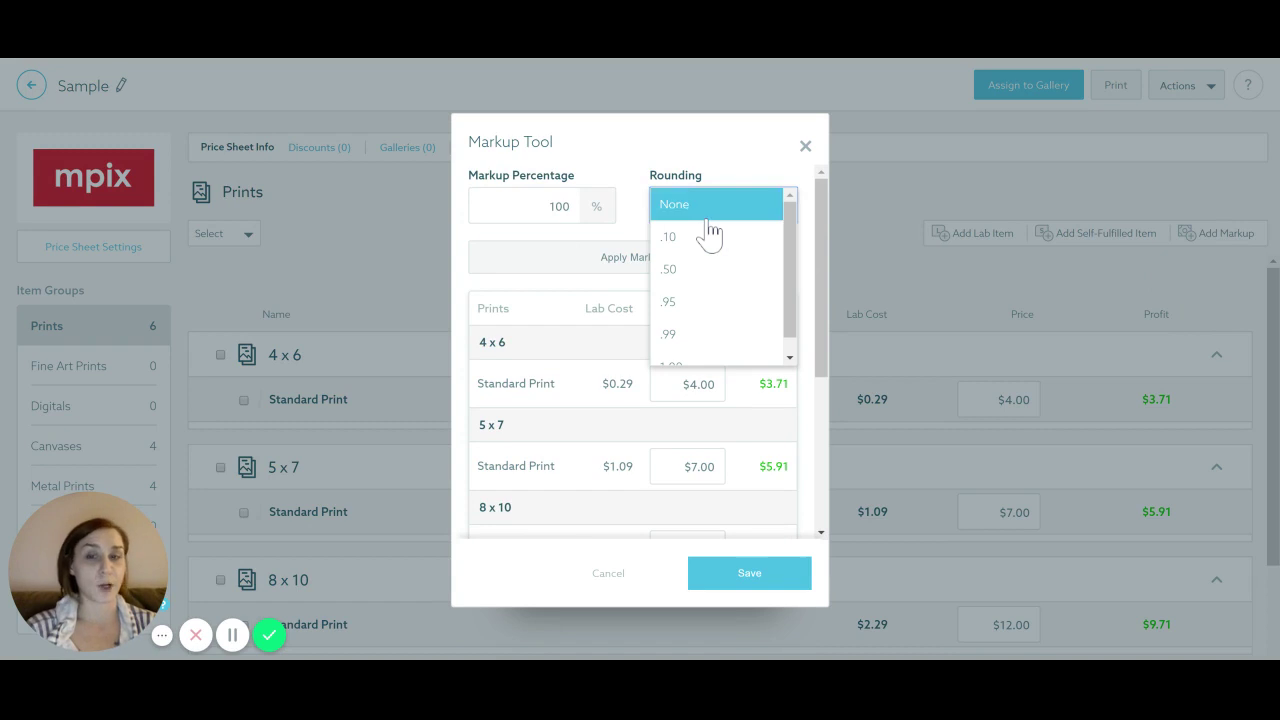
{"action": "left_click", "coordinate": [706, 212]}
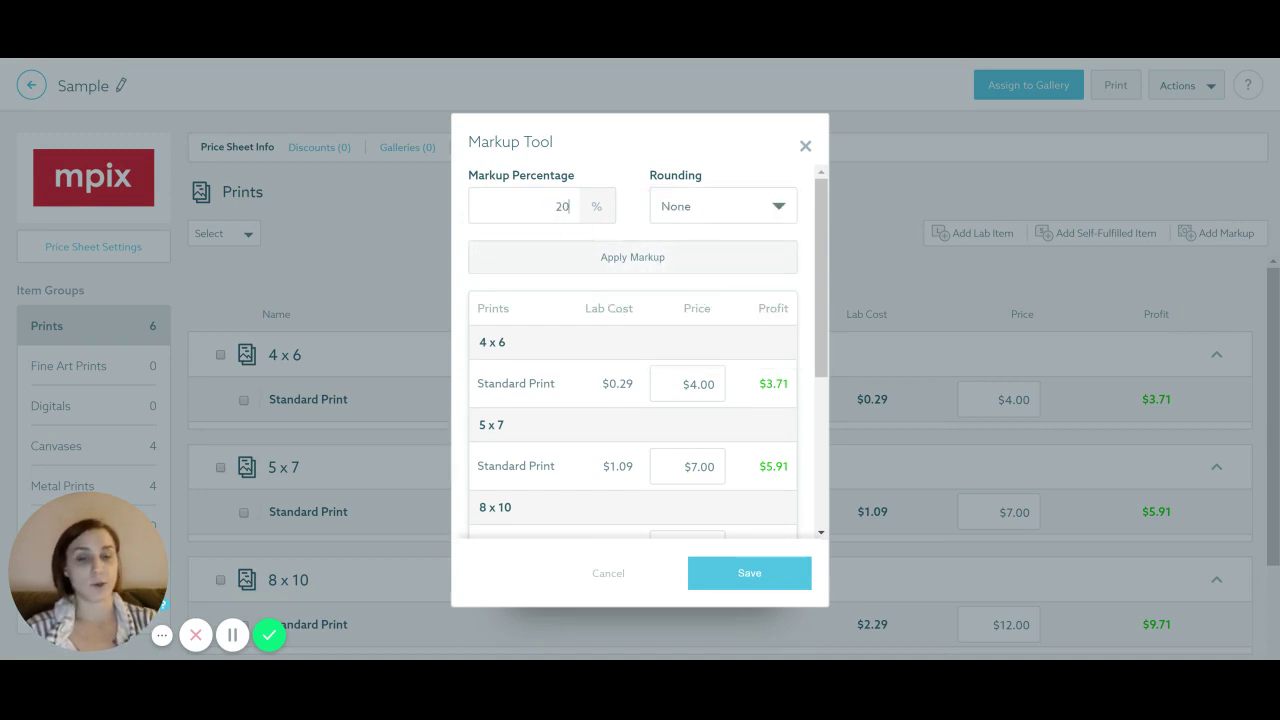
{"action": "left_click", "coordinate": [613, 260]}
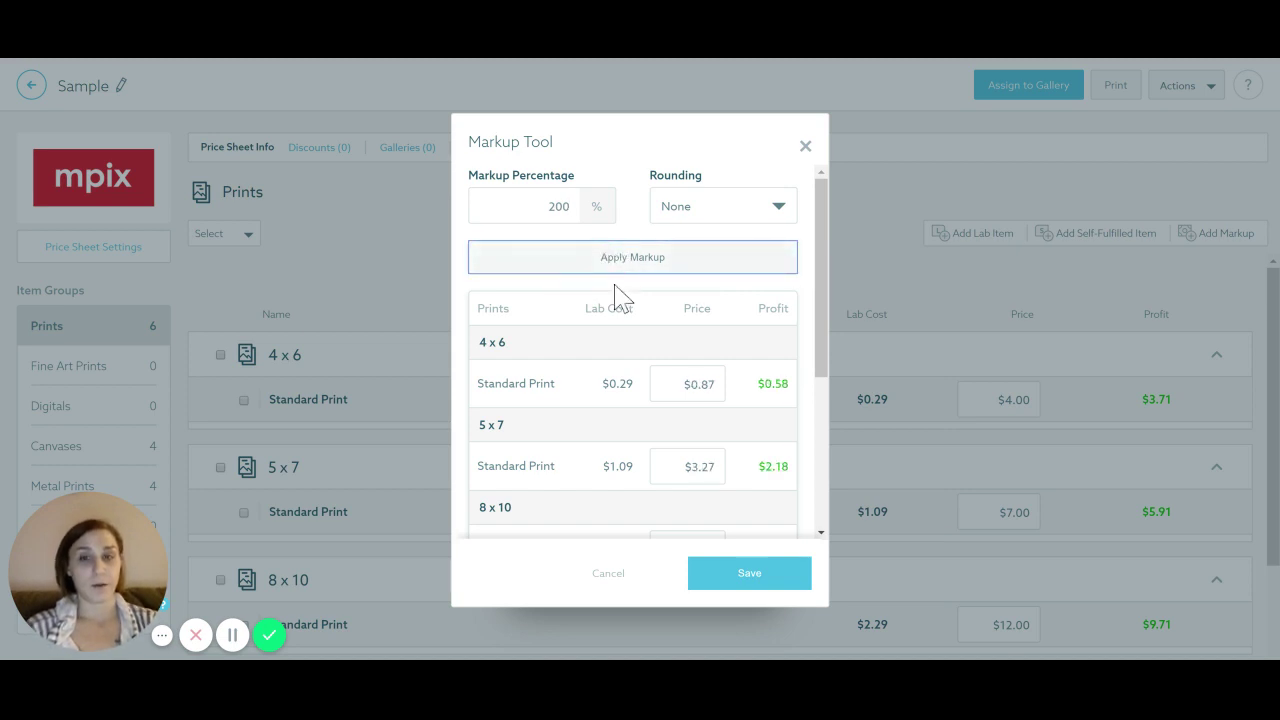
Preview 500%, 1000% and 1500% markups, then close the Markup Tool without saving
{"action": "double_click", "coordinate": [558, 206]}
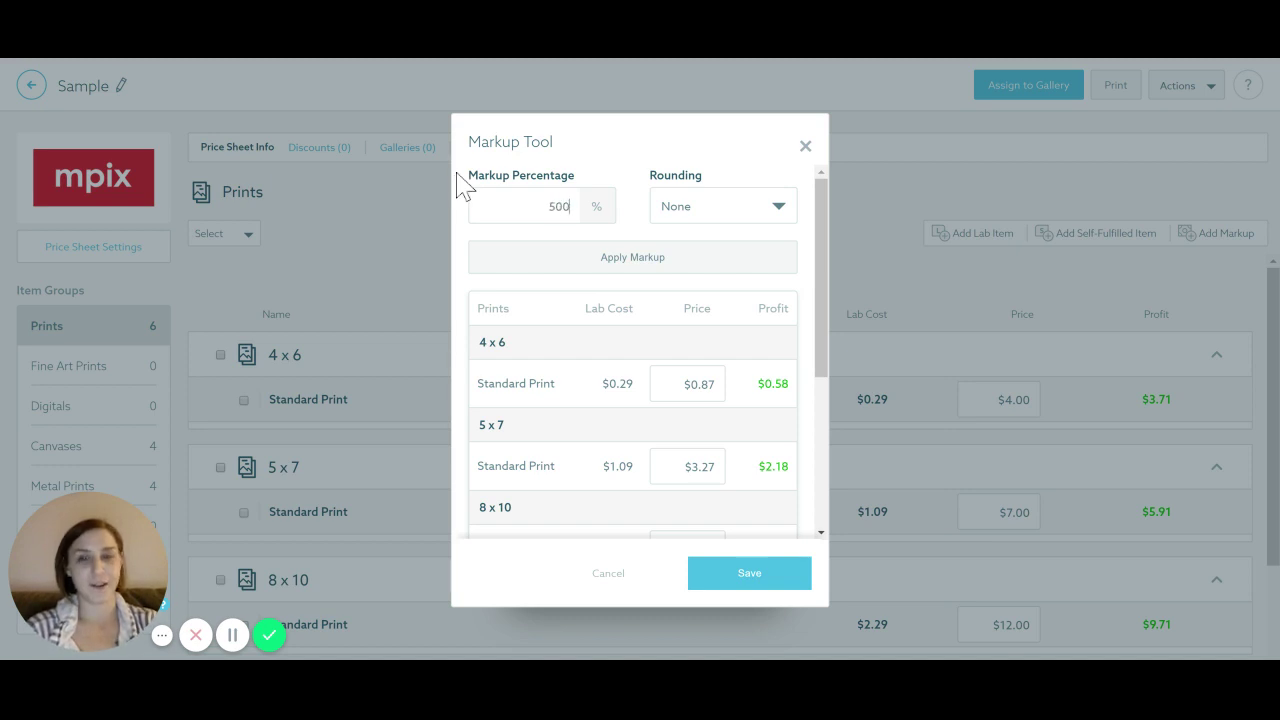
{"action": "left_click", "coordinate": [648, 264]}
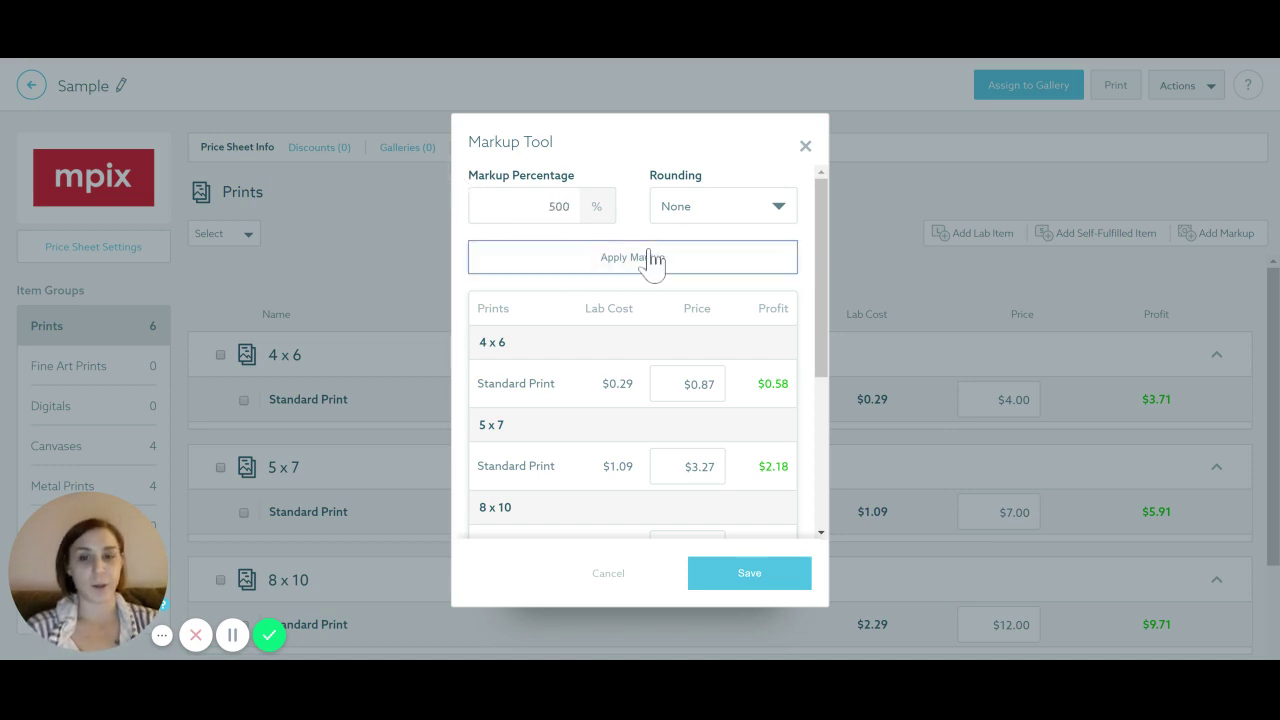
{"action": "double_click", "coordinate": [578, 207]}
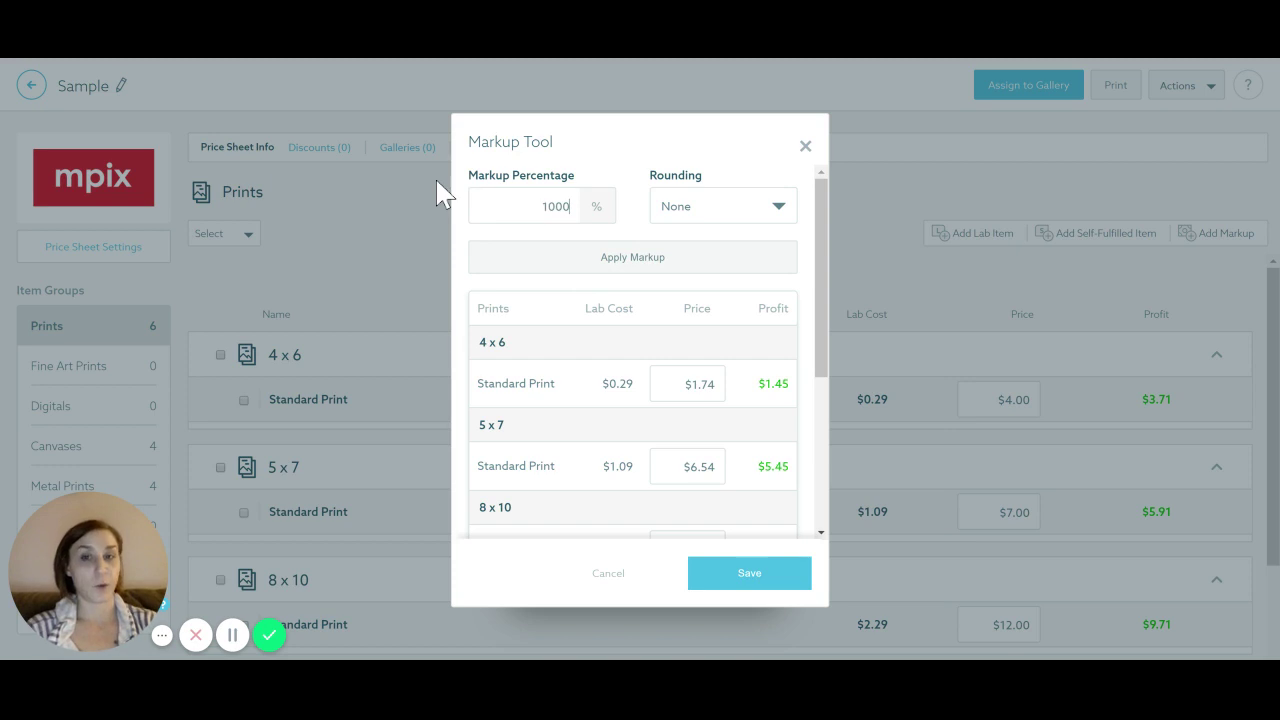
{"action": "left_click", "coordinate": [645, 258]}
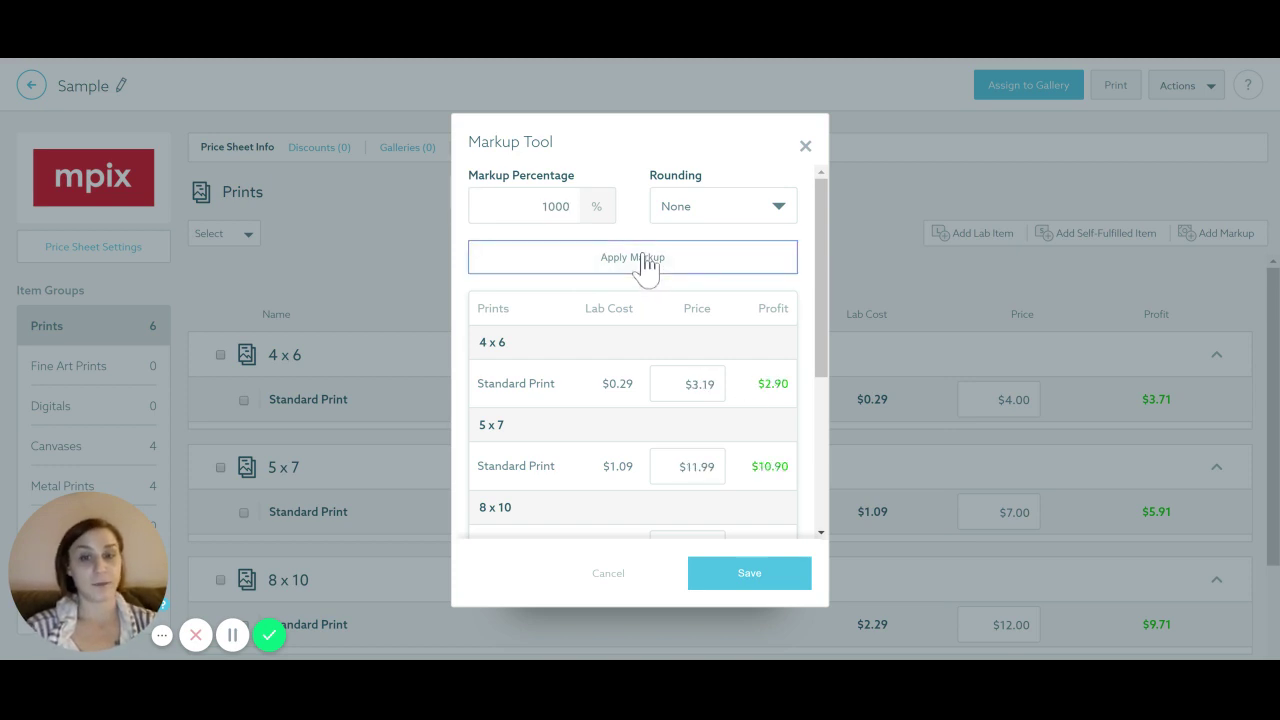
{"action": "double_click", "coordinate": [583, 208]}
{"action": "type", "text": "1"}
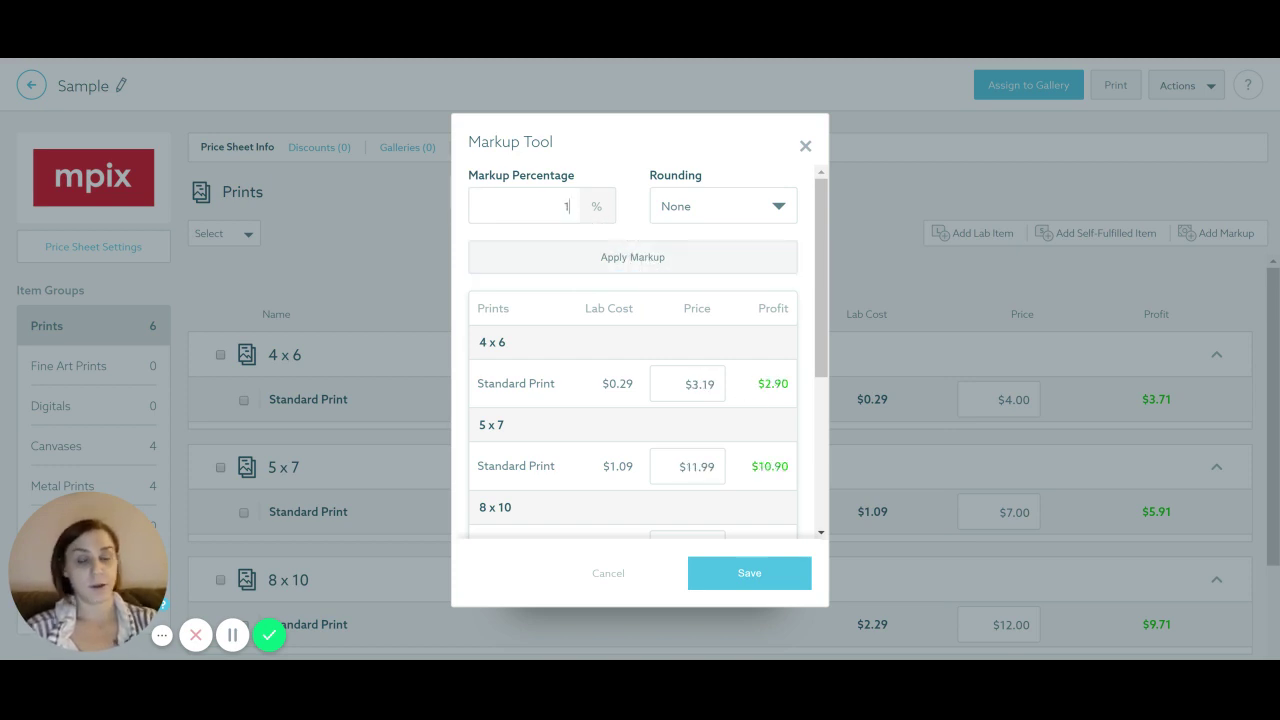
{"action": "left_click", "coordinate": [584, 263]}
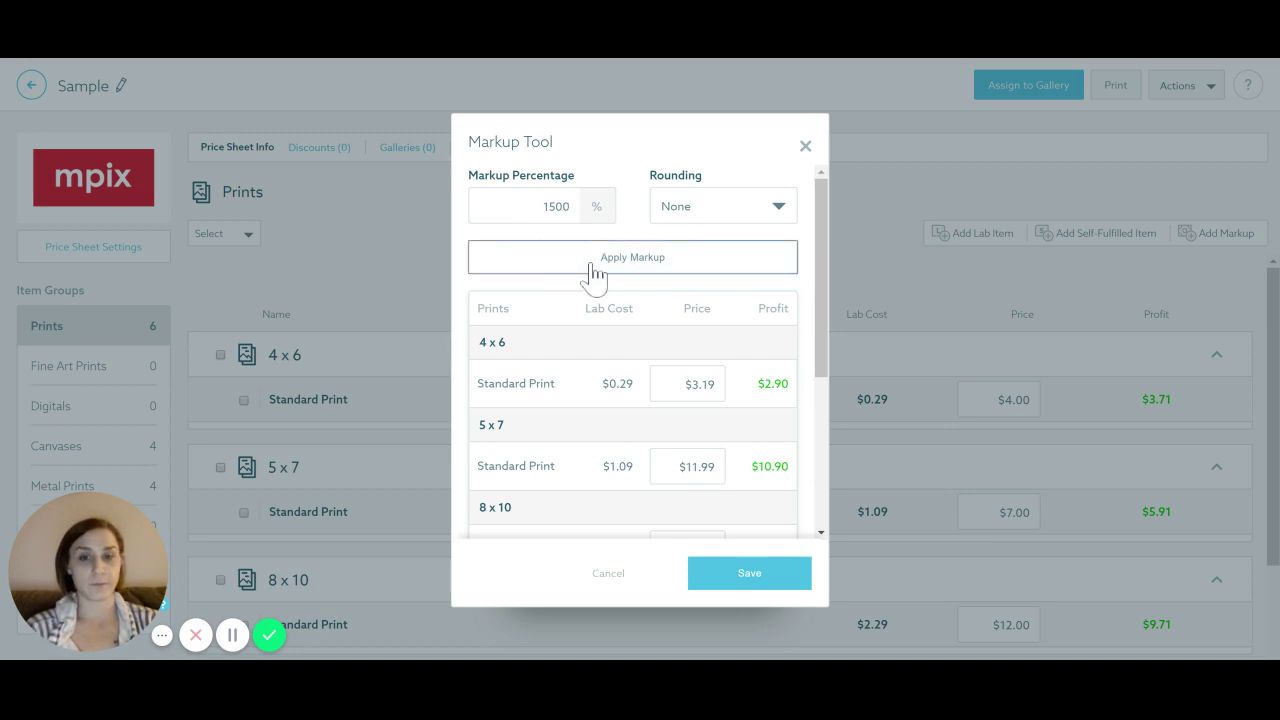
{"action": "scroll", "coordinate": [671, 414], "scroll_direction": "down", "scroll_amount": 5}
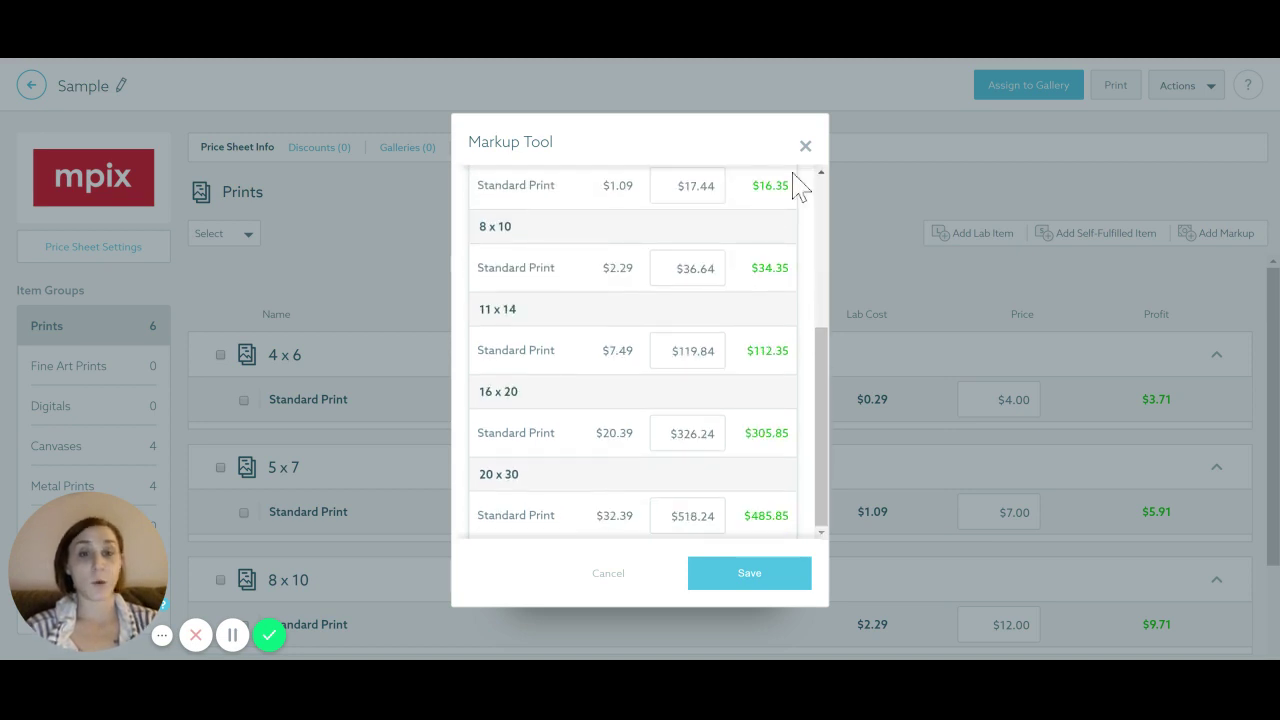
{"action": "left_click", "coordinate": [806, 148]}
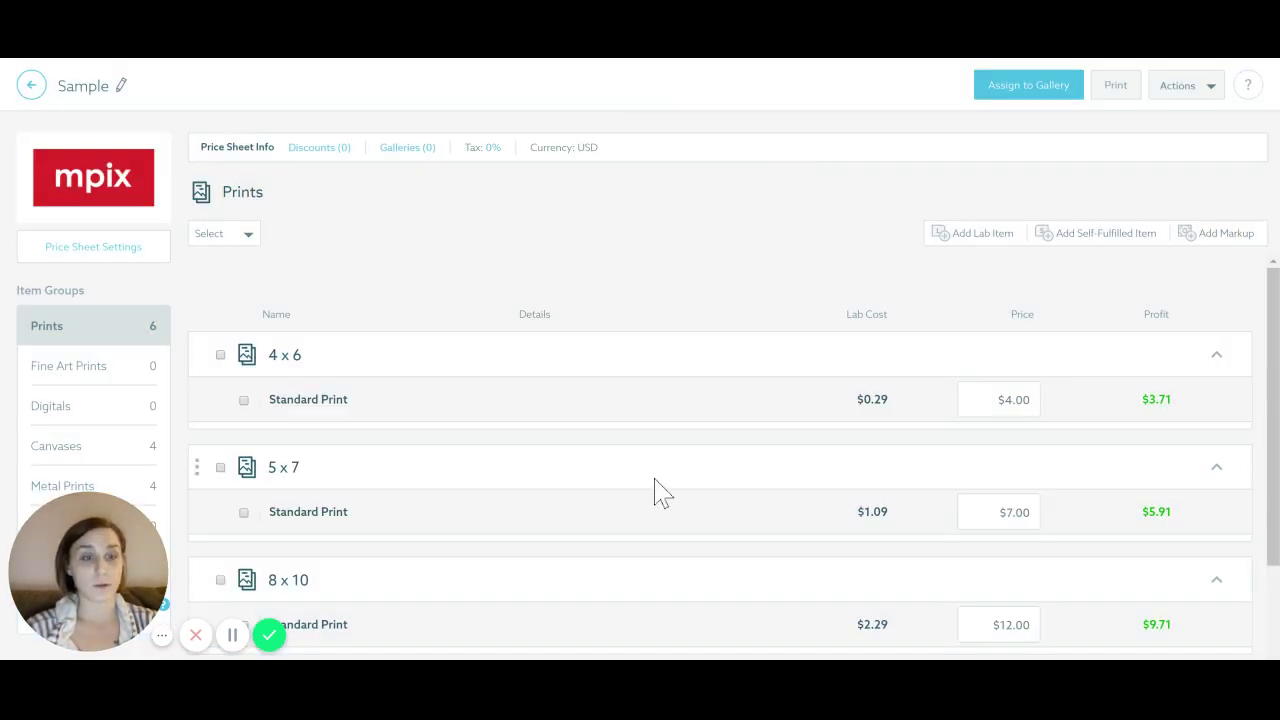
Change the 4 x 6 Standard Print price to $6.00, giving $5.71 profit
{"action": "left_click", "coordinate": [1030, 399]}
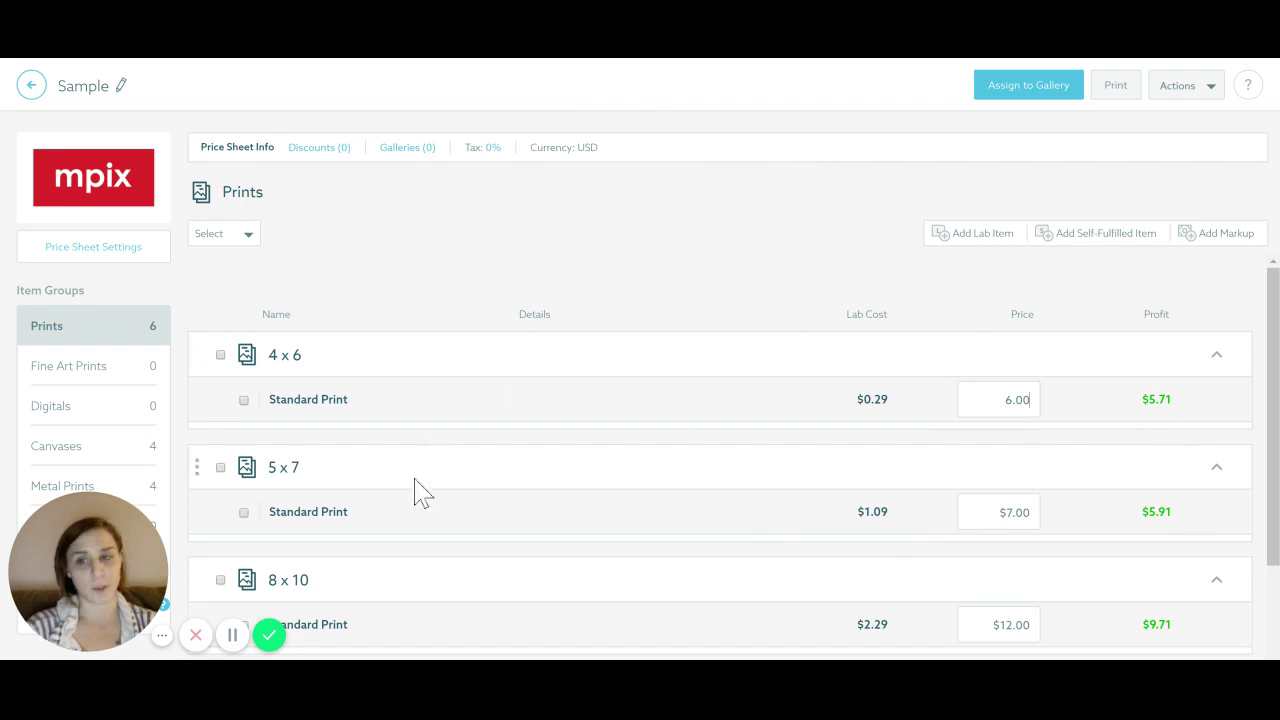
{"action": "scroll", "coordinate": [423, 271], "scroll_direction": "down", "scroll_amount": 3}
{"action": "scroll", "coordinate": [448, 432], "scroll_direction": "up", "scroll_amount": 2}
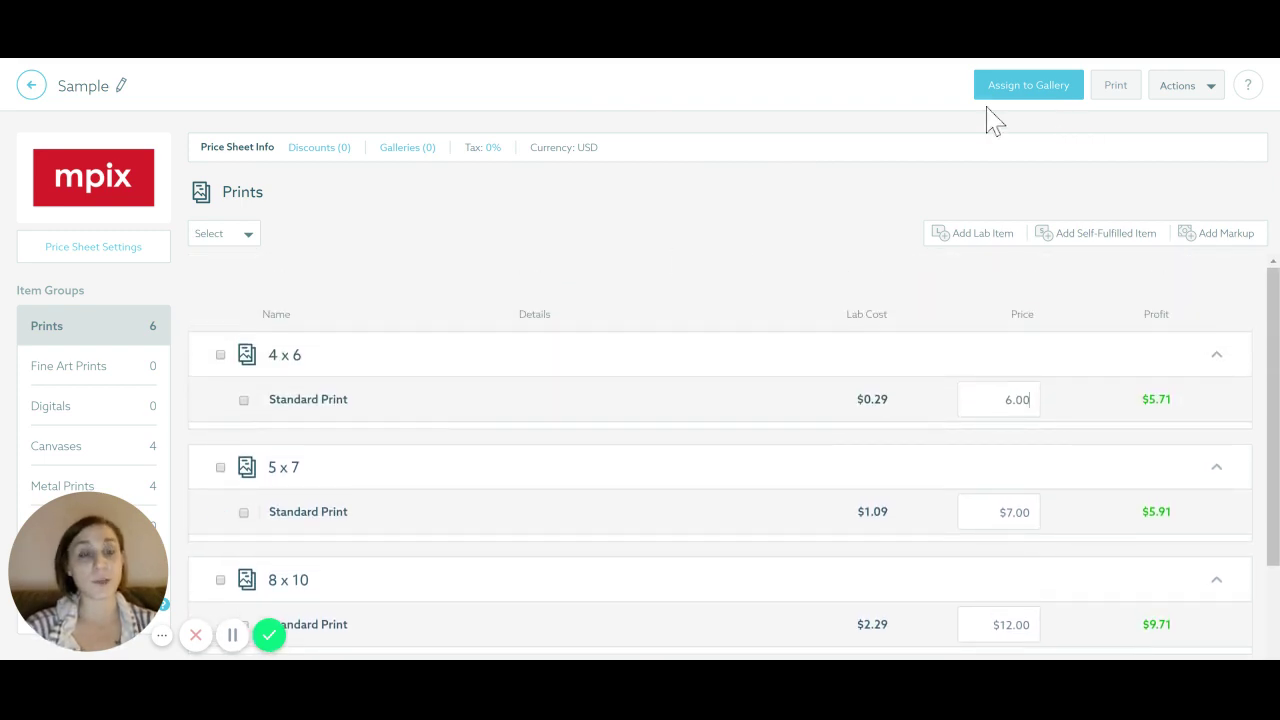
Browse the Add Lab Prints sizes and cancel without adding any
{"action": "left_click", "coordinate": [957, 237]}
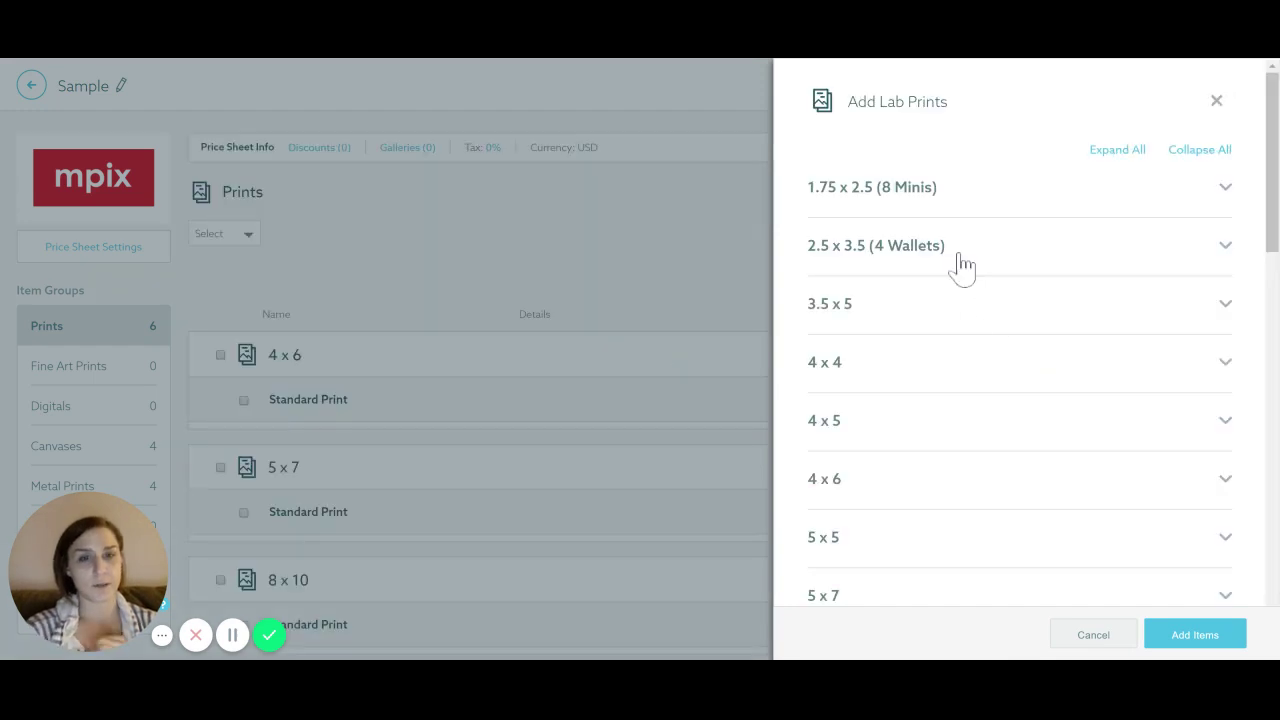
{"action": "scroll", "coordinate": [940, 250], "scroll_direction": "down", "scroll_amount": 12}
{"action": "scroll", "coordinate": [930, 240], "scroll_direction": "down", "scroll_amount": 1}
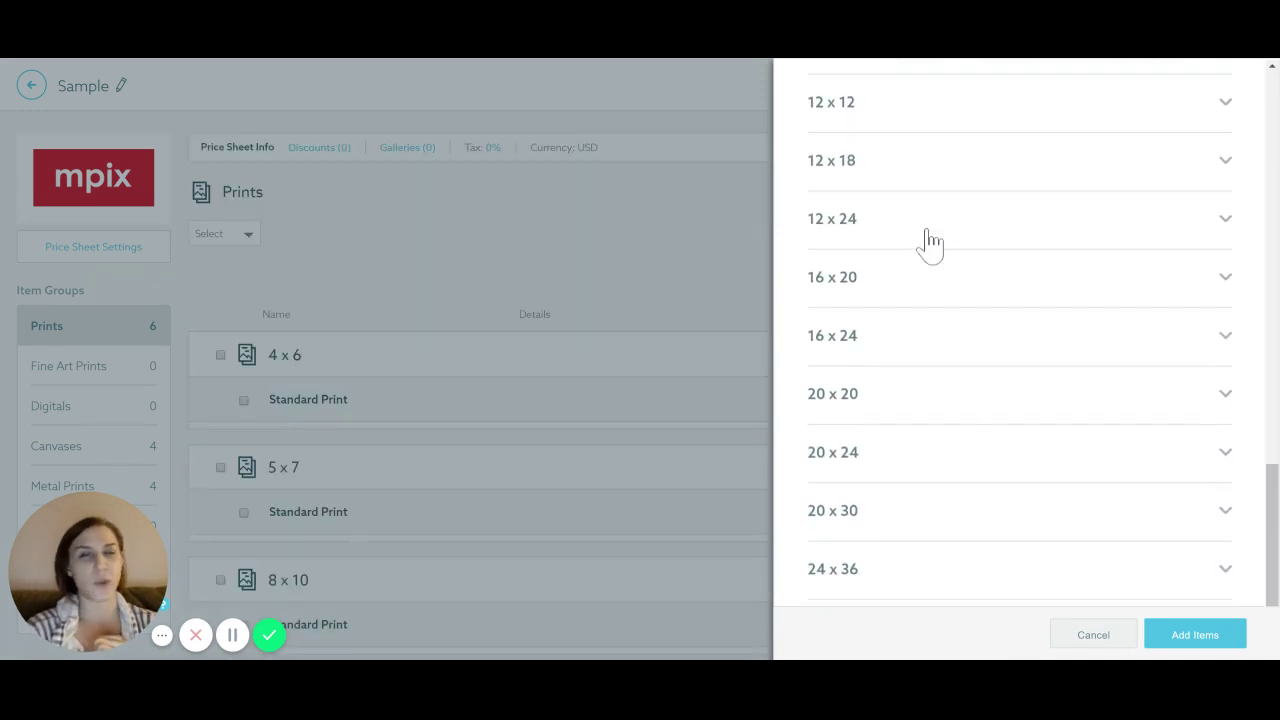
{"action": "left_click", "coordinate": [1097, 636]}
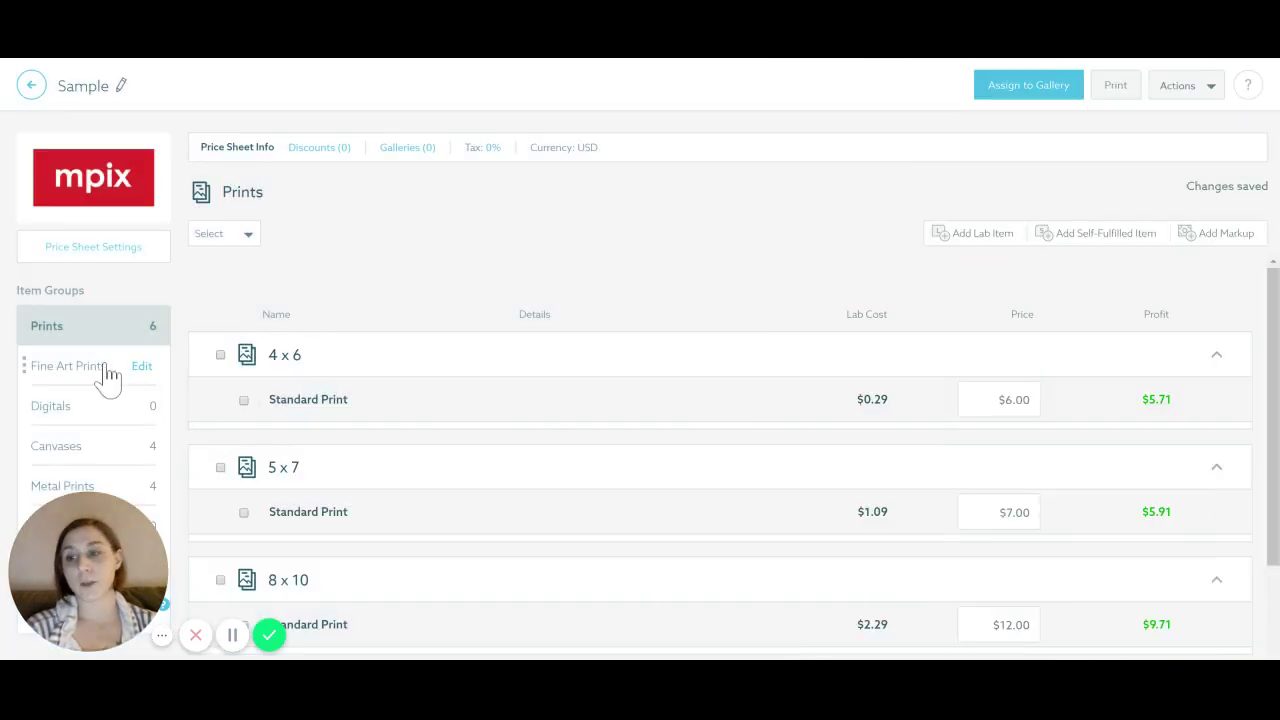
Browse the Fine Art Prints, Canvases and Metal Prints item groups, then go back to the price sheet list
{"action": "left_click", "coordinate": [98, 366]}
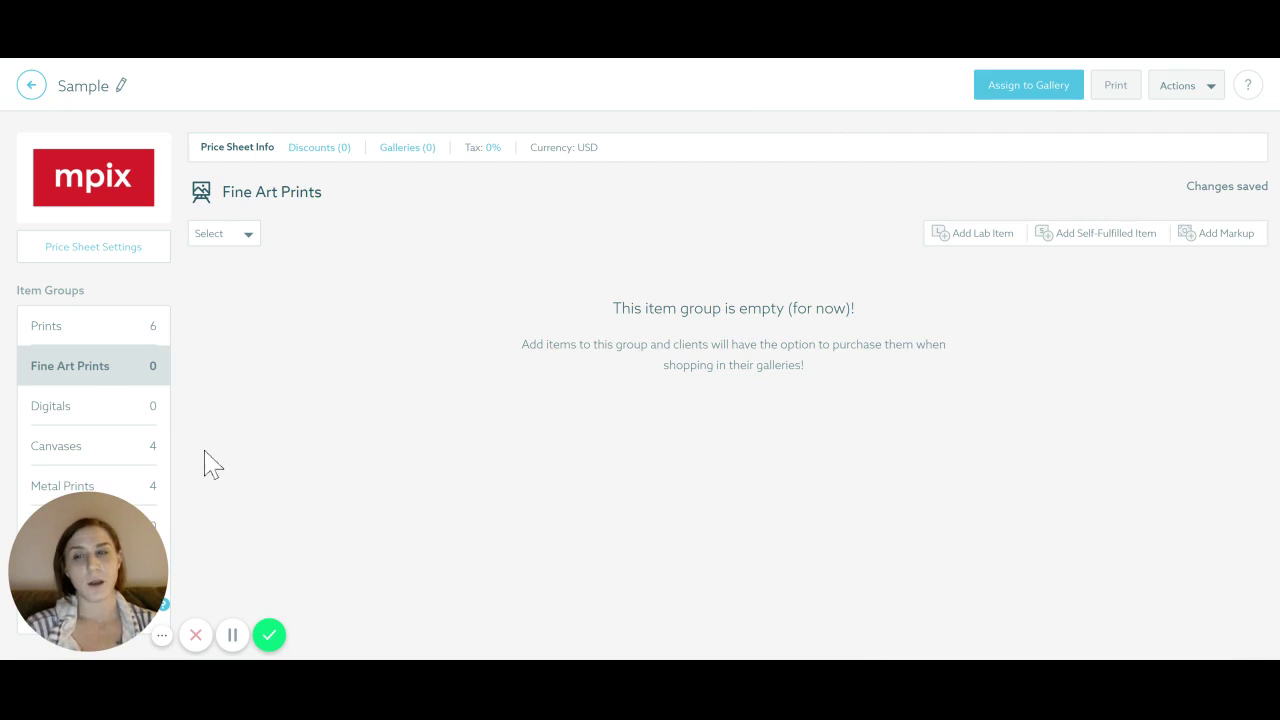
{"action": "left_click", "coordinate": [74, 462]}
{"action": "scroll", "coordinate": [528, 363], "scroll_direction": "down", "scroll_amount": 3}
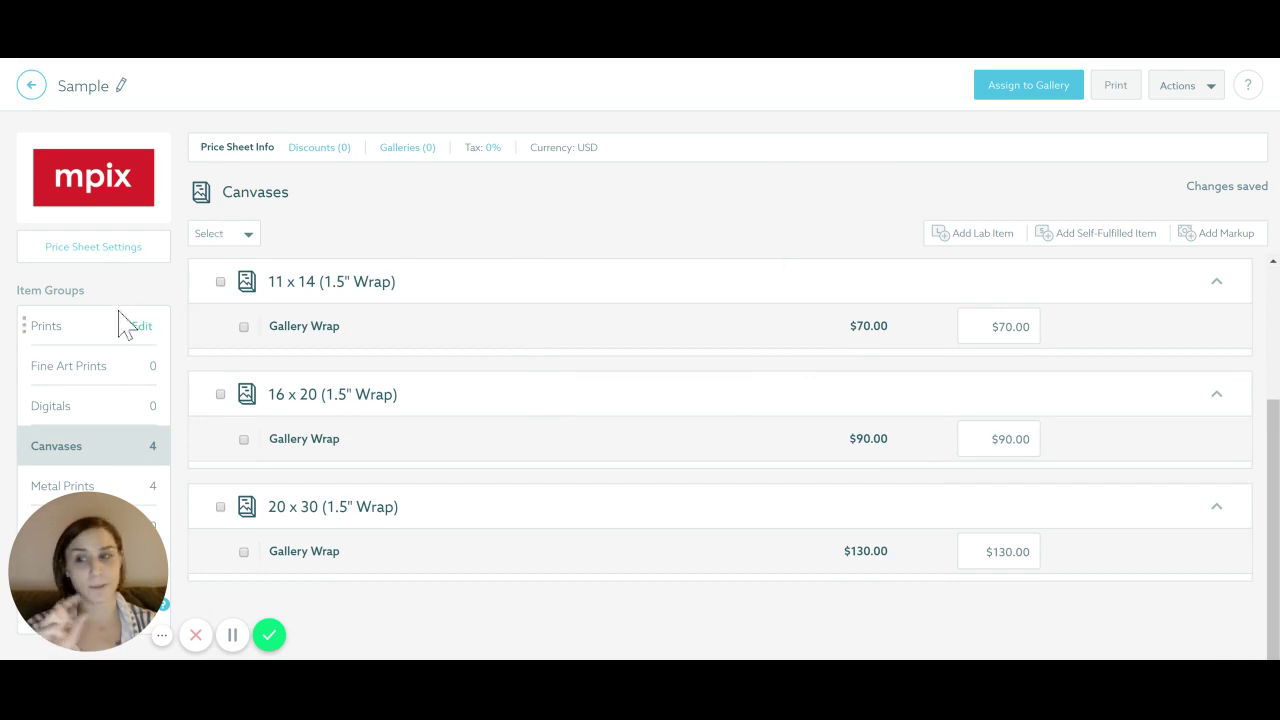
{"action": "left_click", "coordinate": [44, 480]}
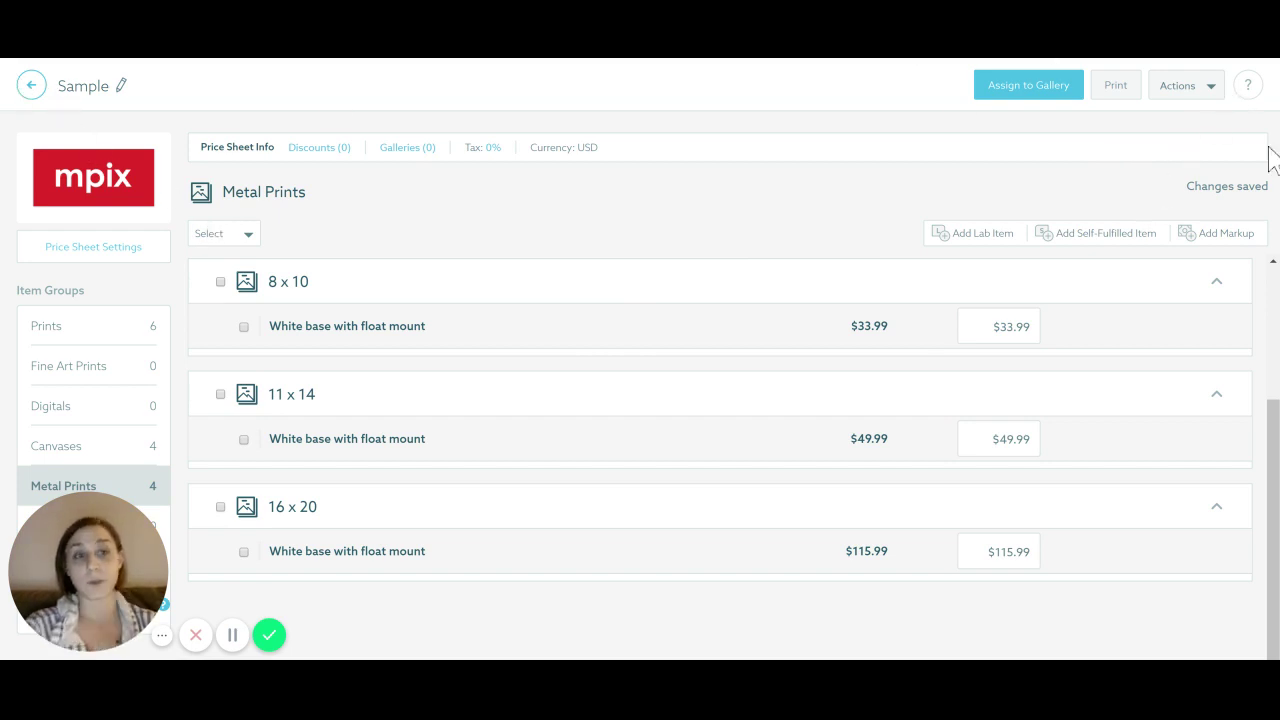
{"action": "left_click", "coordinate": [31, 88]}
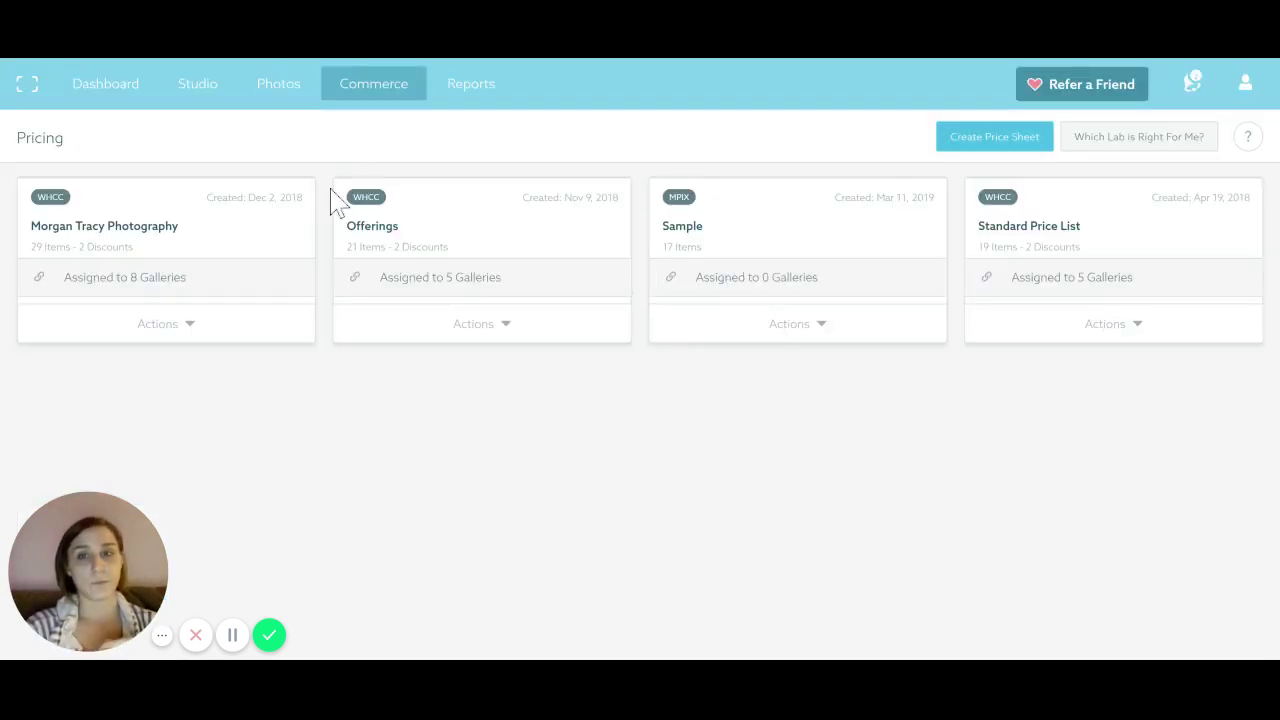
Review the Commerce Payments transaction history, then view the Invoices introduction page
{"action": "mouse_move", "coordinate": [363, 86]}
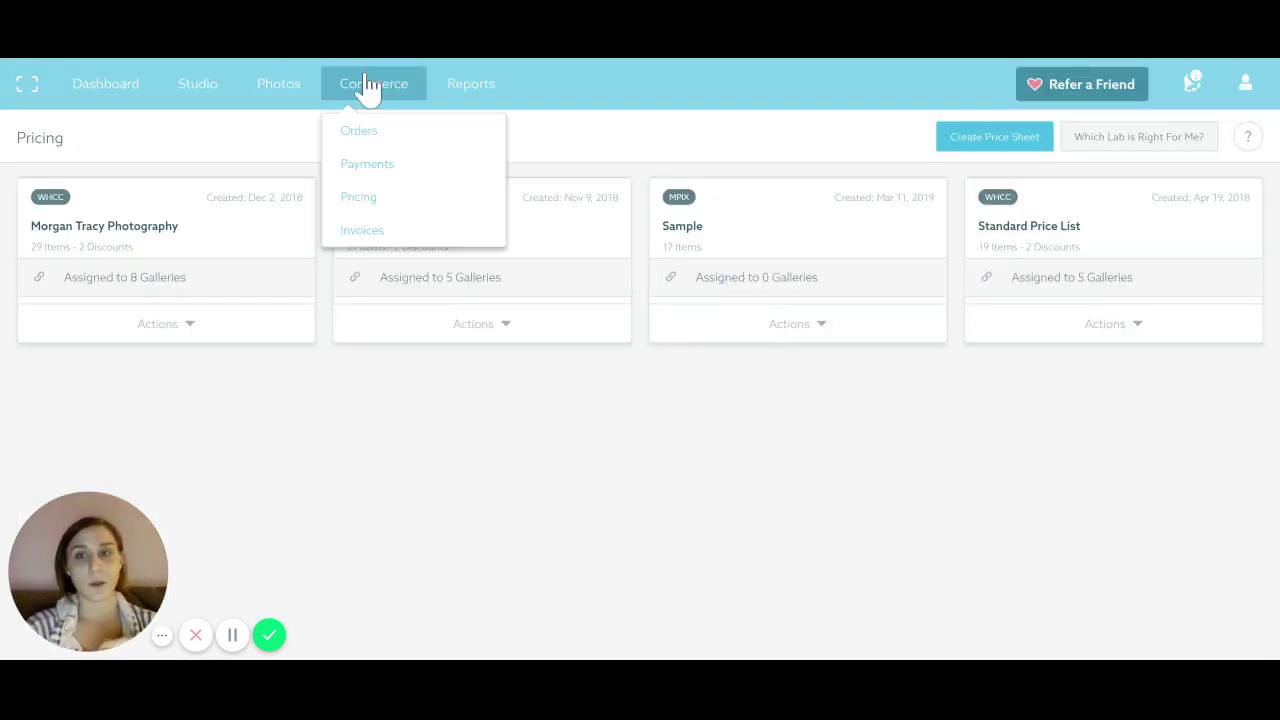
{"action": "left_click", "coordinate": [379, 166]}
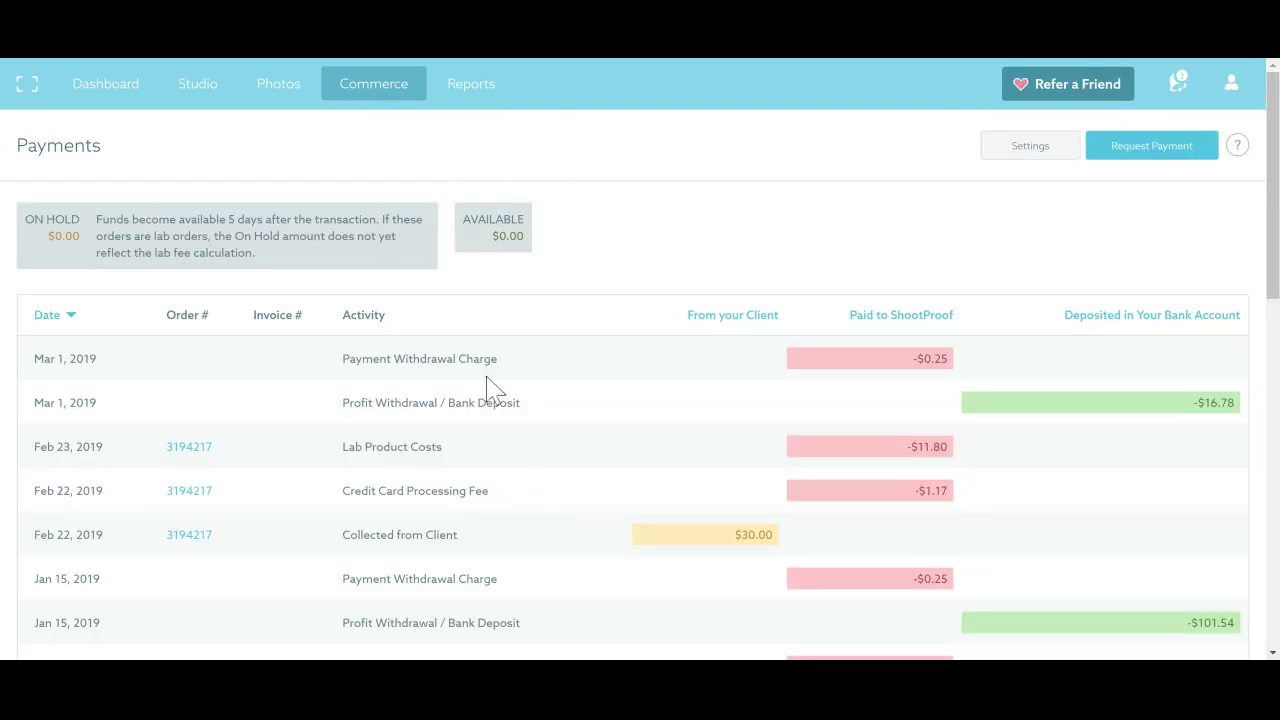
{"action": "mouse_move", "coordinate": [453, 97]}
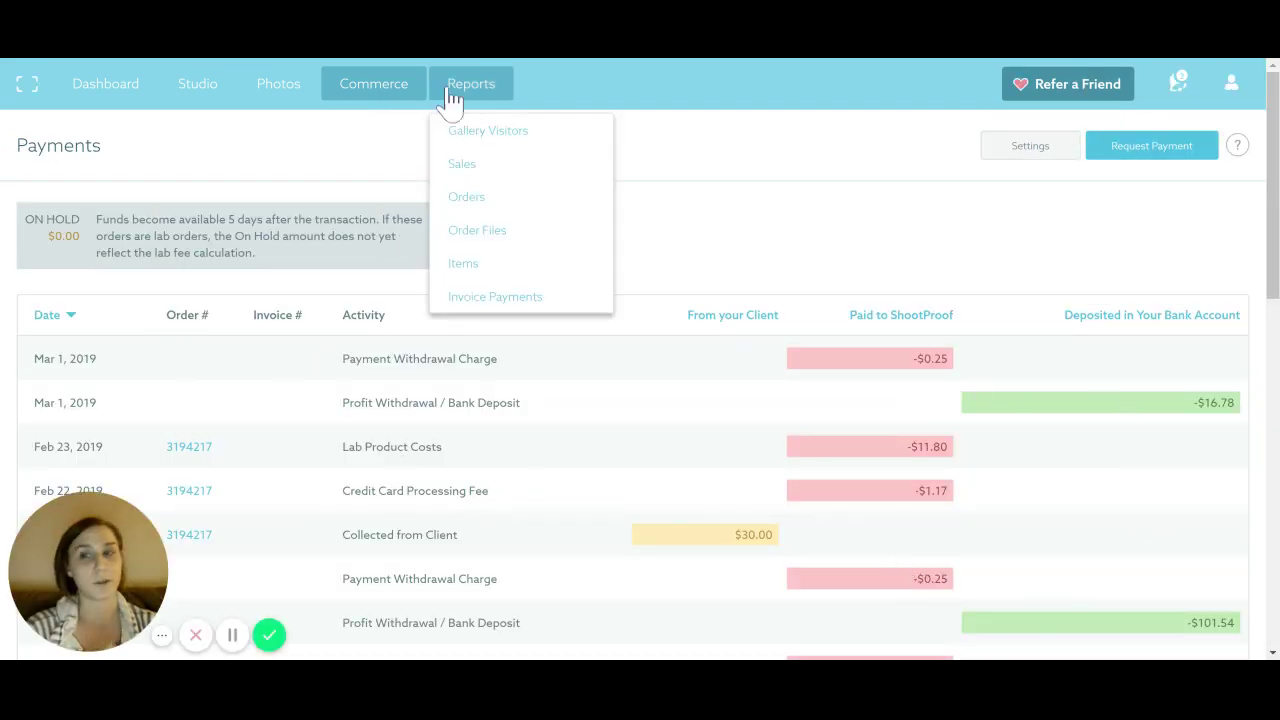
{"action": "mouse_move", "coordinate": [360, 104]}
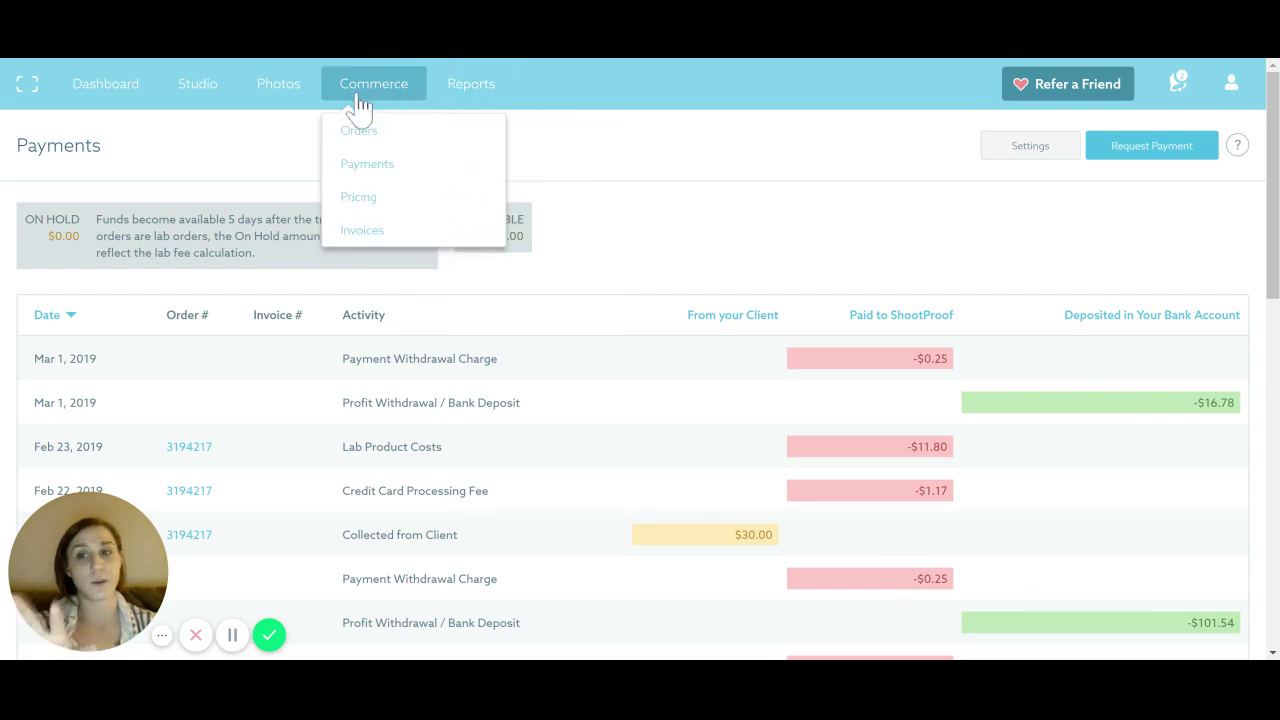
{"action": "left_click", "coordinate": [368, 233]}
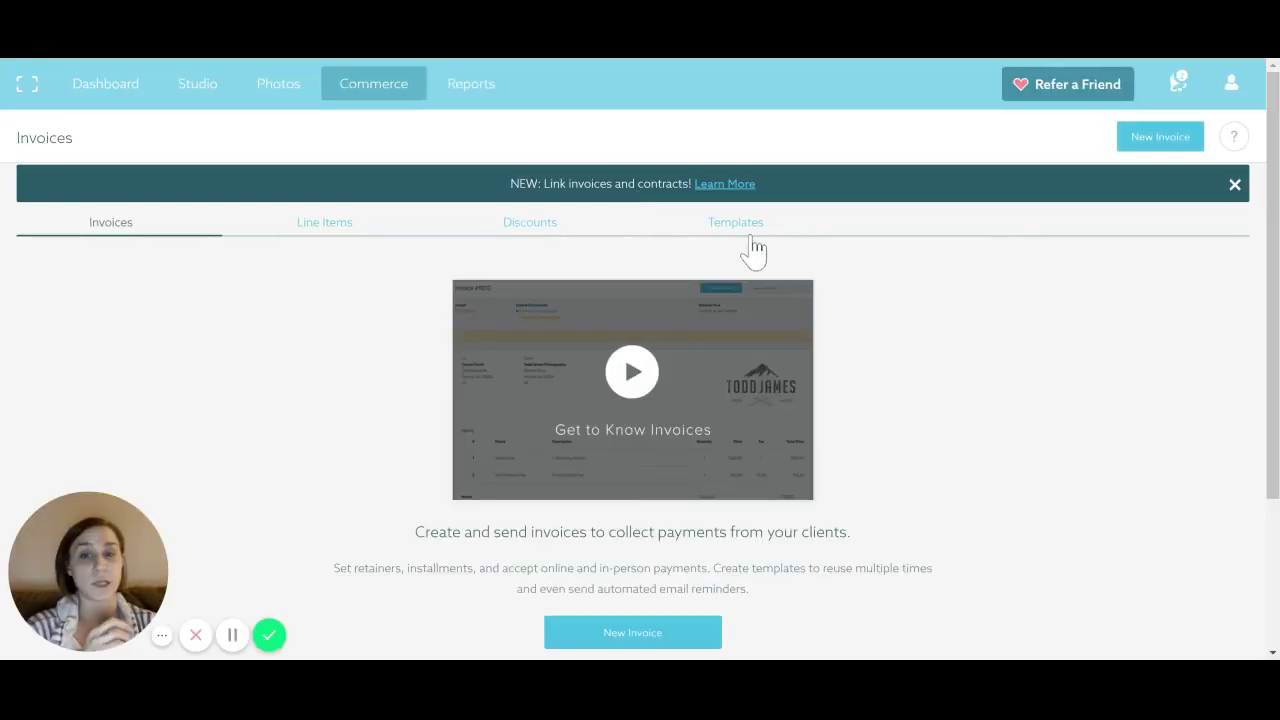
{"action": "scroll", "coordinate": [1071, 323], "scroll_direction": "down", "scroll_amount": 3}
{"action": "scroll", "coordinate": [1048, 309], "scroll_direction": "up", "scroll_amount": 3}
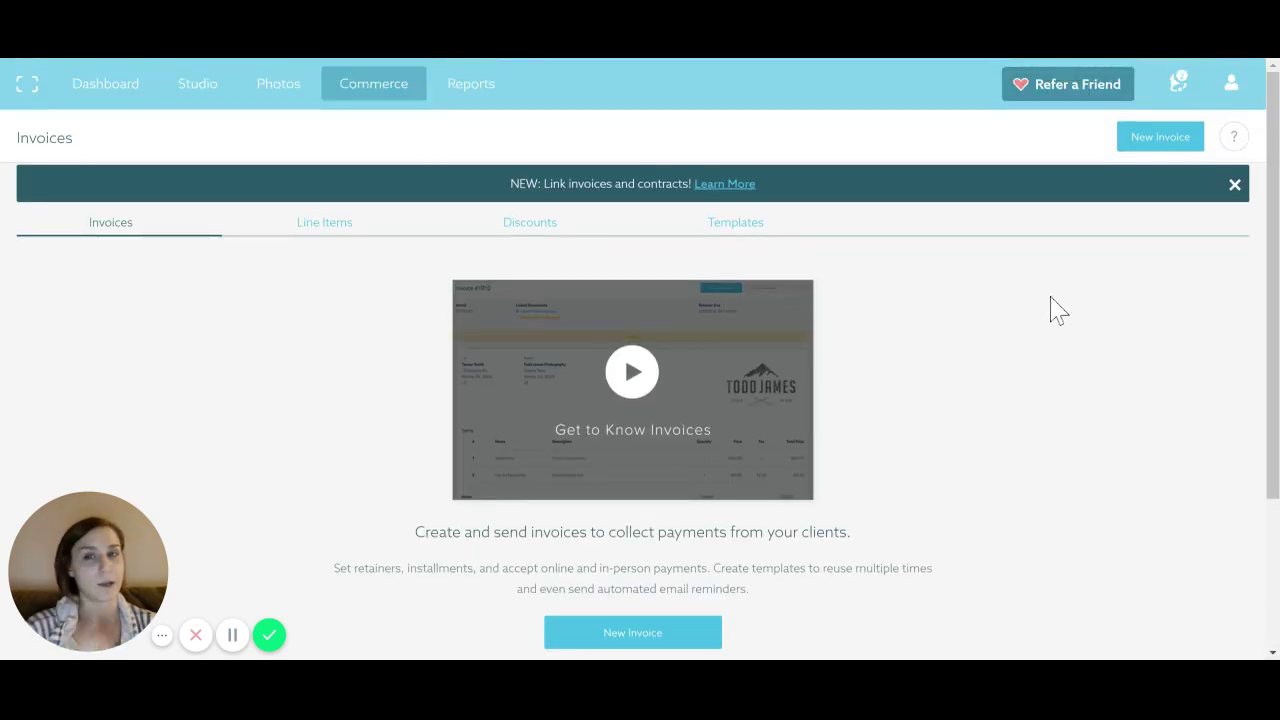
{"action": "mouse_move", "coordinate": [478, 100]}
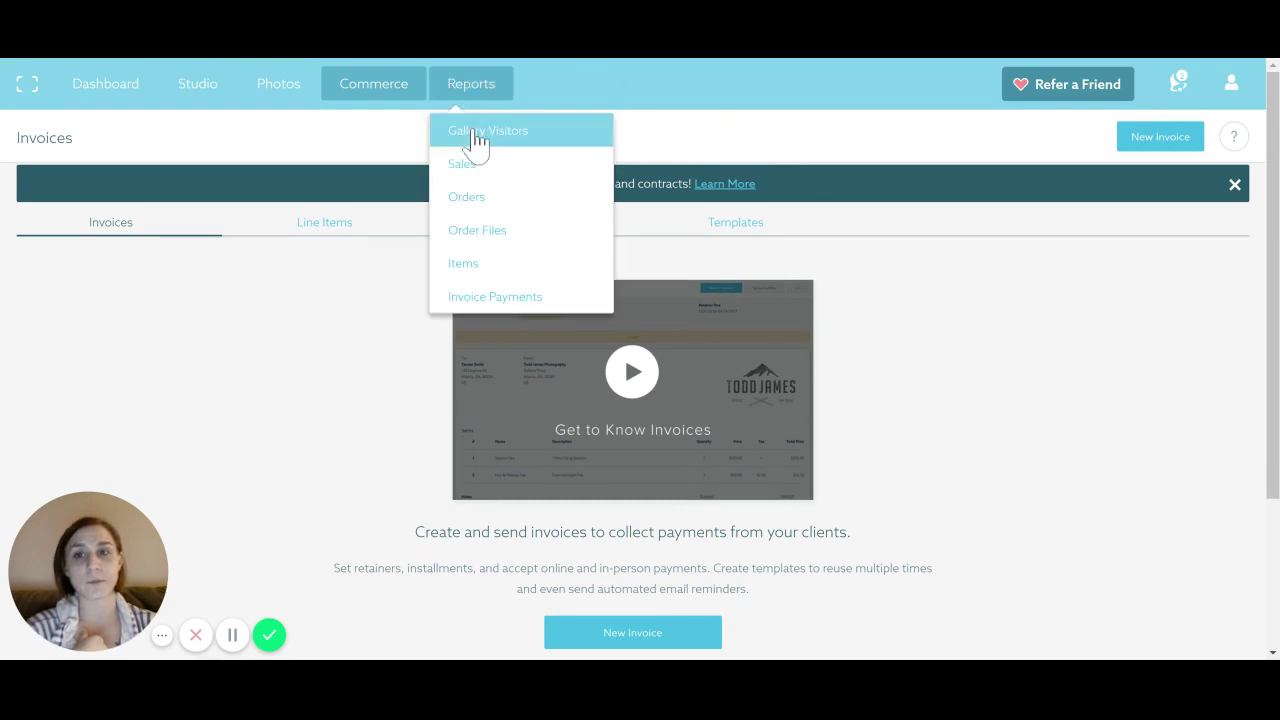
Look through the Gallery Visitors, Sales and Orders reports, ending on the Files By Order report
{"action": "left_click", "coordinate": [476, 140]}
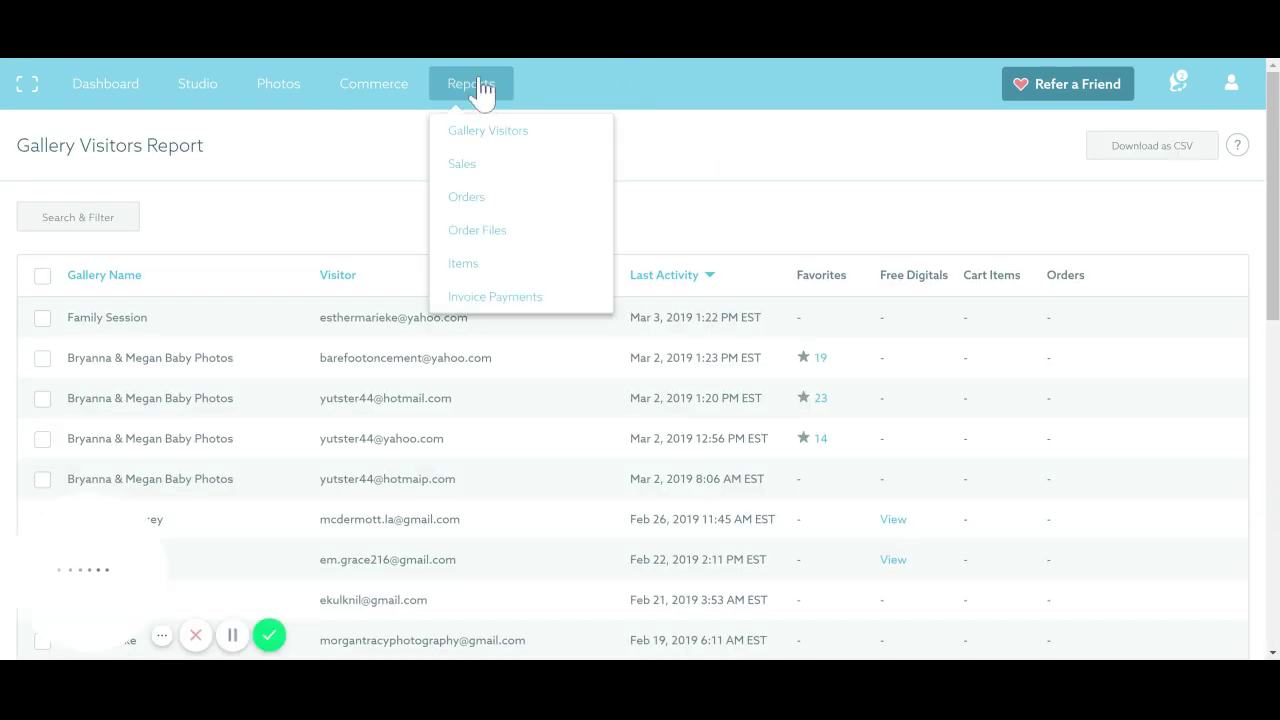
{"action": "left_click", "coordinate": [470, 170]}
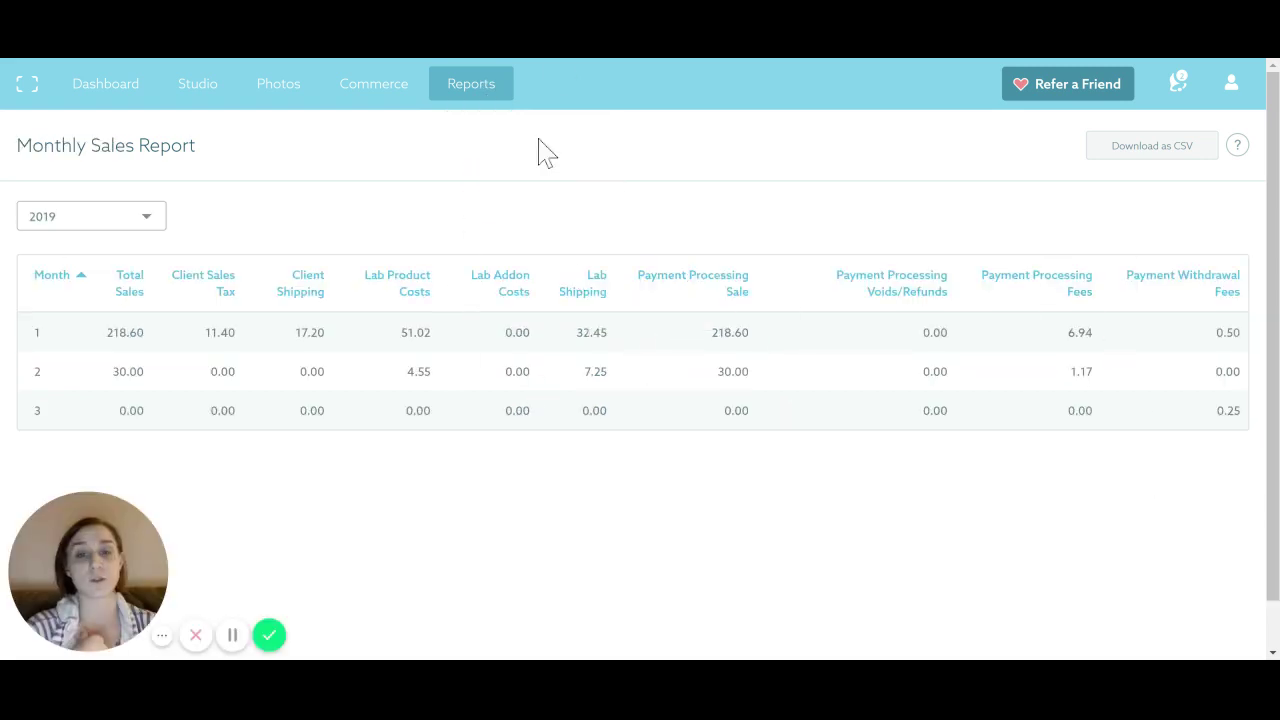
{"action": "mouse_move", "coordinate": [472, 97]}
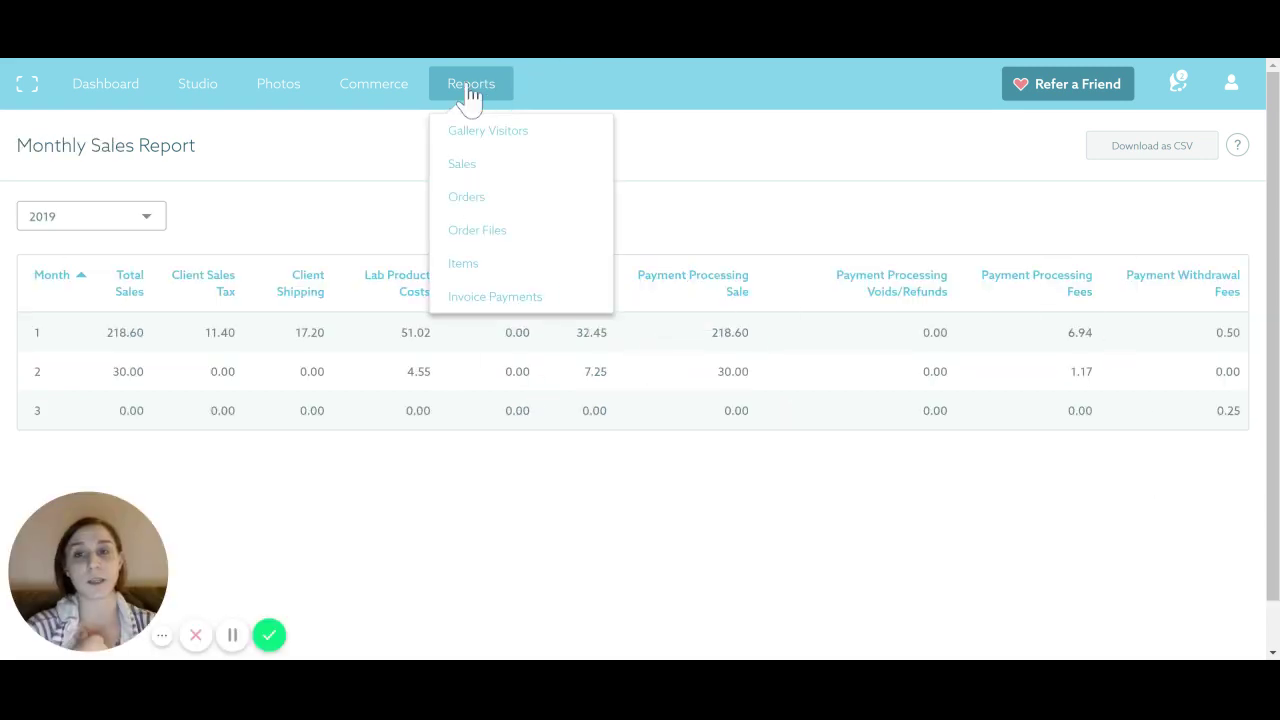
{"action": "left_click", "coordinate": [491, 200]}
{"action": "mouse_move", "coordinate": [509, 100]}
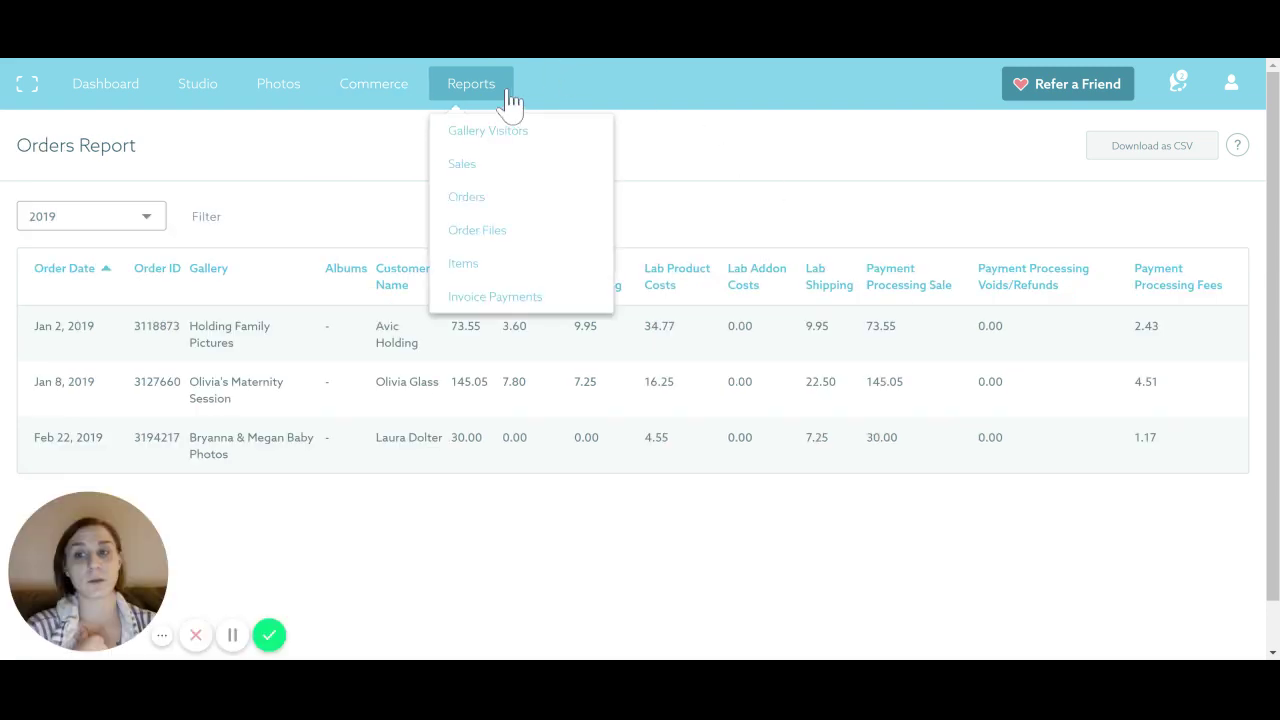
{"action": "left_click", "coordinate": [505, 233]}
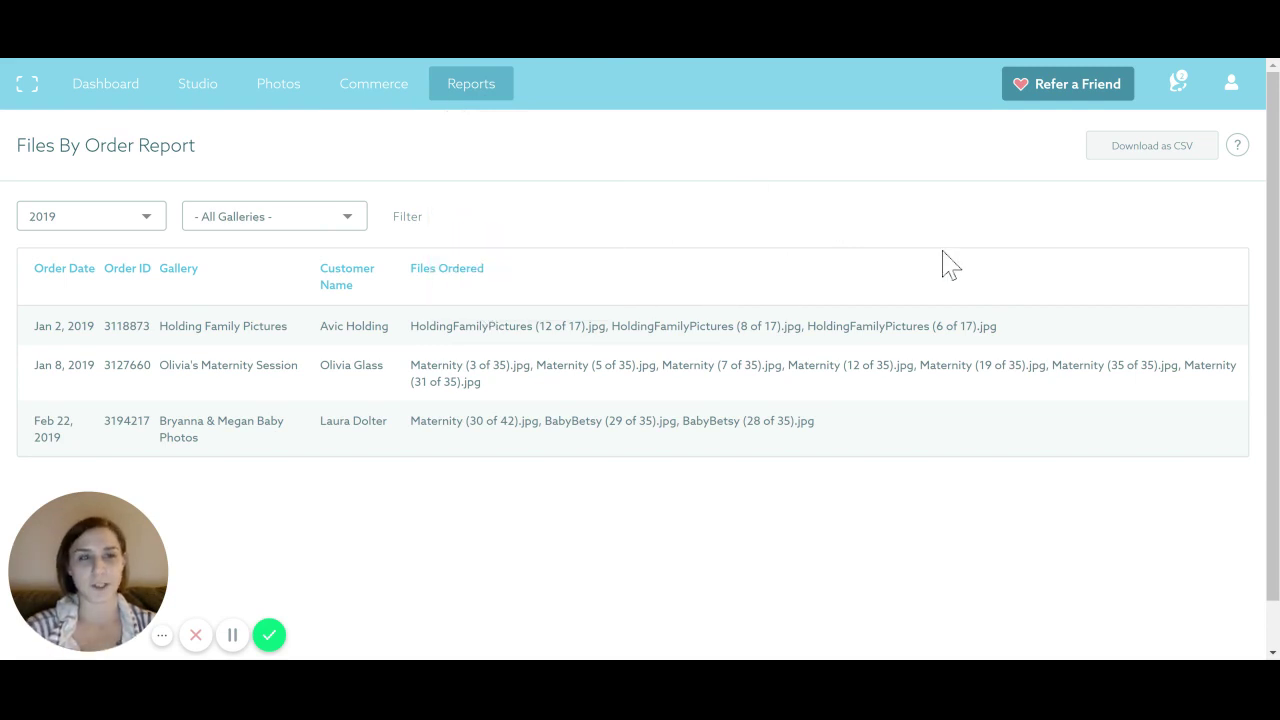
Return to the Dashboard overview of notifications, gallery activity and sales
{"action": "left_click", "coordinate": [98, 86]}
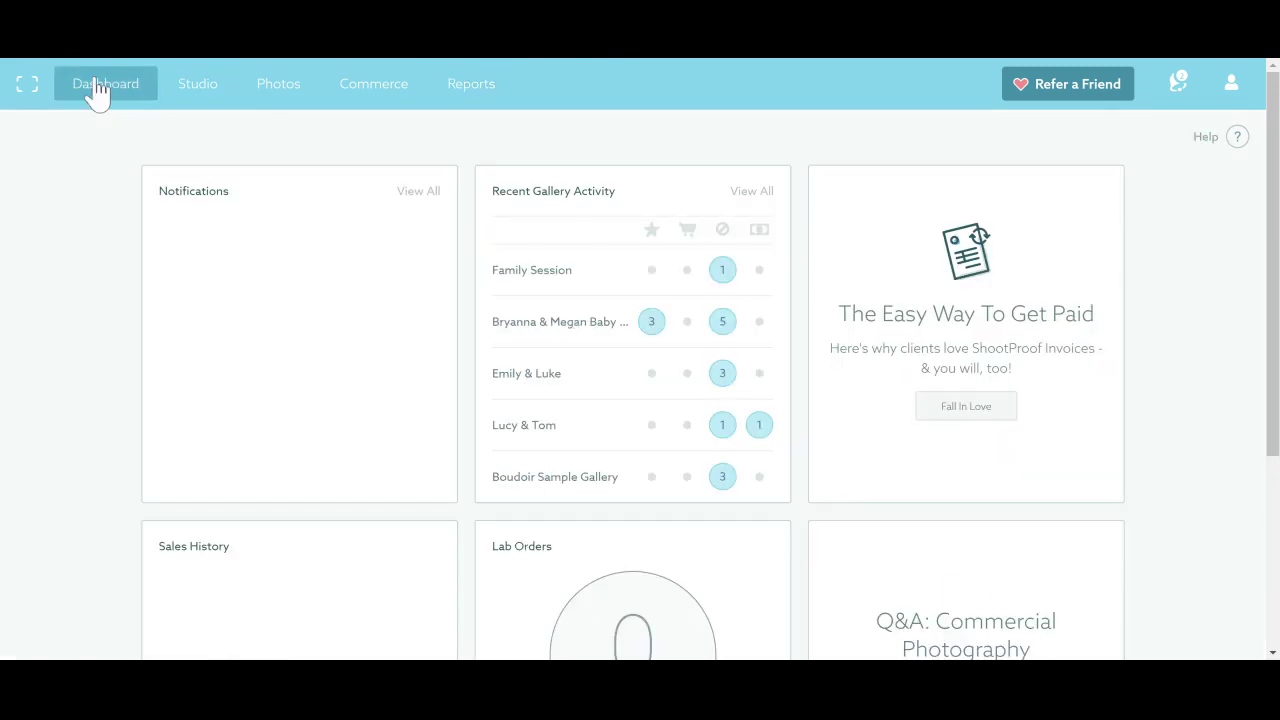